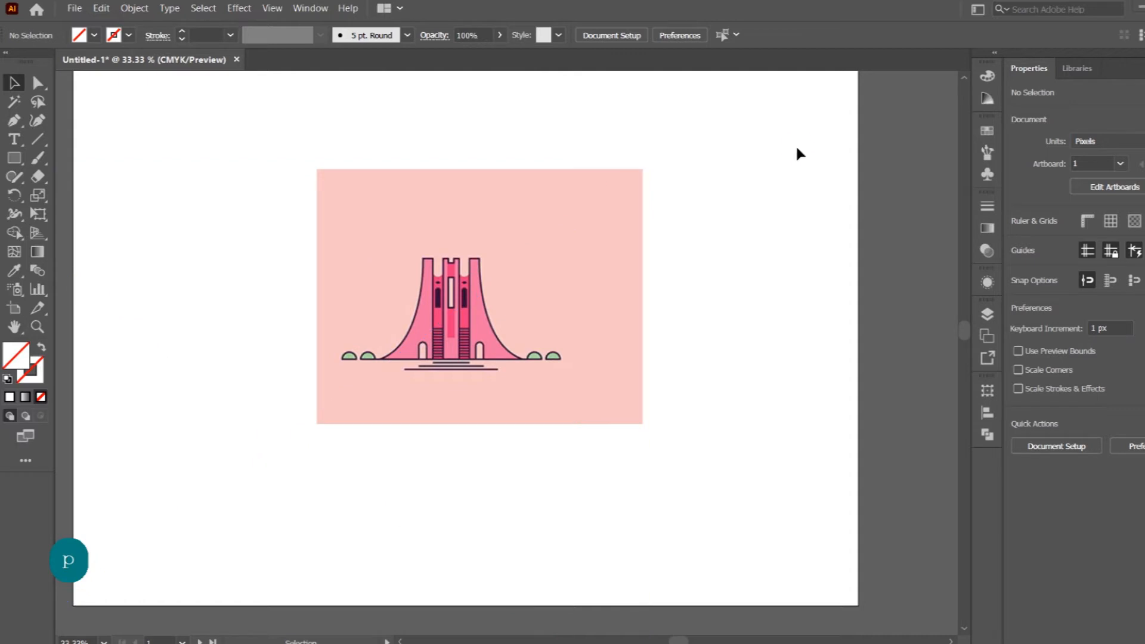
Step: Start a Pen path at the lower-left corner of the leftmost green bush, giving its anchor vertical handles
key("p")
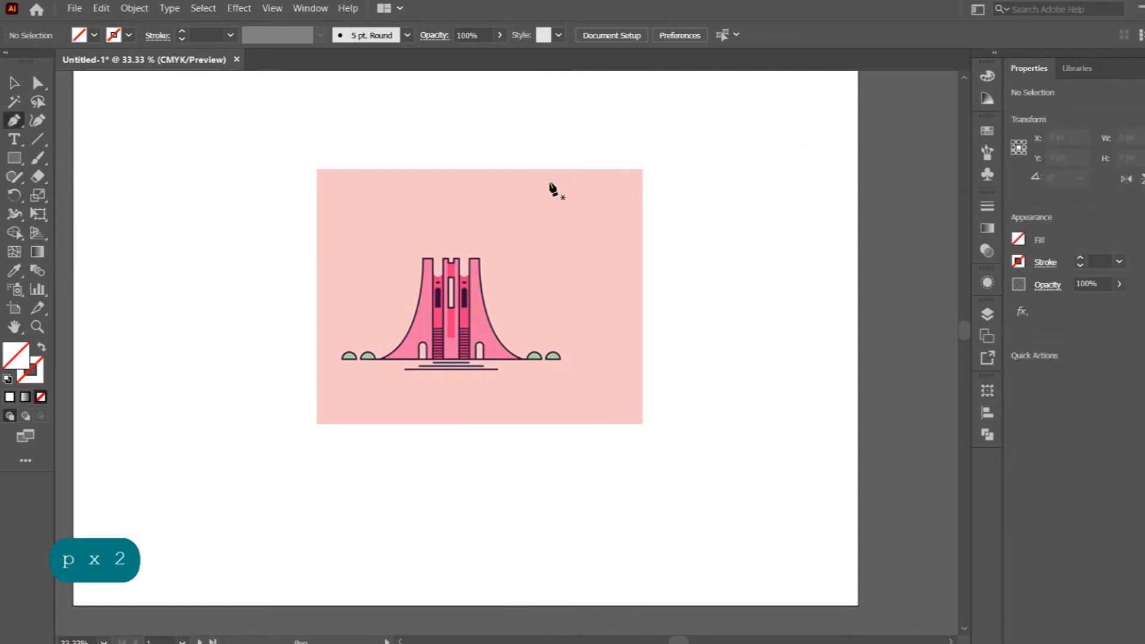
scroll(462, 292, "up", 3)
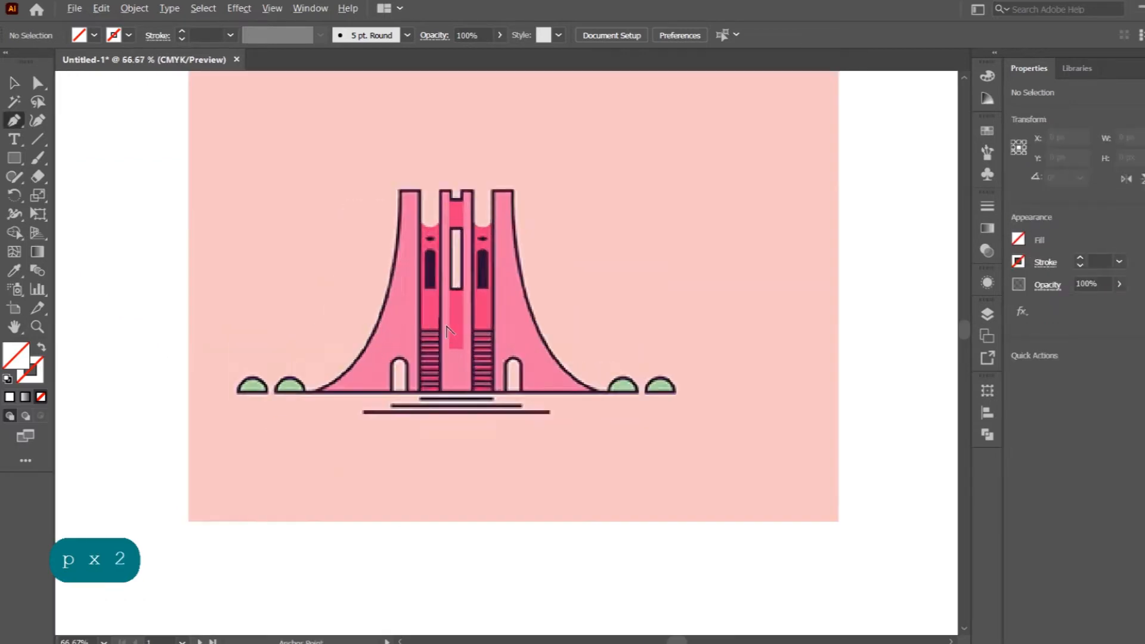
left_click_drag(460, 289, 465, 337)
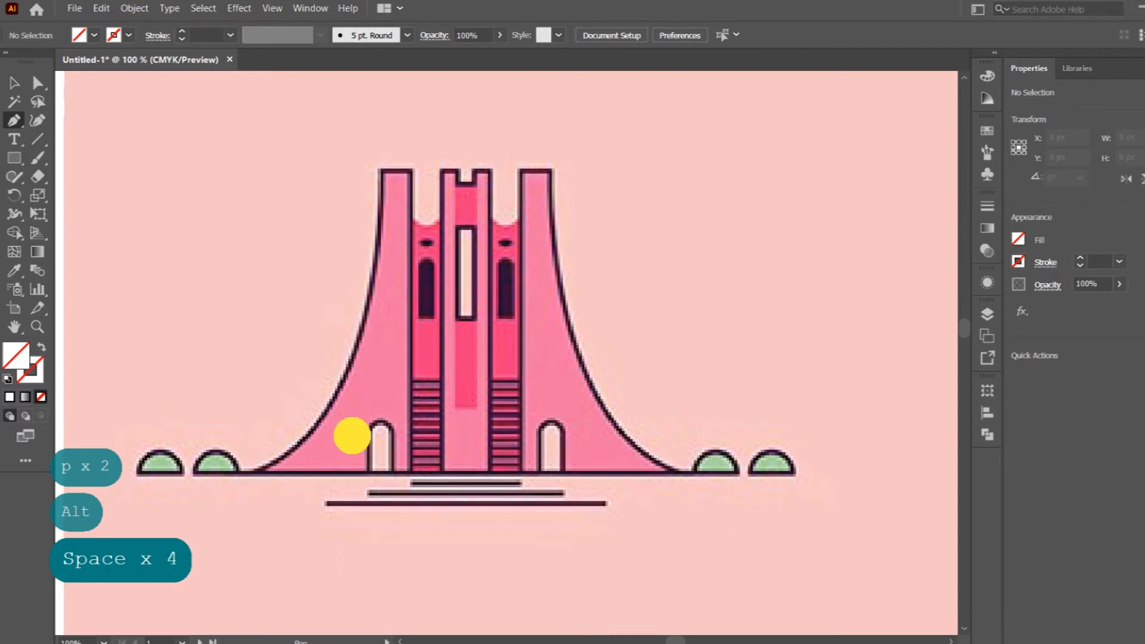
left_click_drag(350, 435, 408, 423)
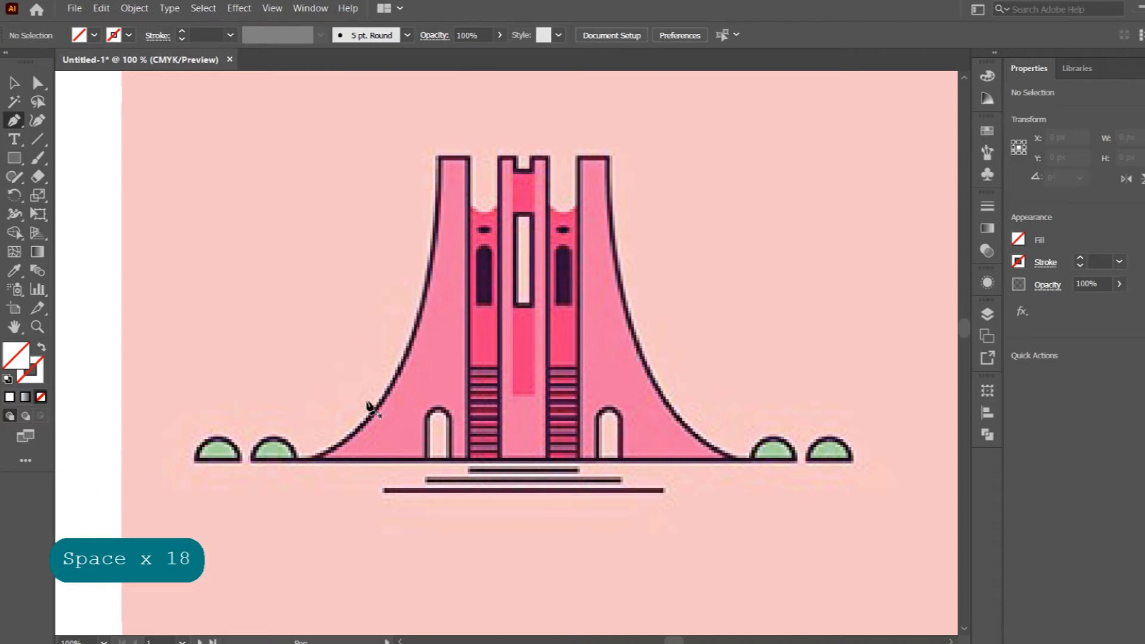
key("space")
left_click_drag(200, 453, 434, 402)
scroll(446, 411, "up", 5)
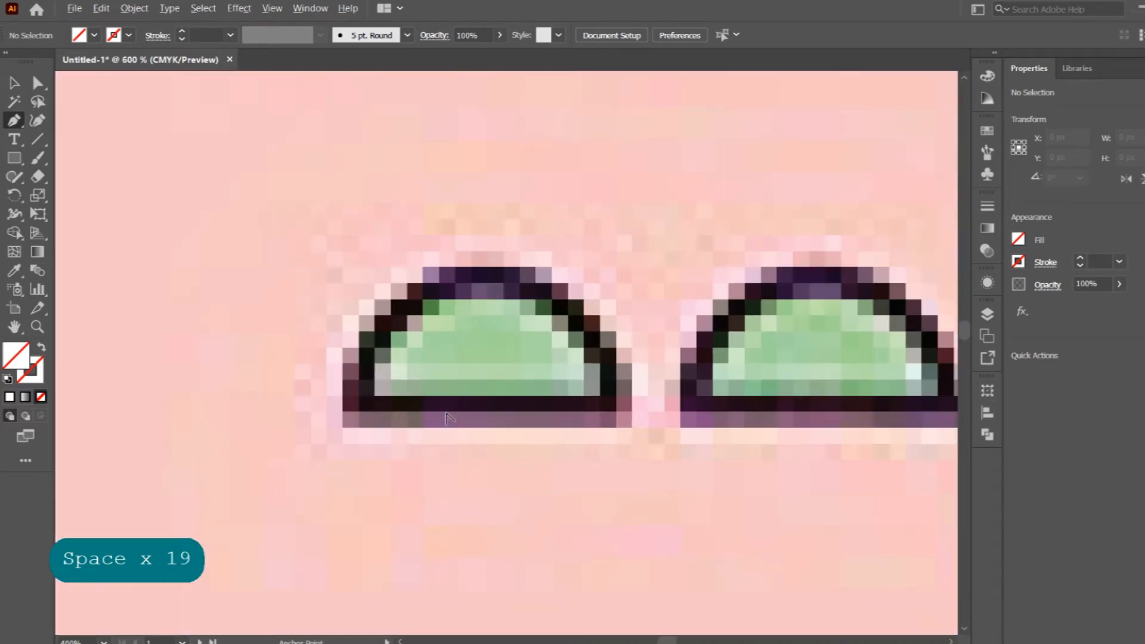
scroll(448, 417, "down", 2)
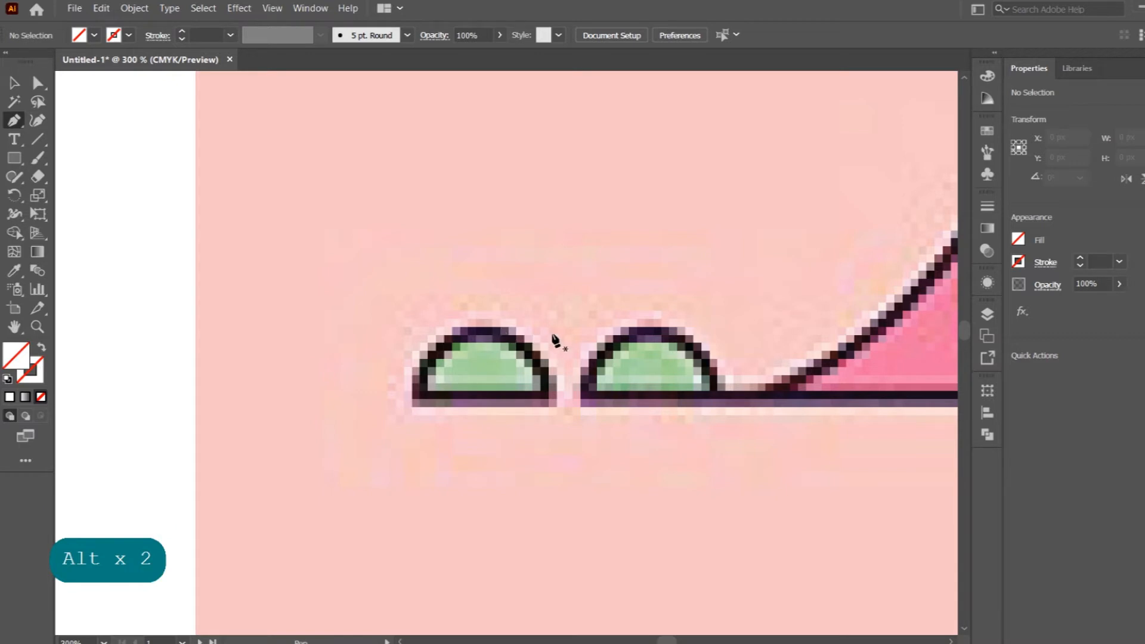
left_click(412, 400)
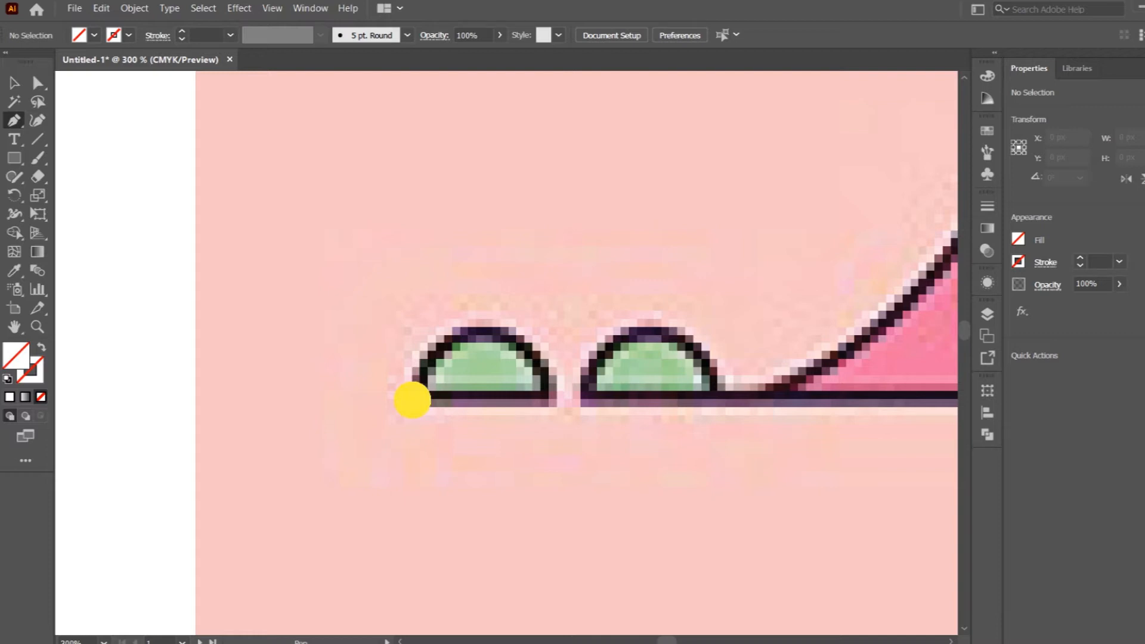
left_click_drag(412, 400, 415, 349)
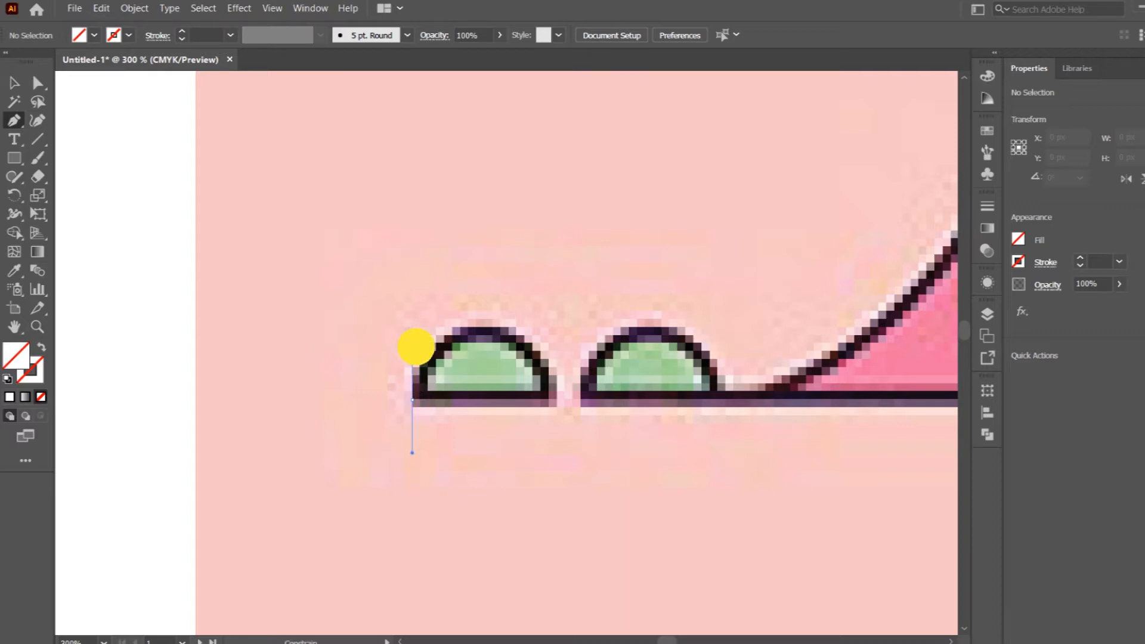
left_click(415, 350, "shift")
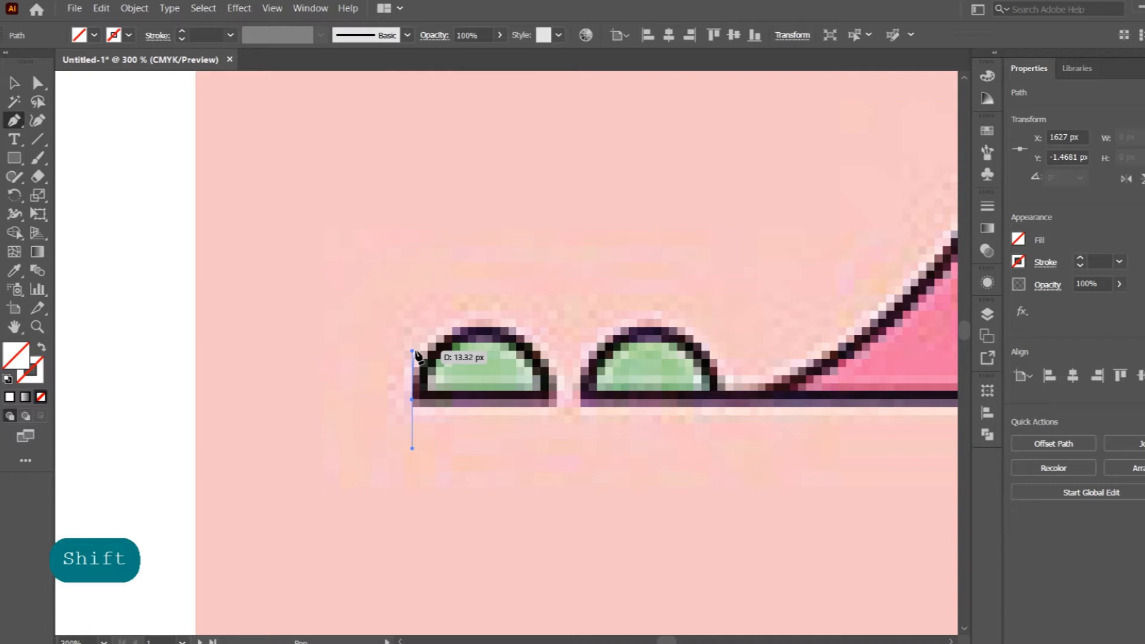
Step: Arc the path over to the leftmost bush's lower-right corner and close it with a straight base line
left_click(549, 398)
left_click_drag(547, 398, 557, 451)
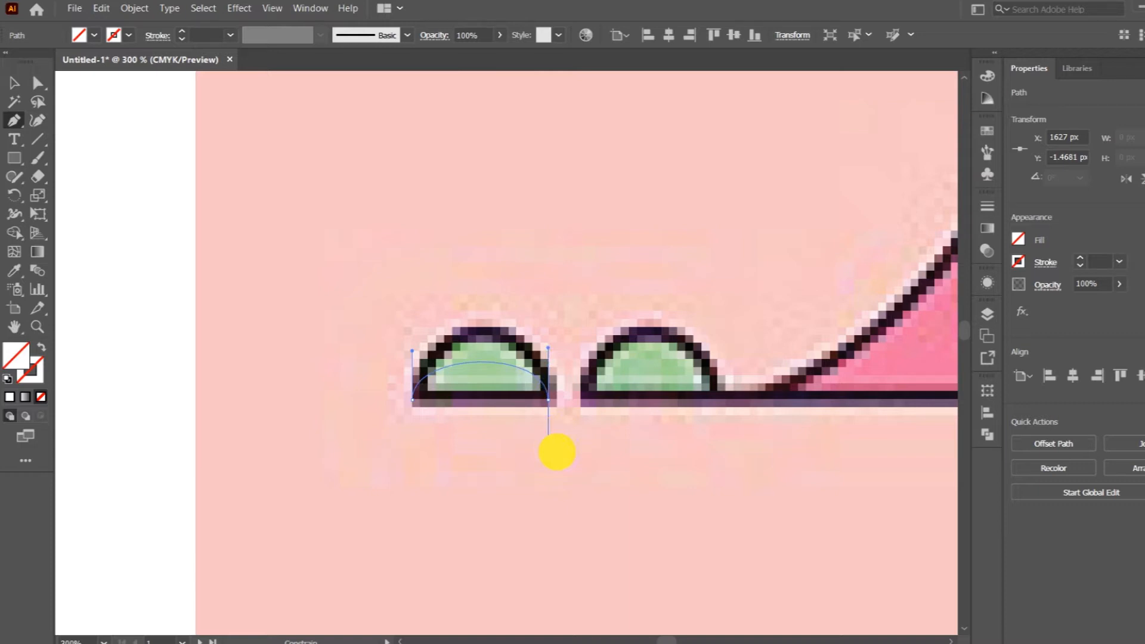
left_click_drag(557, 451, 553, 449)
key("shift")
key("shift")
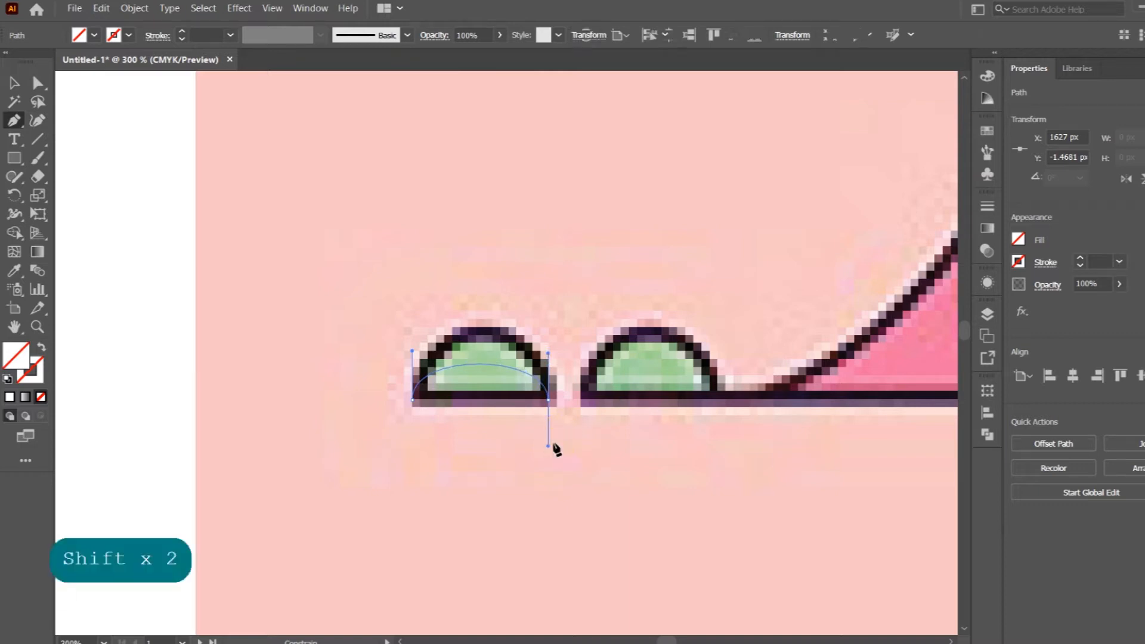
key("Return")
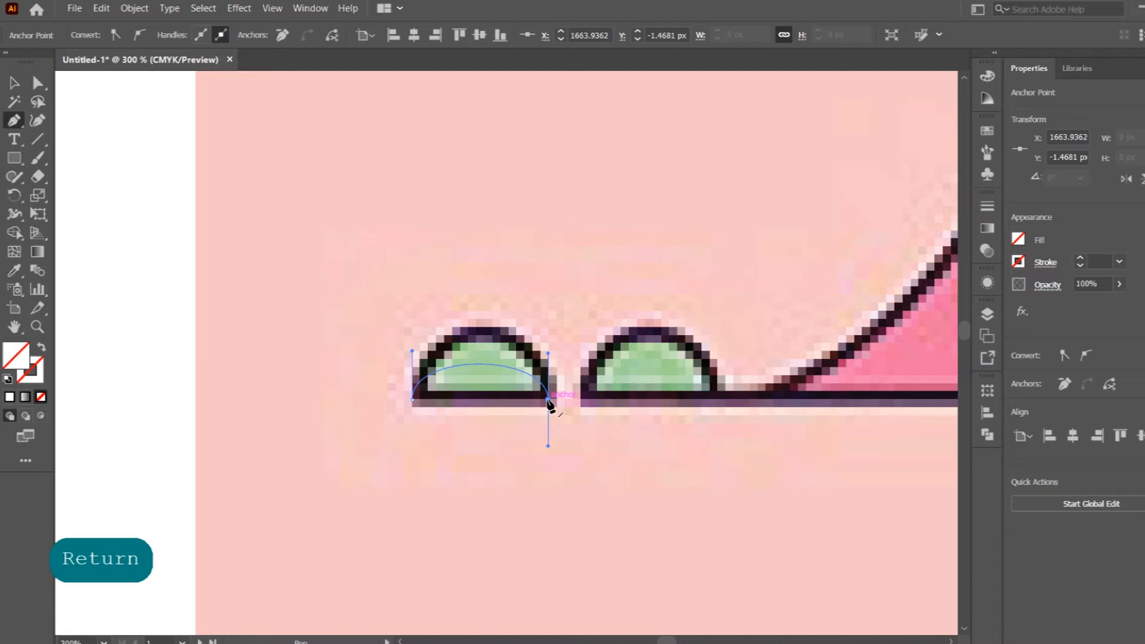
left_click(548, 399)
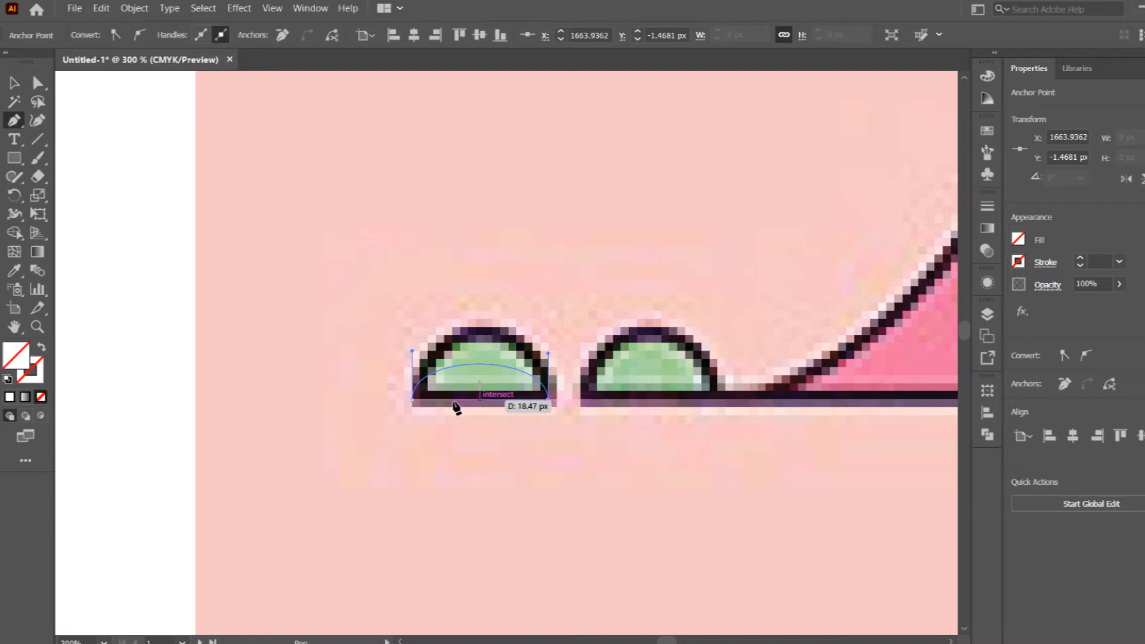
left_click(412, 400)
key("shift")
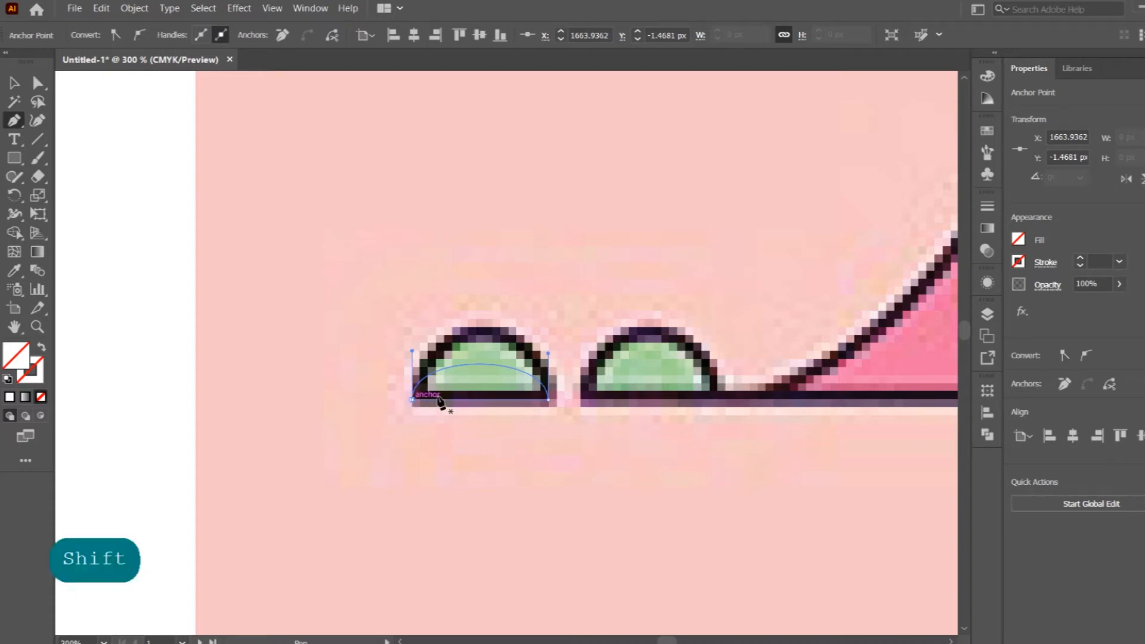
Step: Lengthen the vertical handles at both ends of the arc until the dome matches the leftmost bush's rounded top
left_click(14, 83)
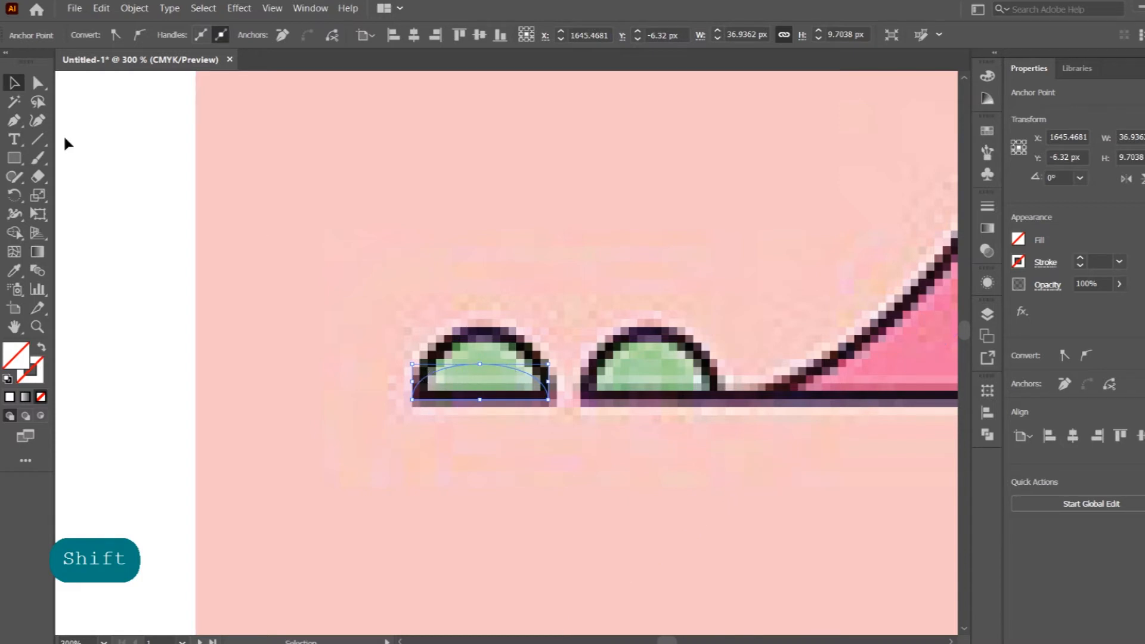
left_click(38, 83)
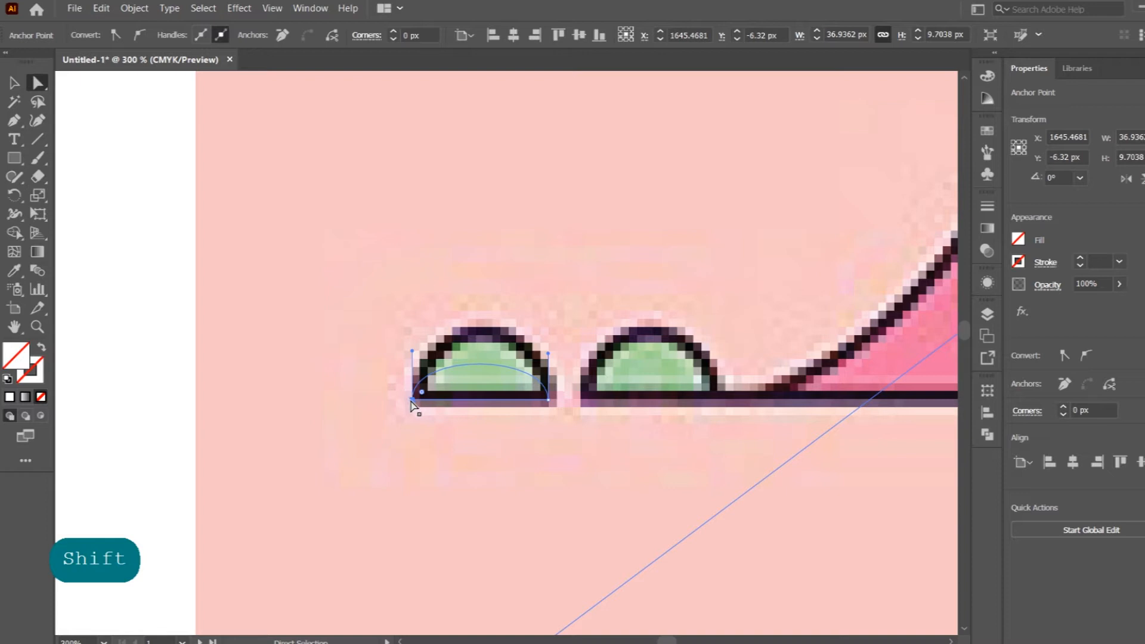
left_click_drag(412, 352, 412, 289)
key("shift")
left_click_drag(548, 354, 547, 289)
key("shift")
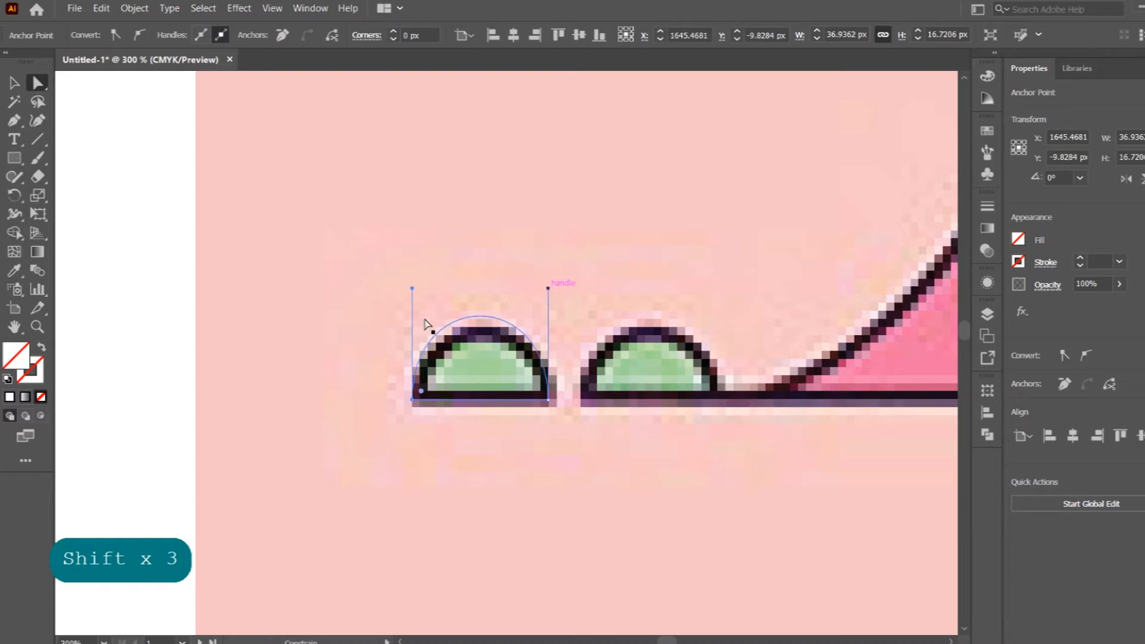
left_click(547, 288)
left_click_drag(547, 295, 546, 306)
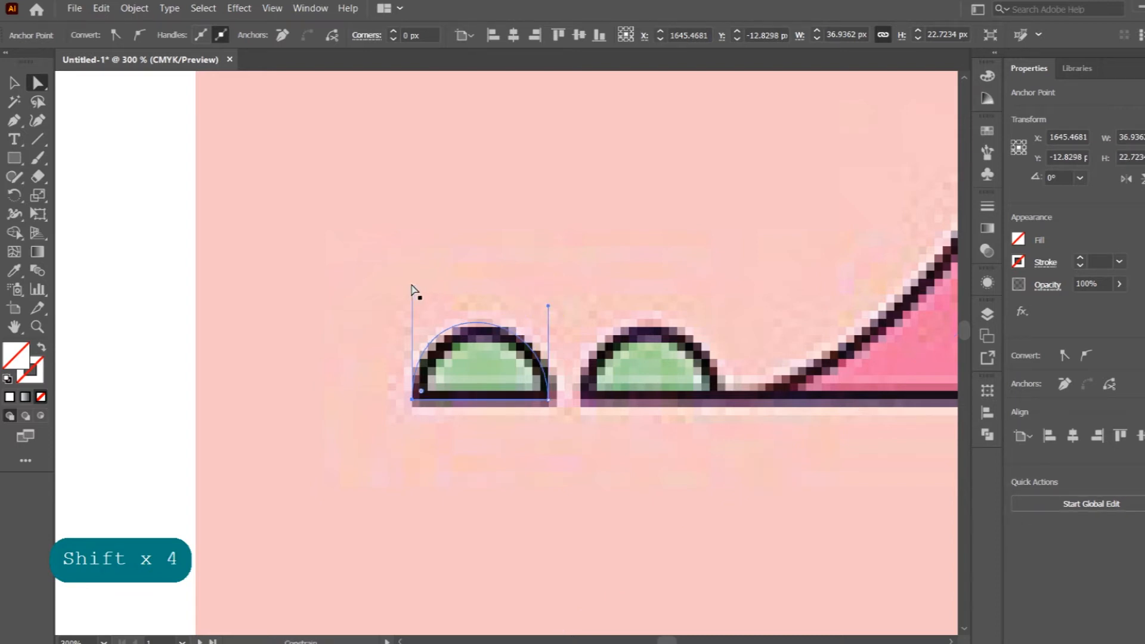
left_click_drag(412, 289, 416, 310)
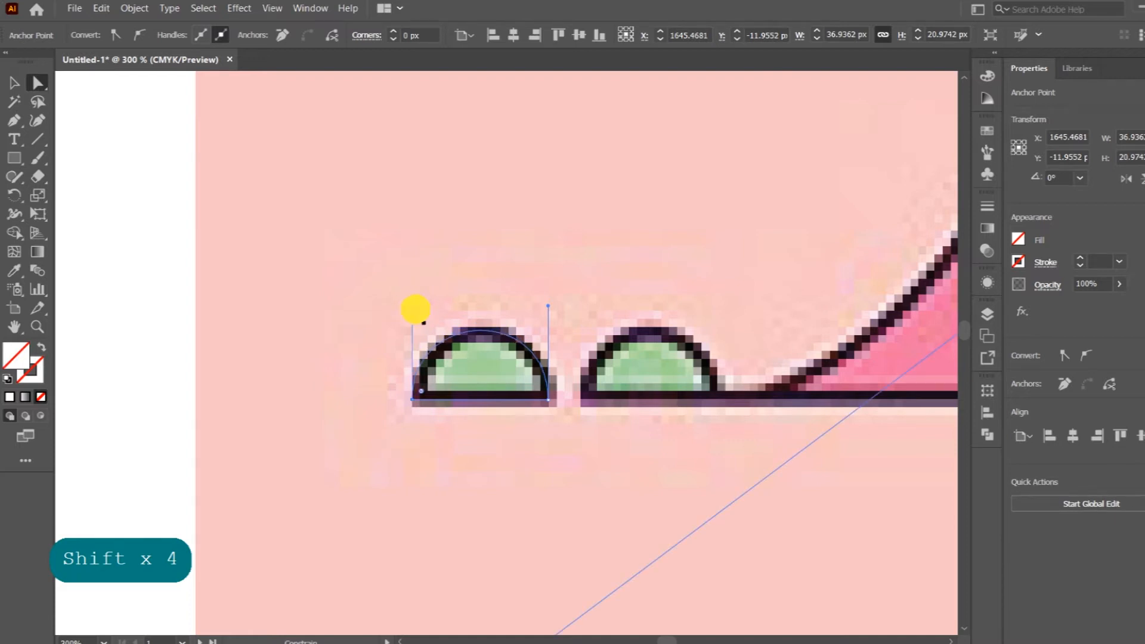
left_click_drag(415, 310, 414, 307)
Step: Fill the traced bush dome with cyan (#0df1fc)
left_click(14, 86)
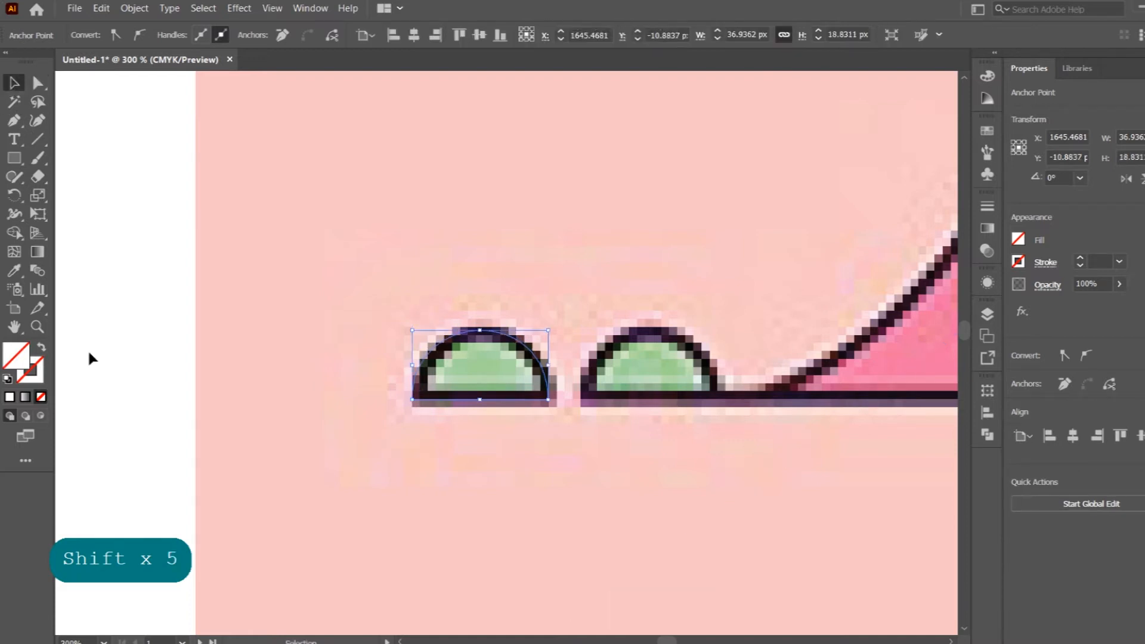
double_click(16, 353)
type("8e1c1c")
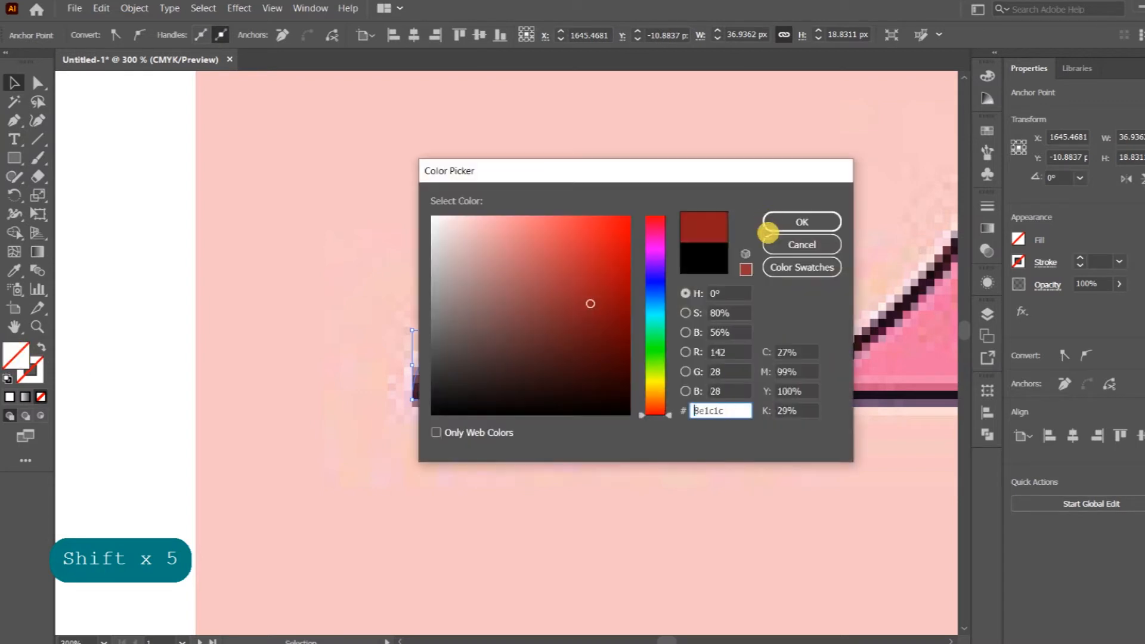
left_click(619, 222)
left_click(655, 314)
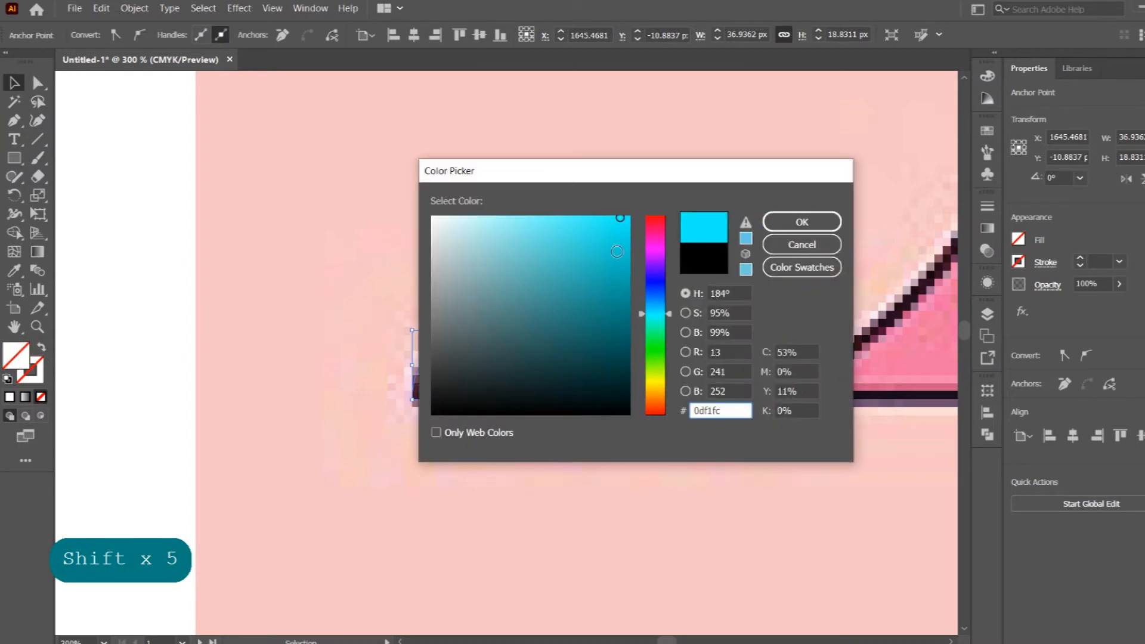
left_click(802, 222)
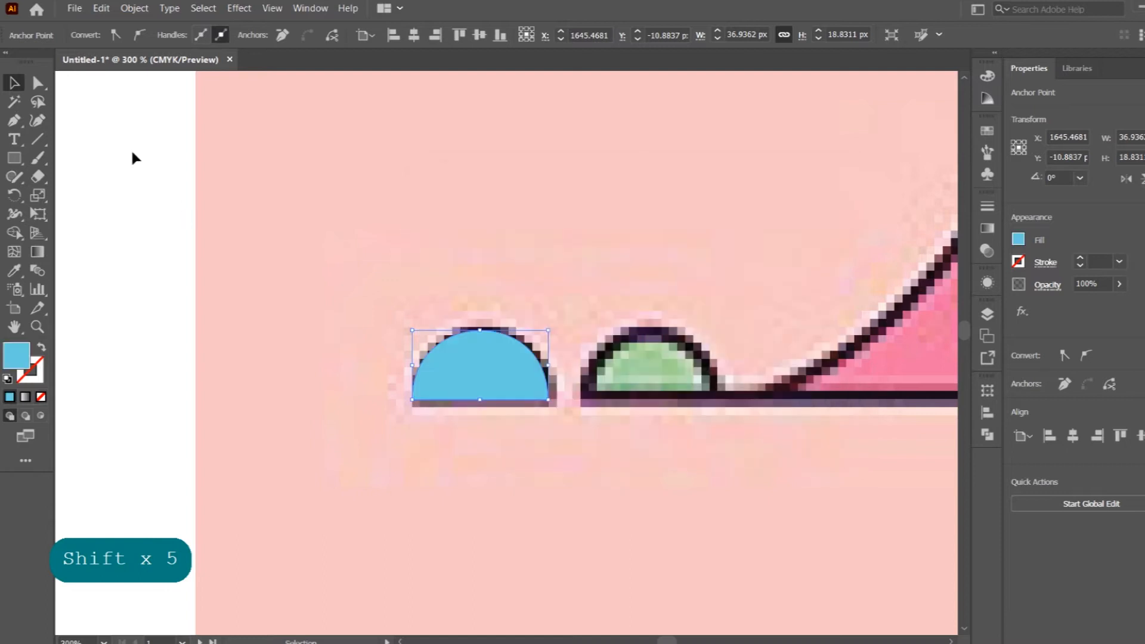
Step: Duplicate the blue dome horizontally onto the second green bush beside it
left_click(524, 338)
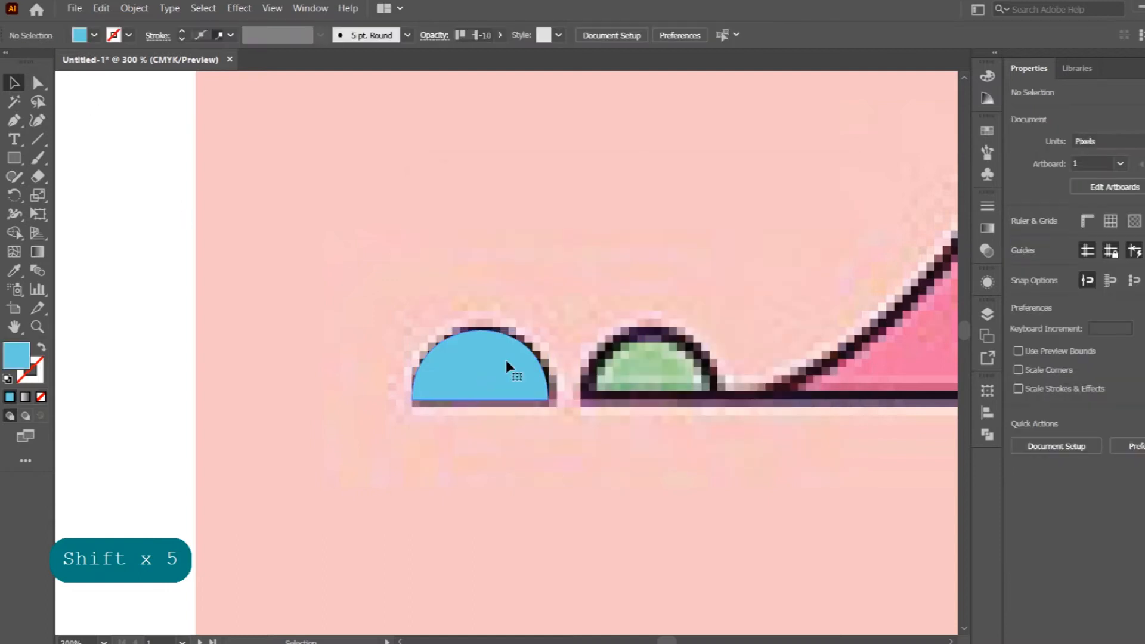
left_click_drag(465, 383, 503, 365)
scroll(650, 376, "down", 3)
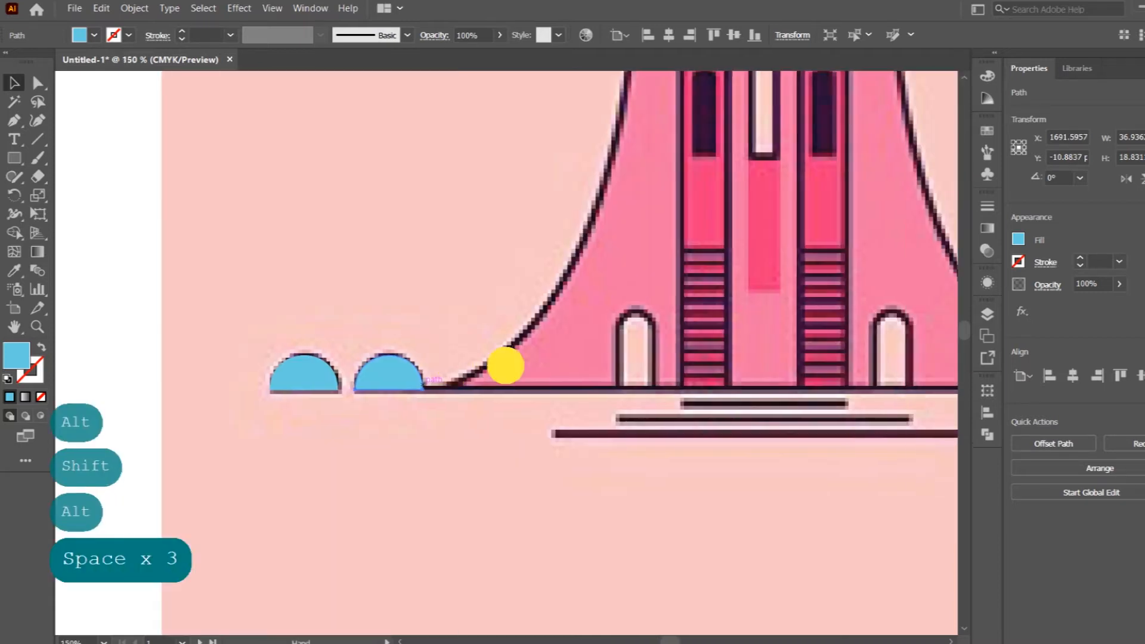
Step: Trace the outer curve of the monument's left wing with the Pen tool, from its ground corner to its top-left corner
left_click_drag(754, 365, 469, 362)
left_click_drag(731, 355, 664, 402)
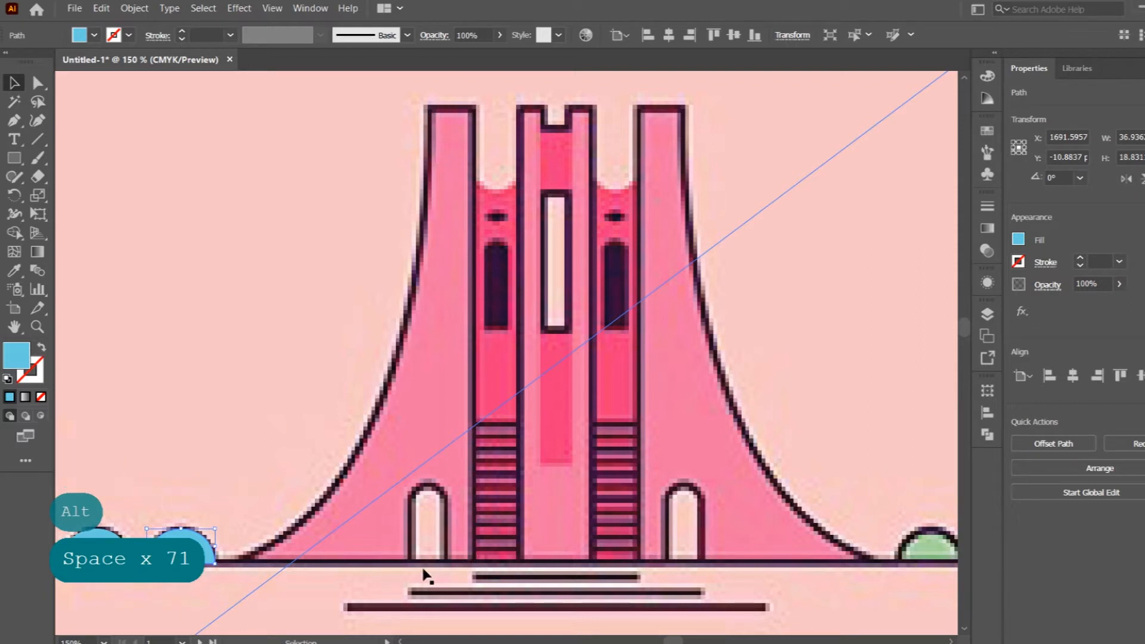
key("space")
left_click_drag(267, 552, 369, 544)
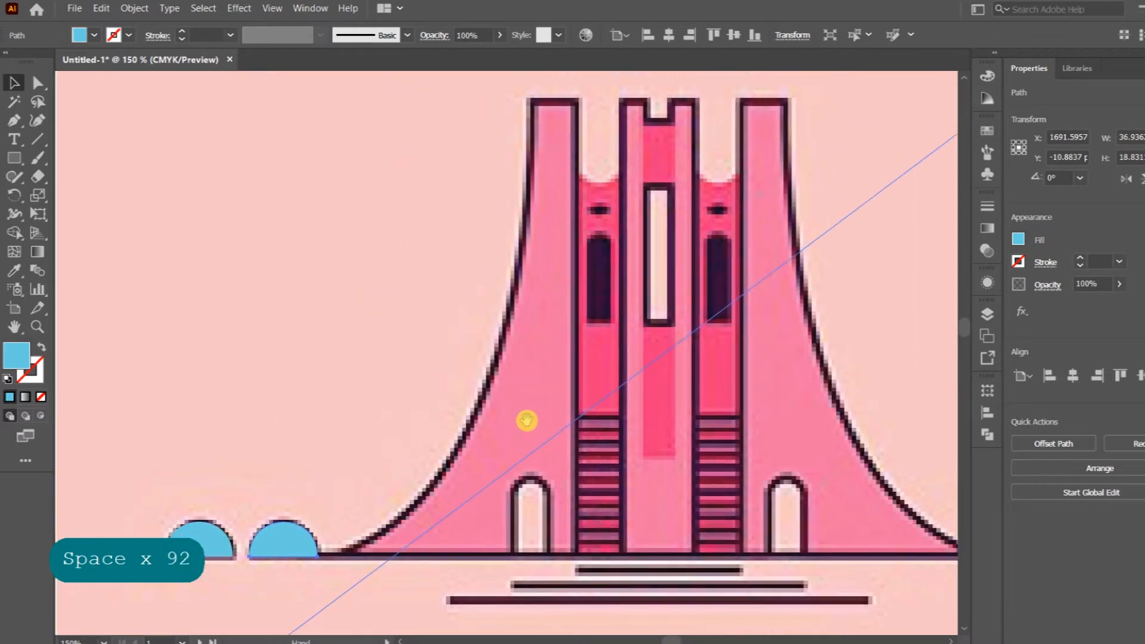
left_click(11, 124)
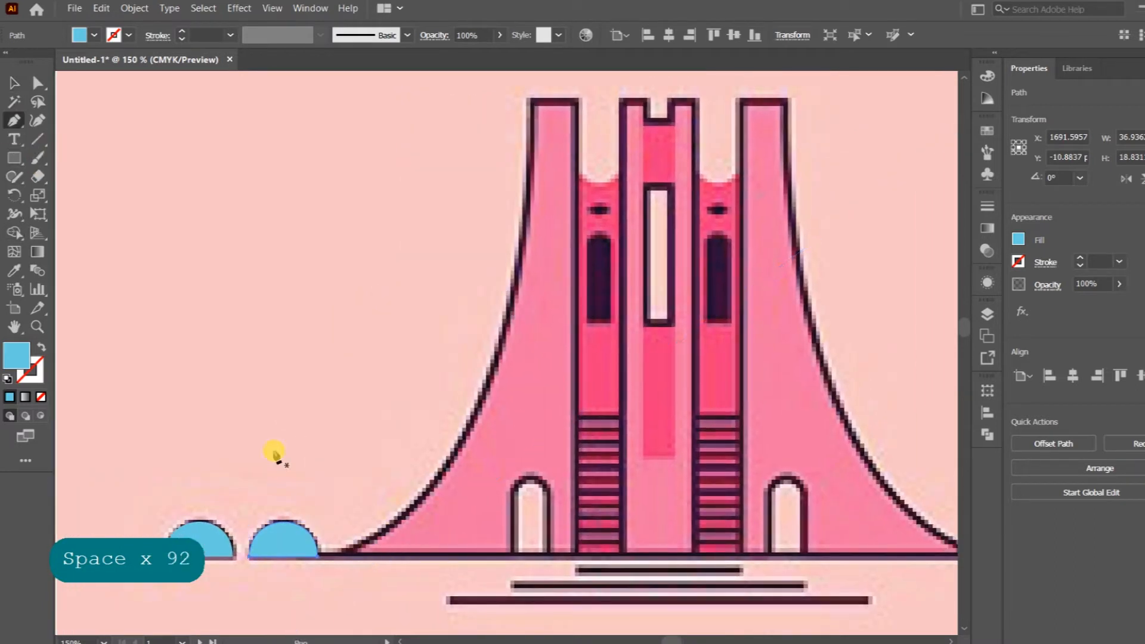
left_click(329, 556)
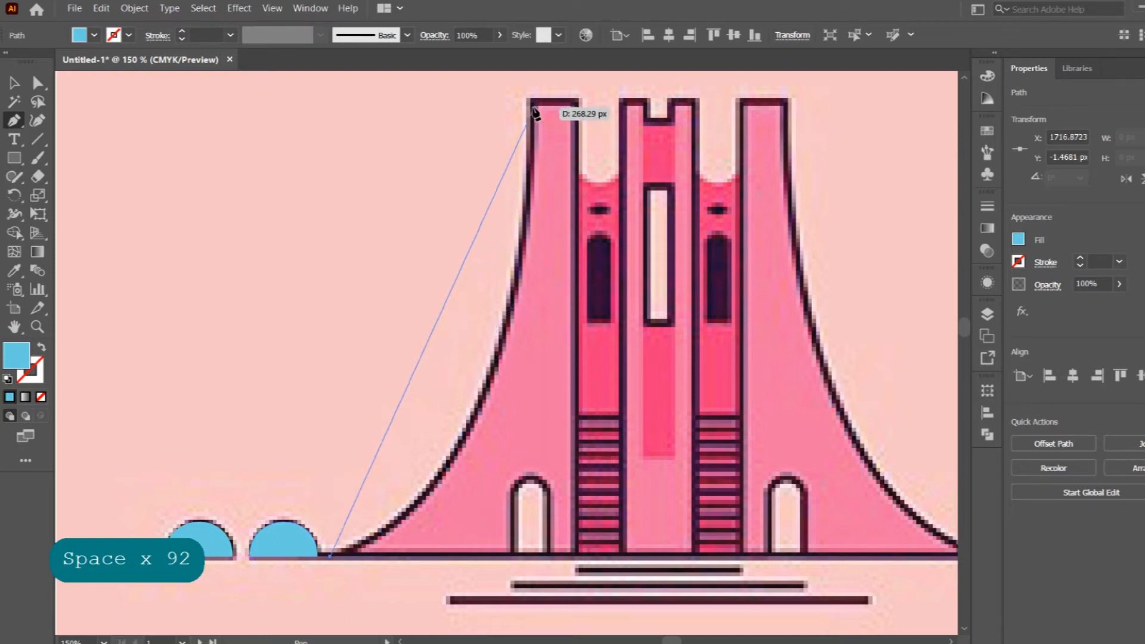
left_click_drag(532, 104, 524, 158)
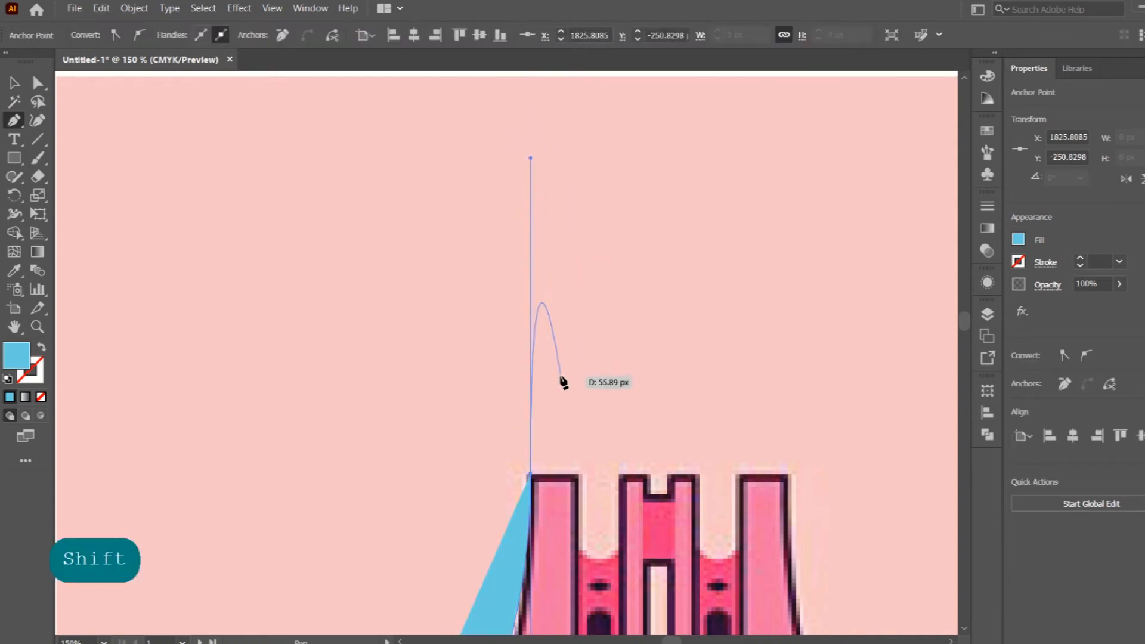
key("Return")
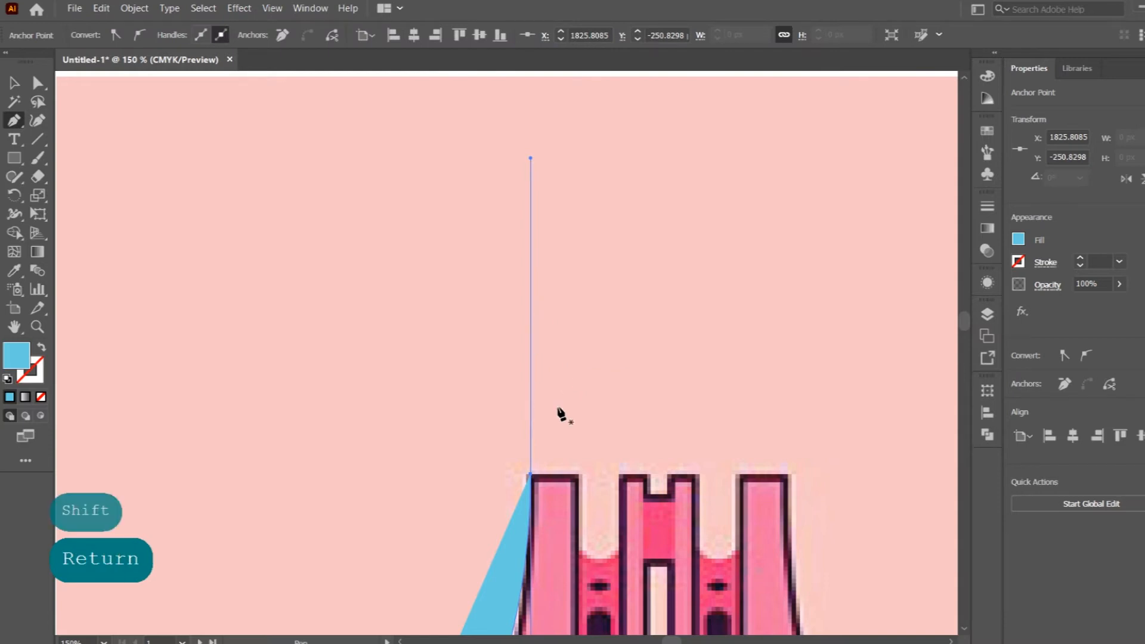
Step: Complete the left wing outline with straight segments across its top, down its inner edge and along the ground to the starting anchor
left_click_drag(546, 458, 553, 207)
left_click_drag(566, 397, 570, 329)
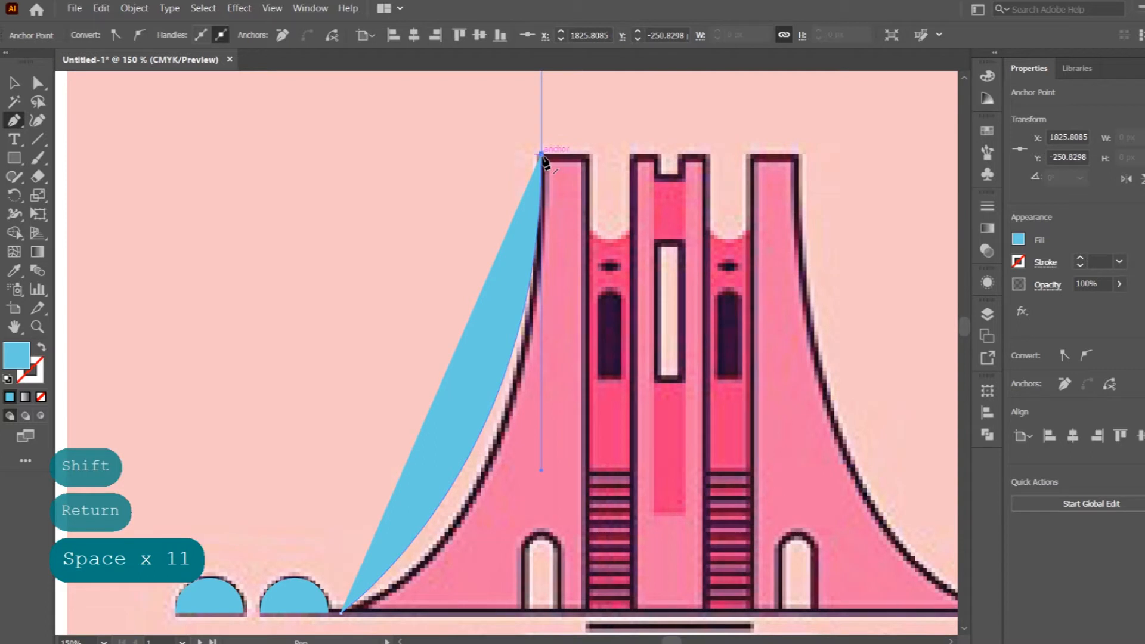
left_click(542, 157)
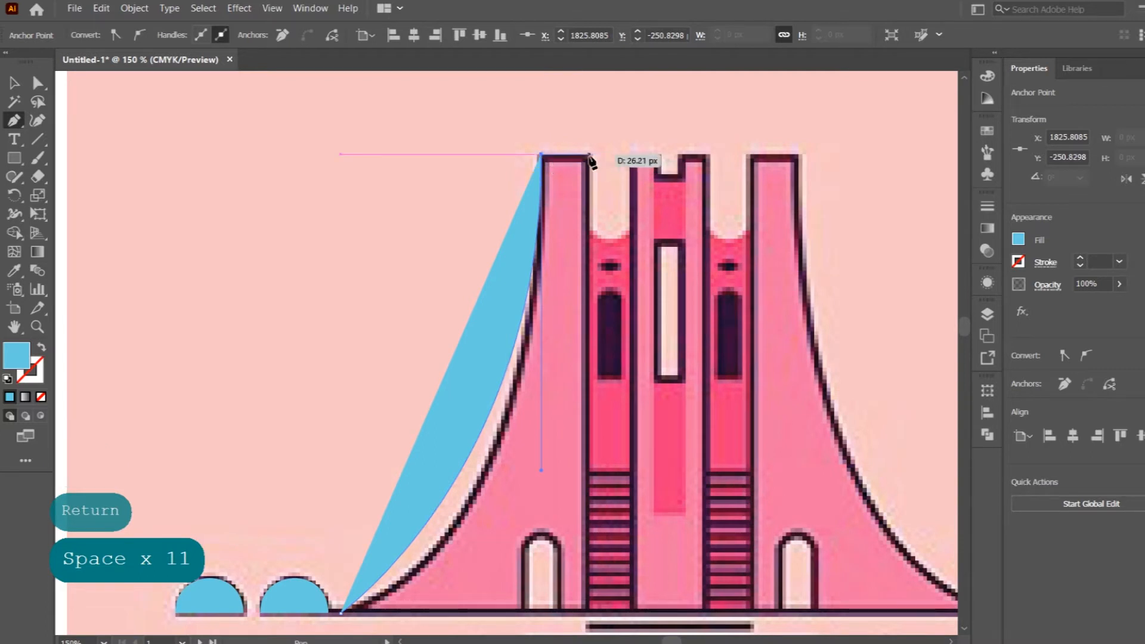
left_click_drag(593, 409, 585, 263)
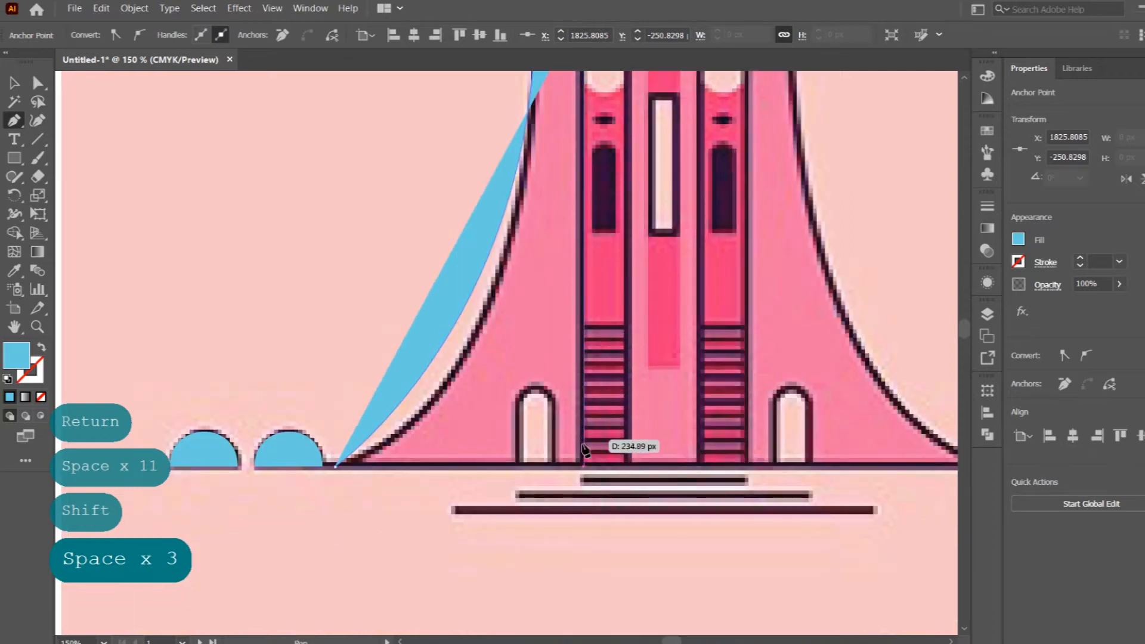
left_click(583, 467)
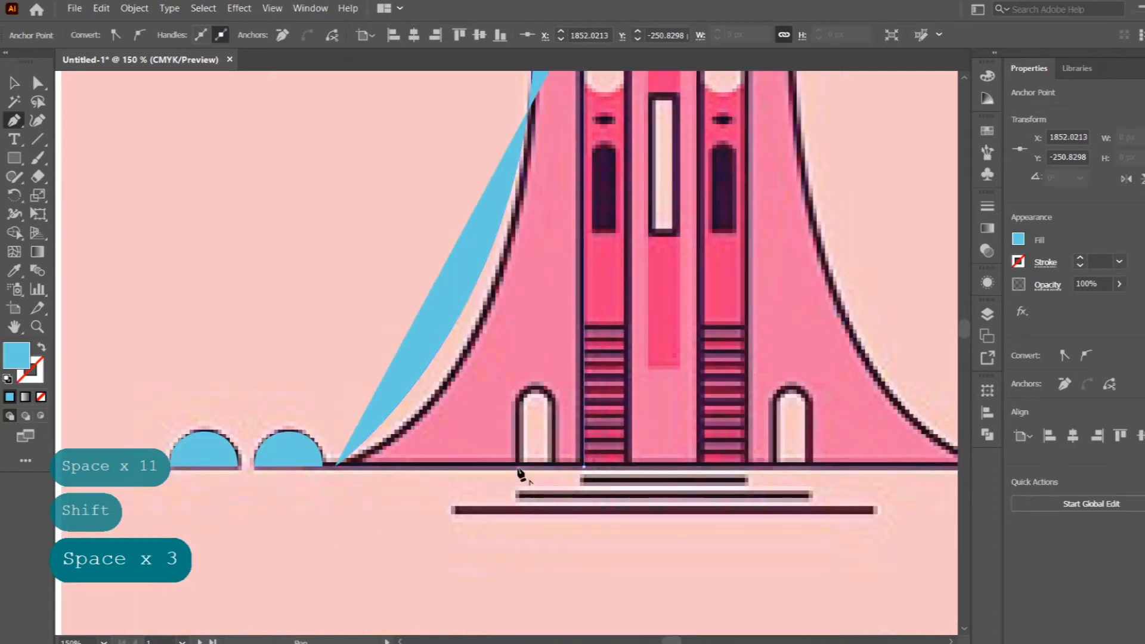
left_click(337, 467)
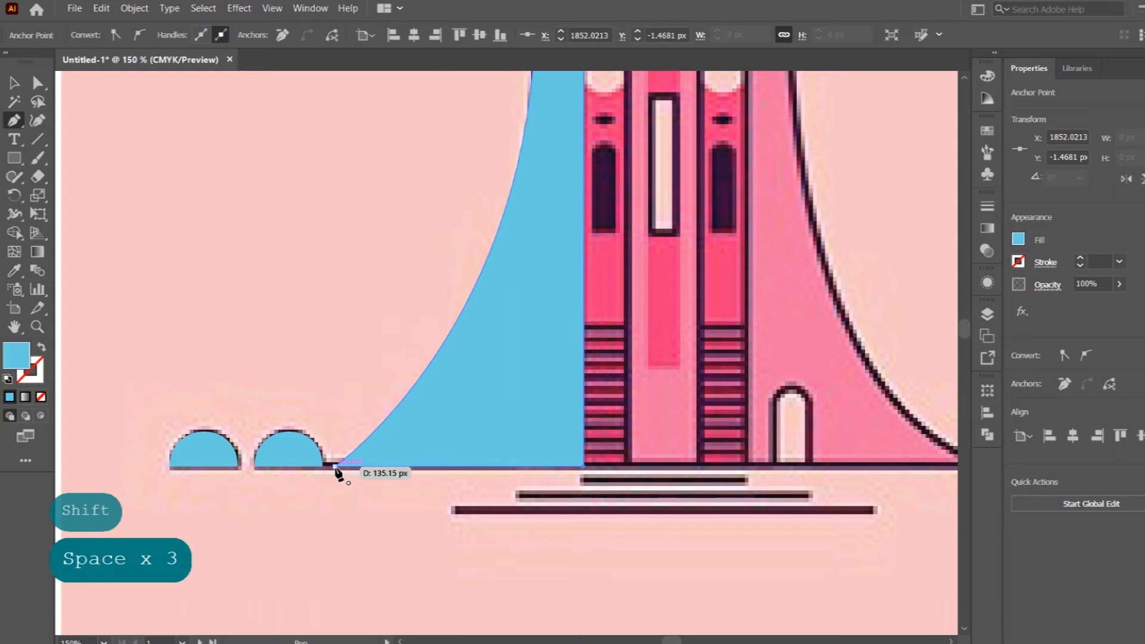
left_click(335, 466)
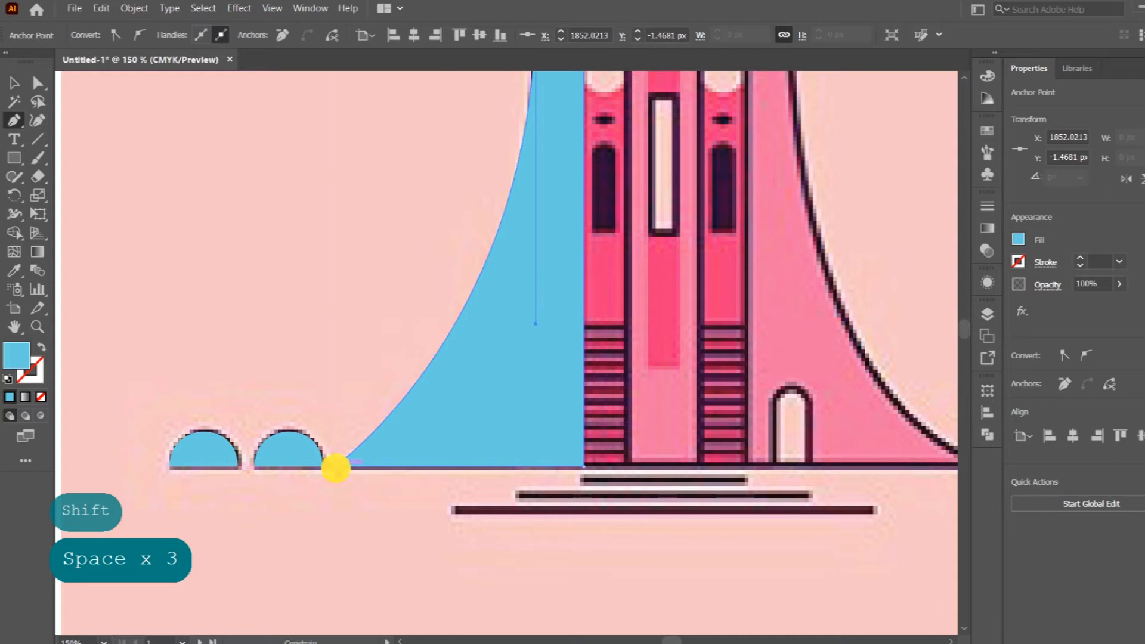
Step: Swap the left wing's fill and stroke, leaving a blue outline with no fill over the reference
left_click(14, 84)
left_click_drag(328, 307, 302, 339)
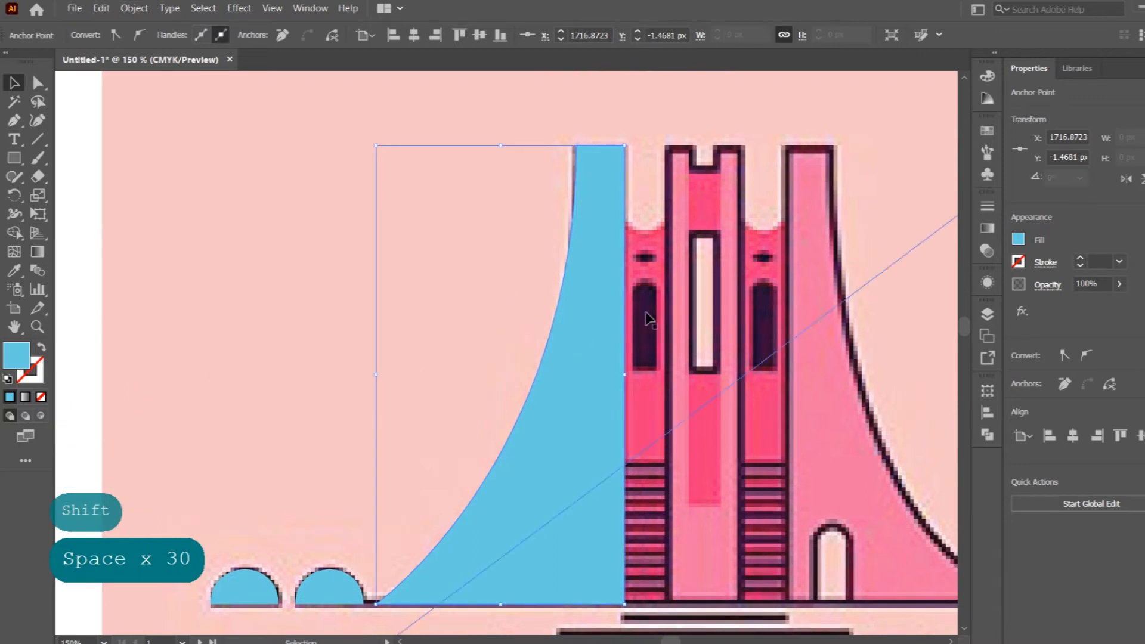
left_click(41, 347)
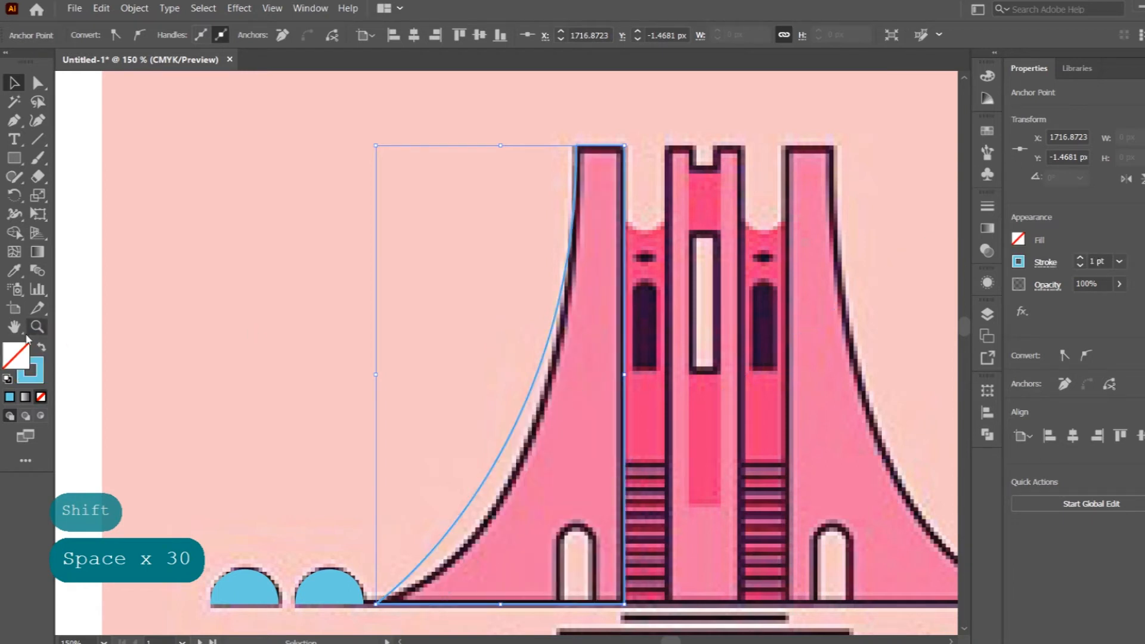
left_click_drag(388, 552, 307, 529)
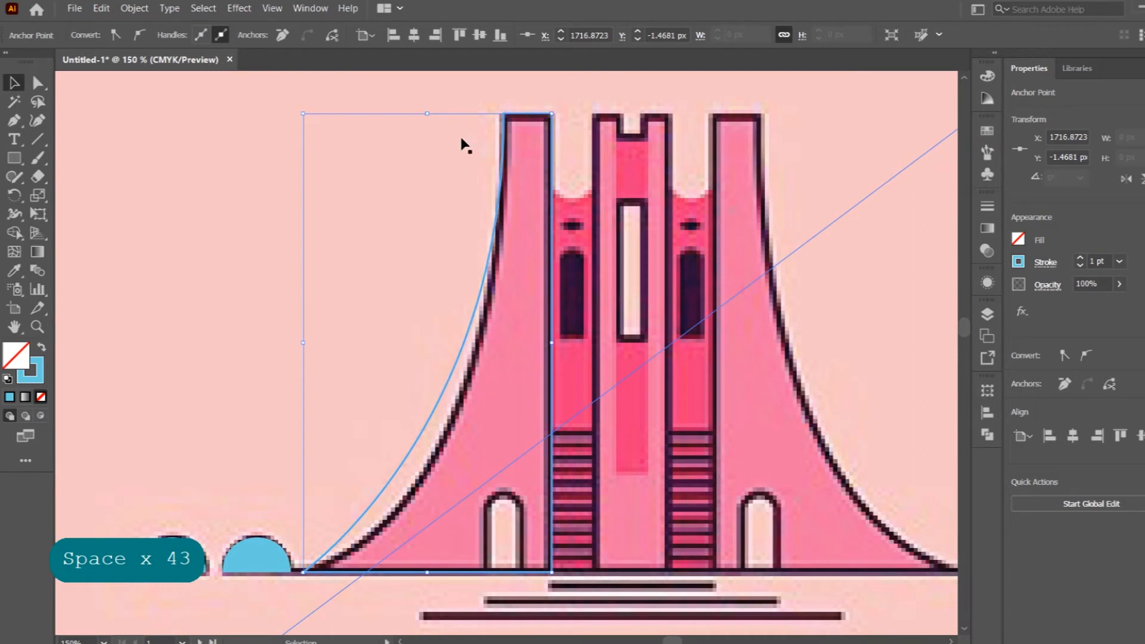
Step: Lengthen the downward handle of the wing's top-left anchor until the curve follows the reference's outer edge, then deselect the wing
left_click(38, 83)
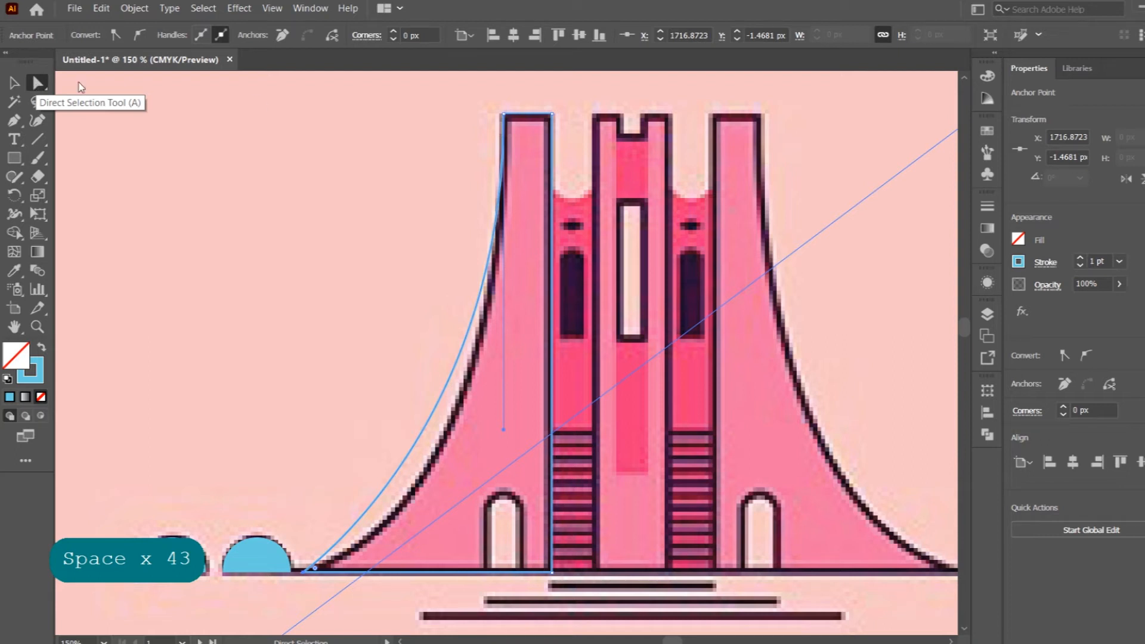
left_click(511, 122)
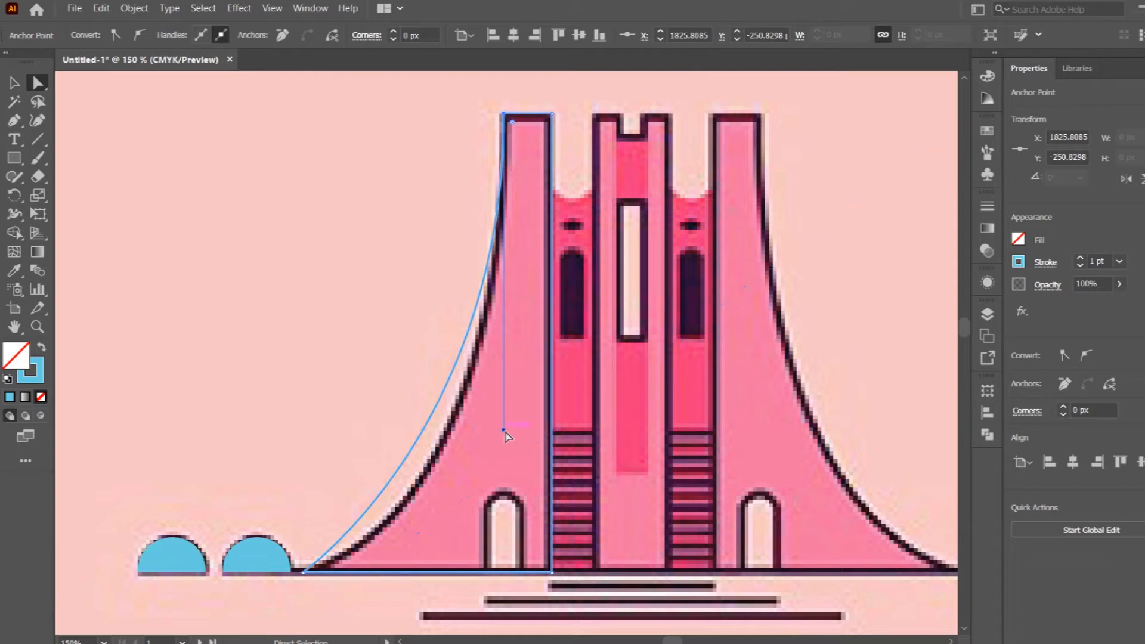
left_click_drag(503, 430, 503, 528)
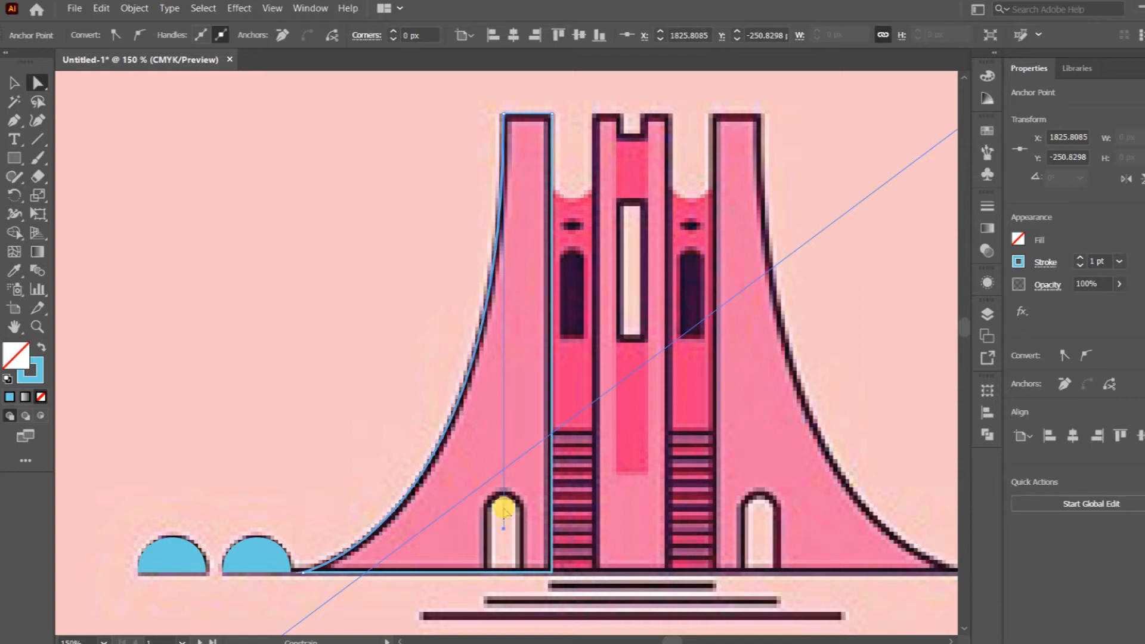
key("shift")
left_click(13, 84)
left_click(664, 286)
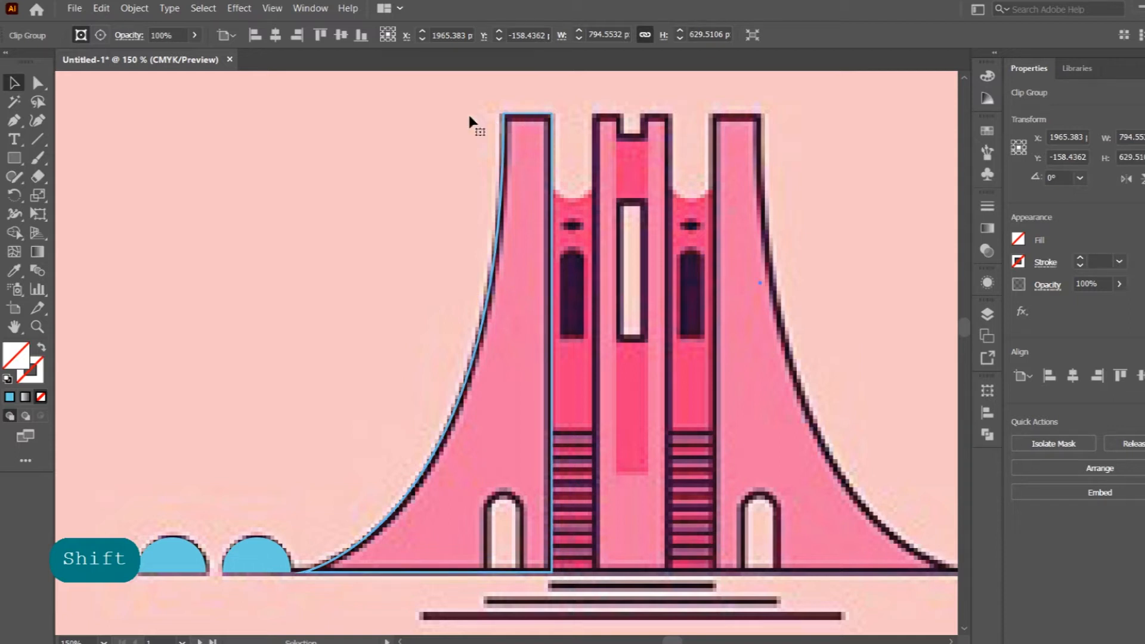
Step: Trace the left side of the wing's arched doorway with the Pen tool, straight up from the ground line to the arch's start
key("space")
left_click_drag(519, 401, 576, 337)
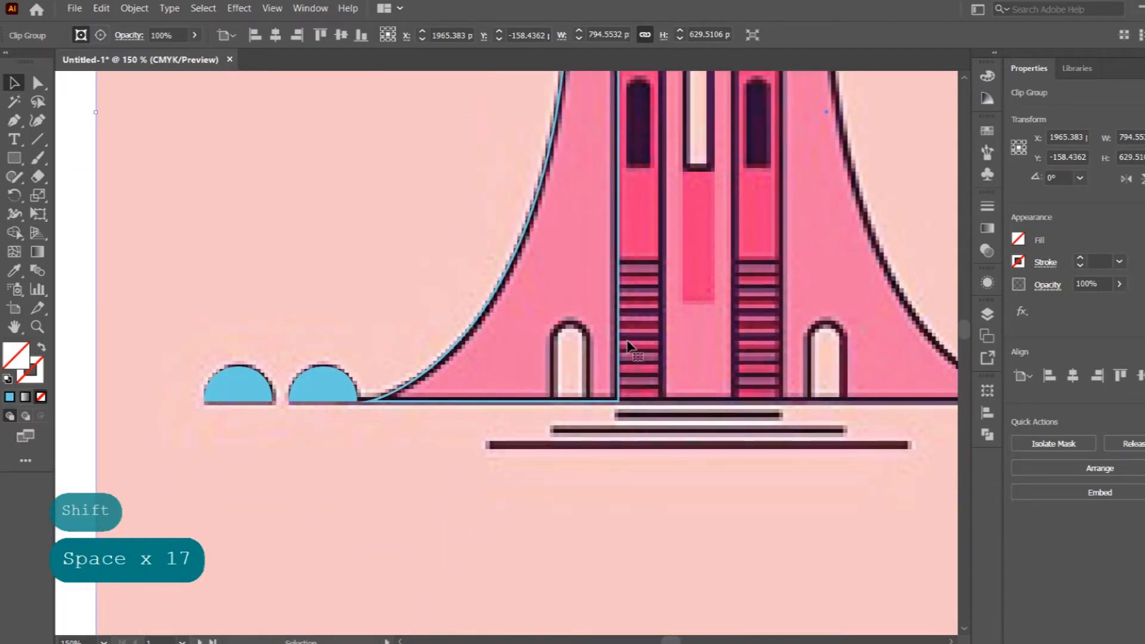
scroll(584, 379, "up", 3)
key("p")
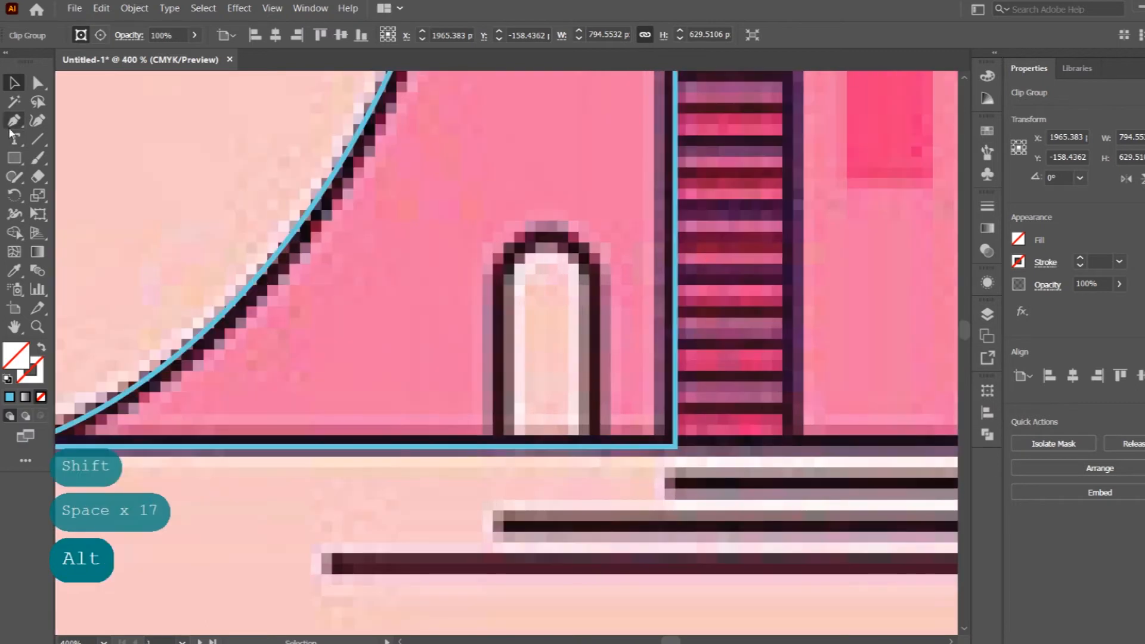
left_click(517, 447)
key("BackSpace")
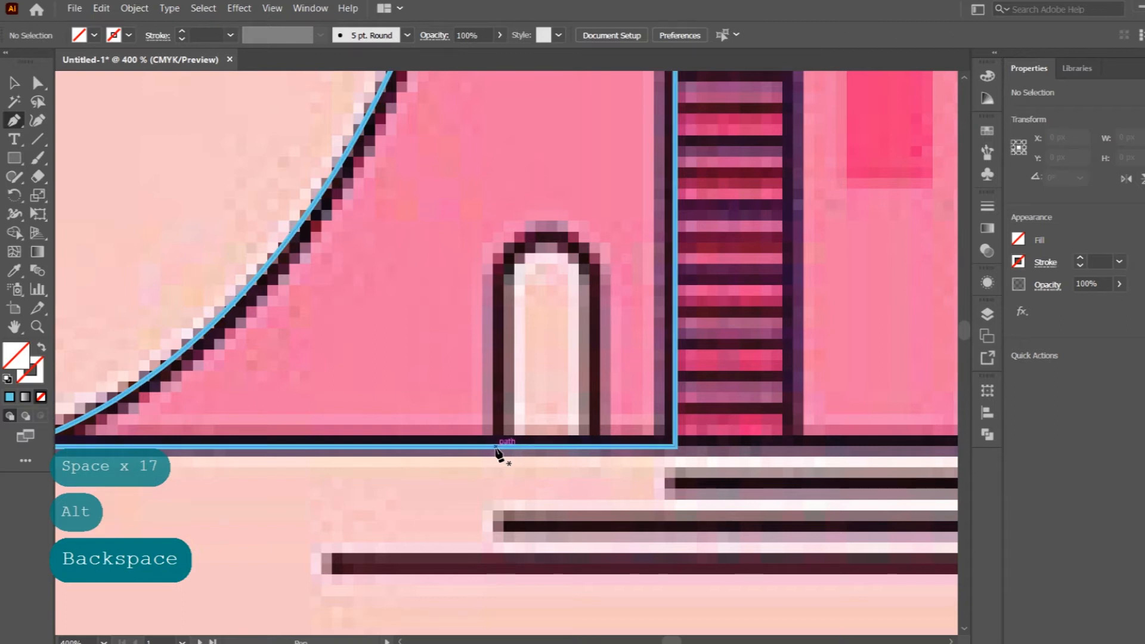
left_click(497, 448)
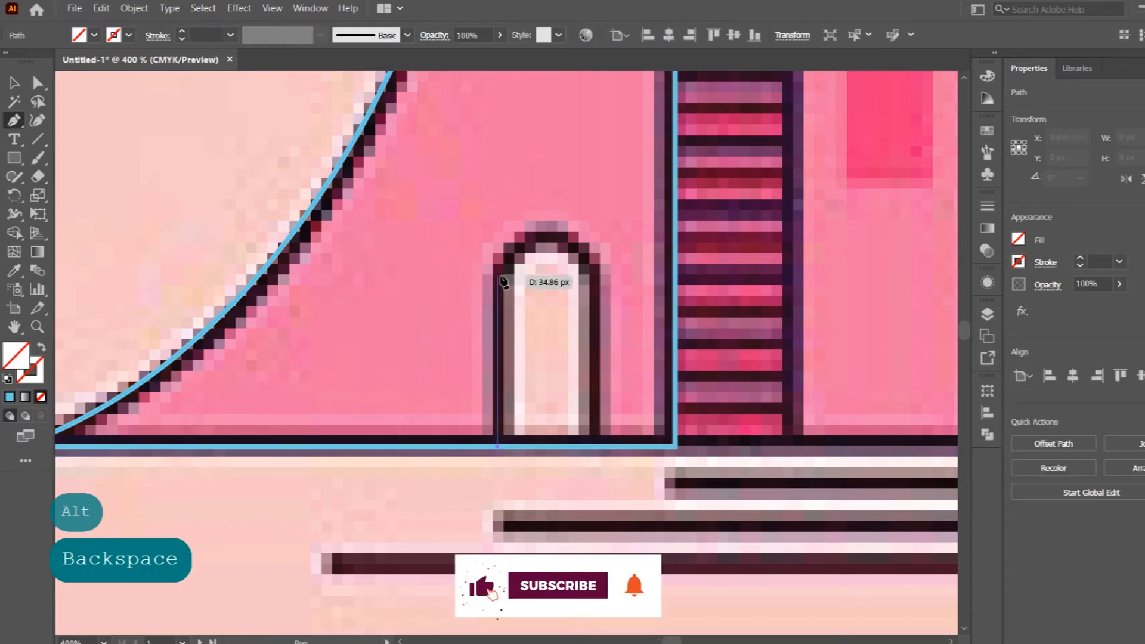
key("shift")
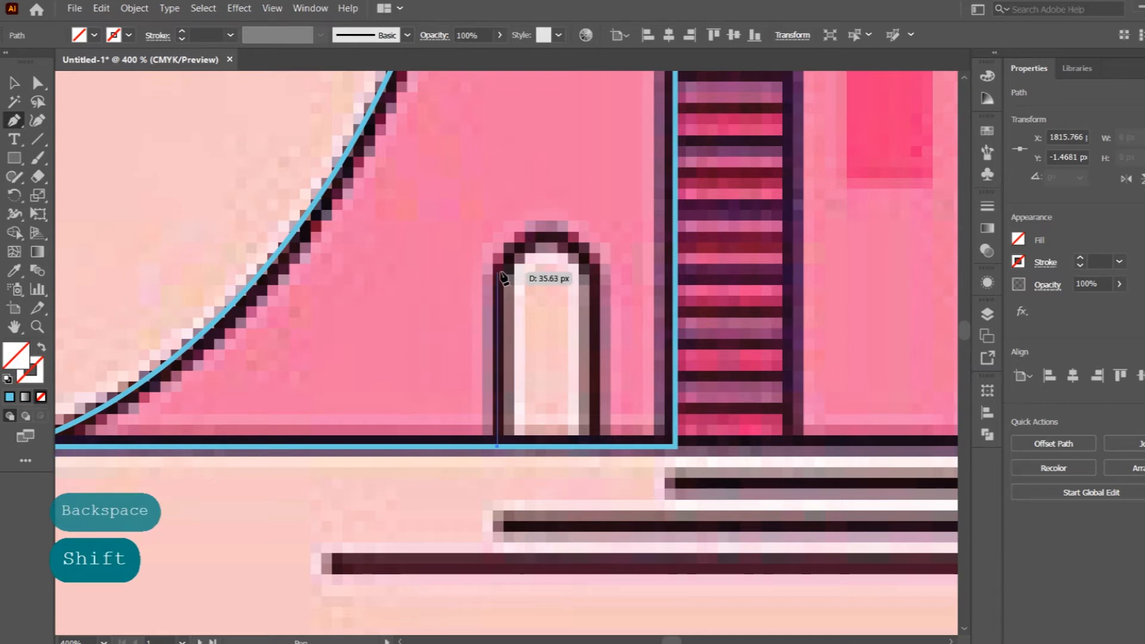
key("shift")
left_click(498, 273, "shift")
key("Return")
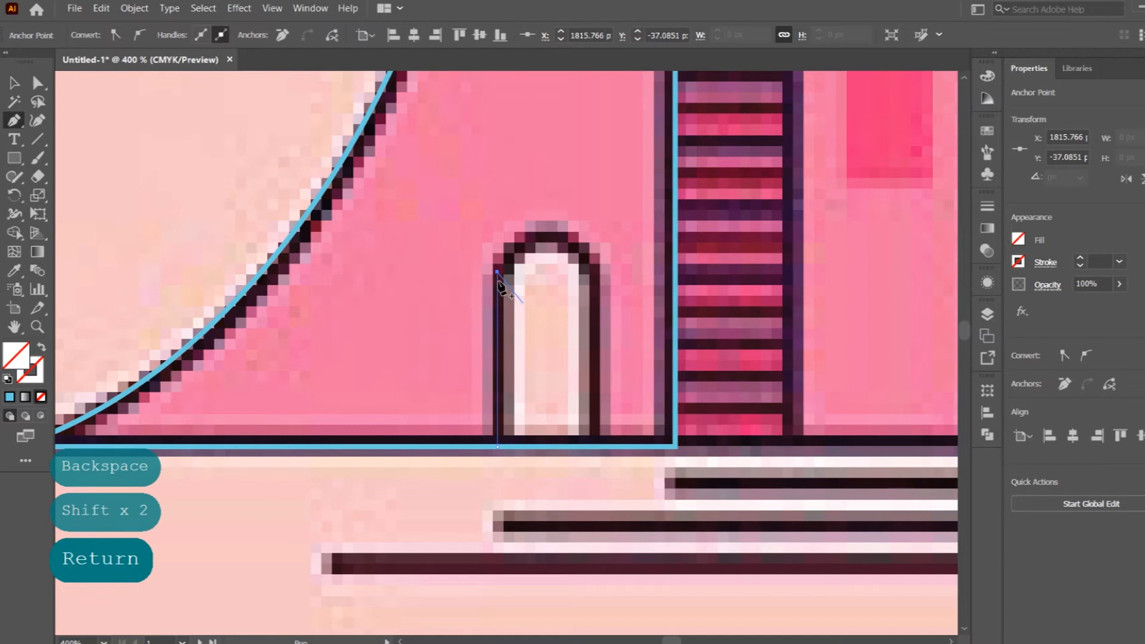
Step: Curve the doorway path over the arch using vertical handles, then close it down the right side and along the ground
left_click(498, 273)
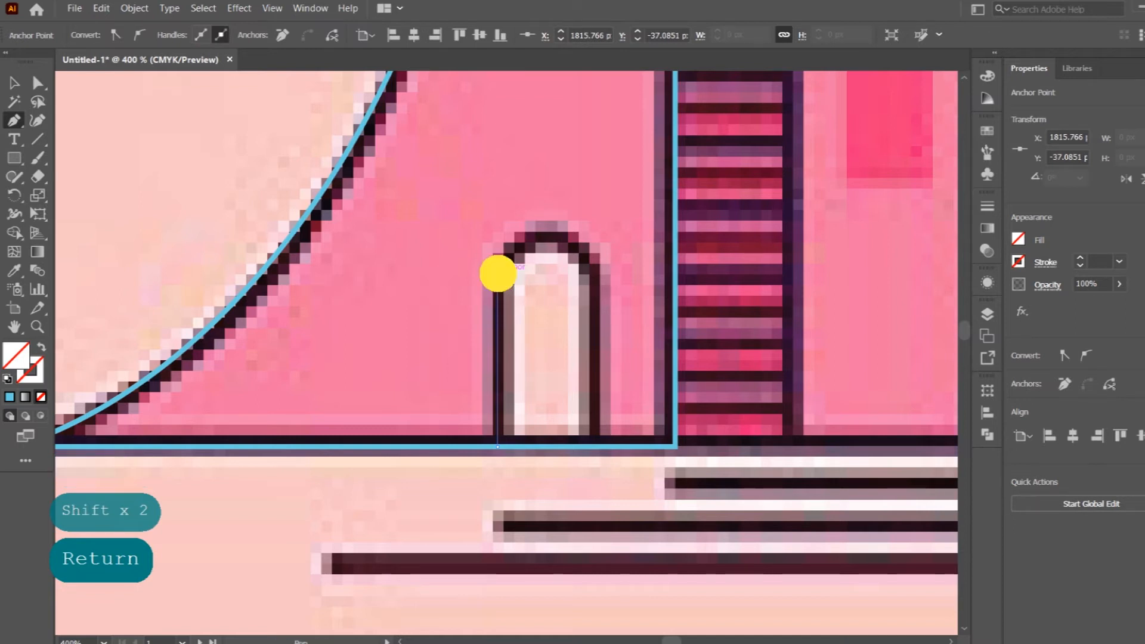
key("shift")
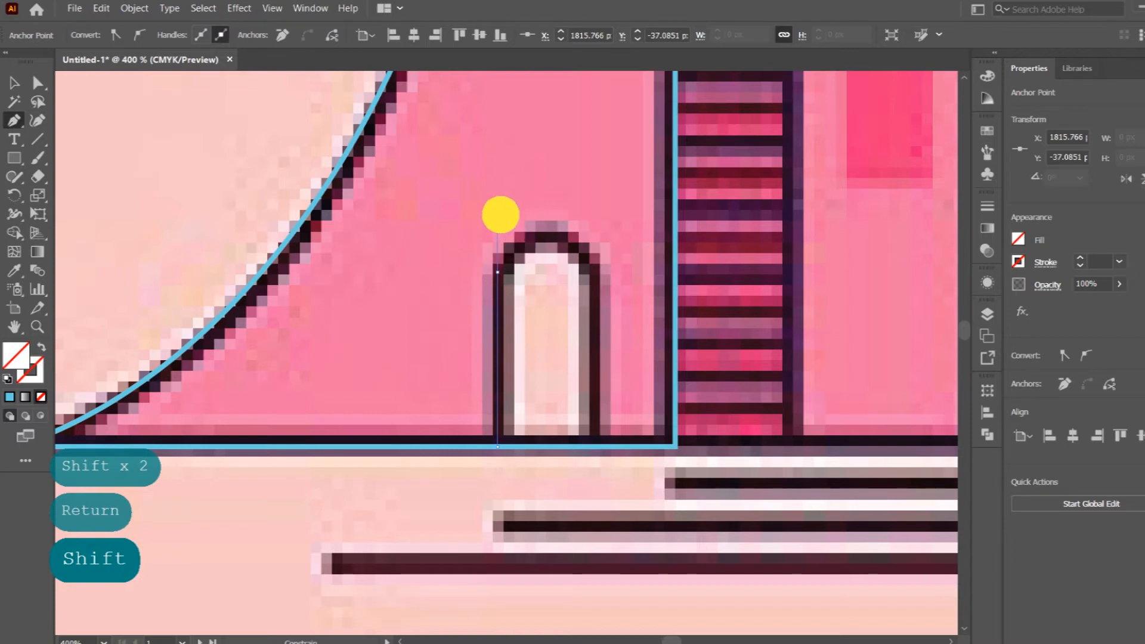
left_click_drag(501, 222, 500, 223)
key("shift")
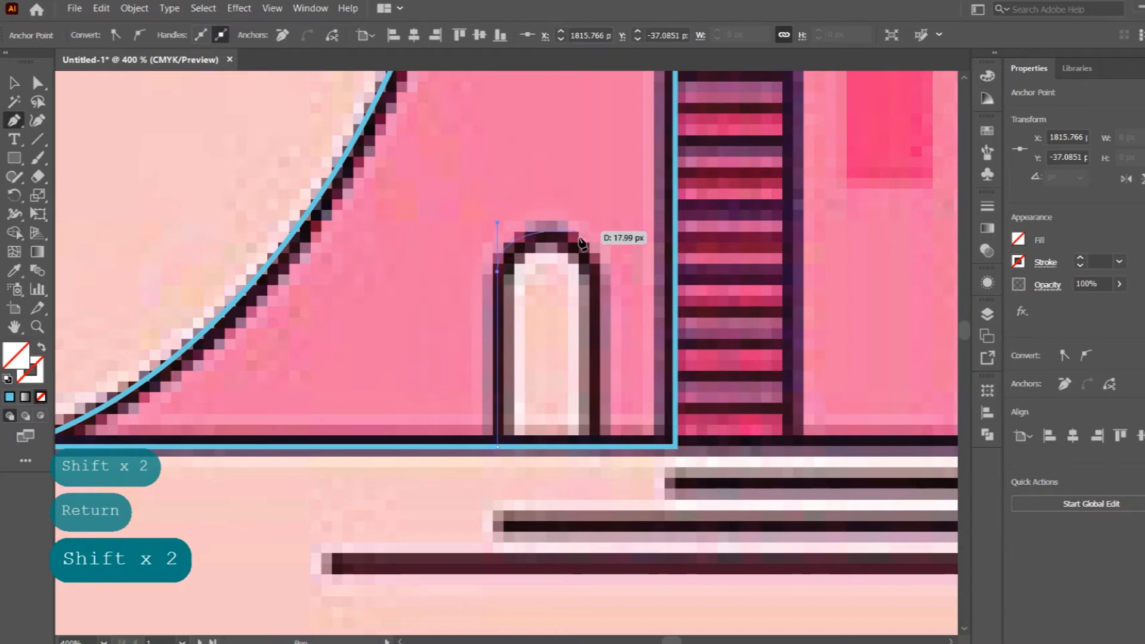
left_click(595, 272)
left_click_drag(595, 271, 593, 322)
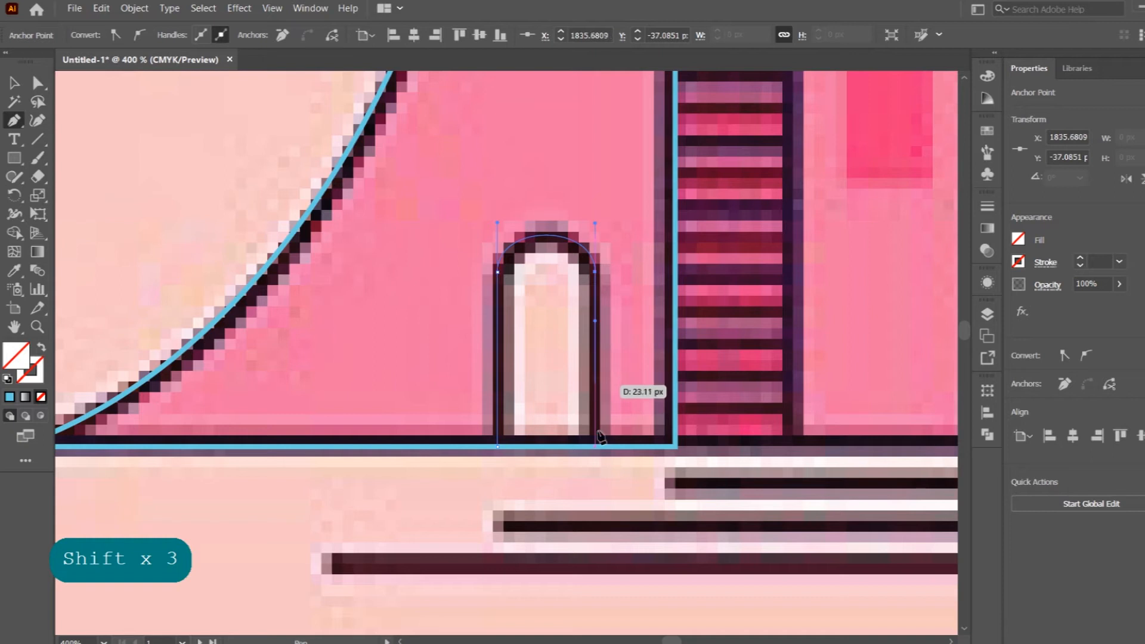
left_click(595, 446)
left_click(497, 447, "shift")
Step: Fill the traced doorway with pale pink (#f4d3d3)
left_click(14, 83)
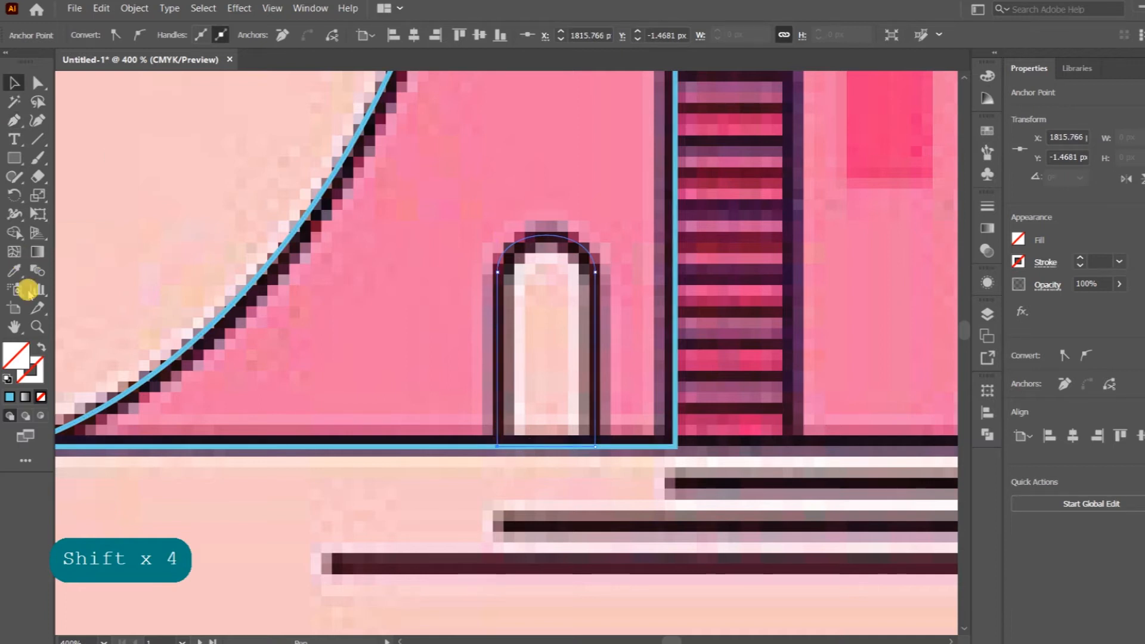
double_click(18, 356)
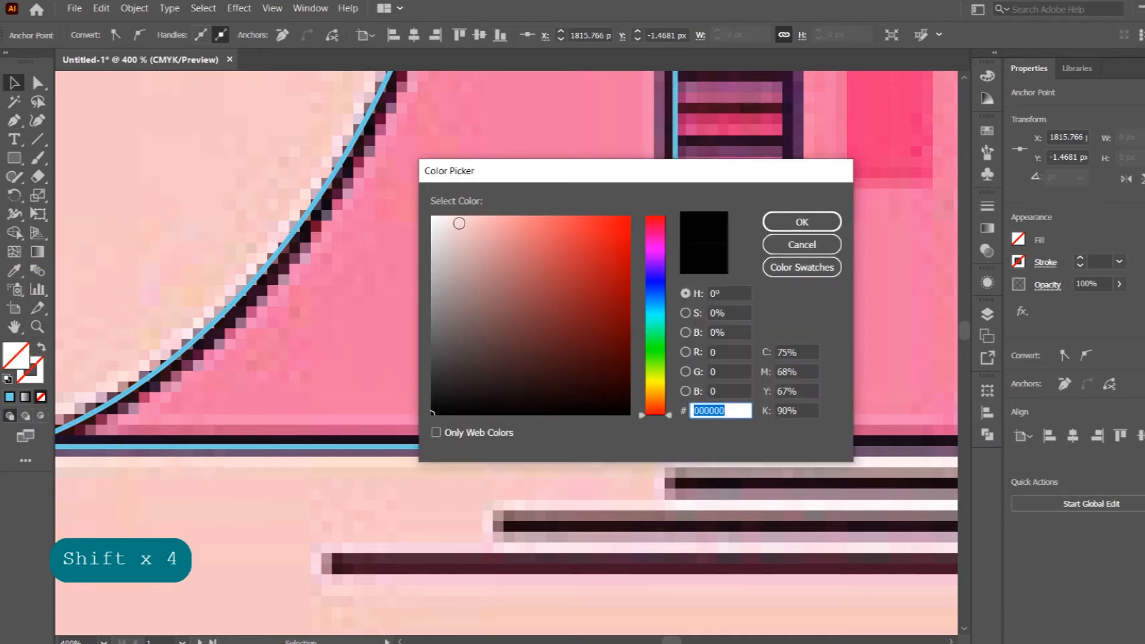
type("f4d3d3")
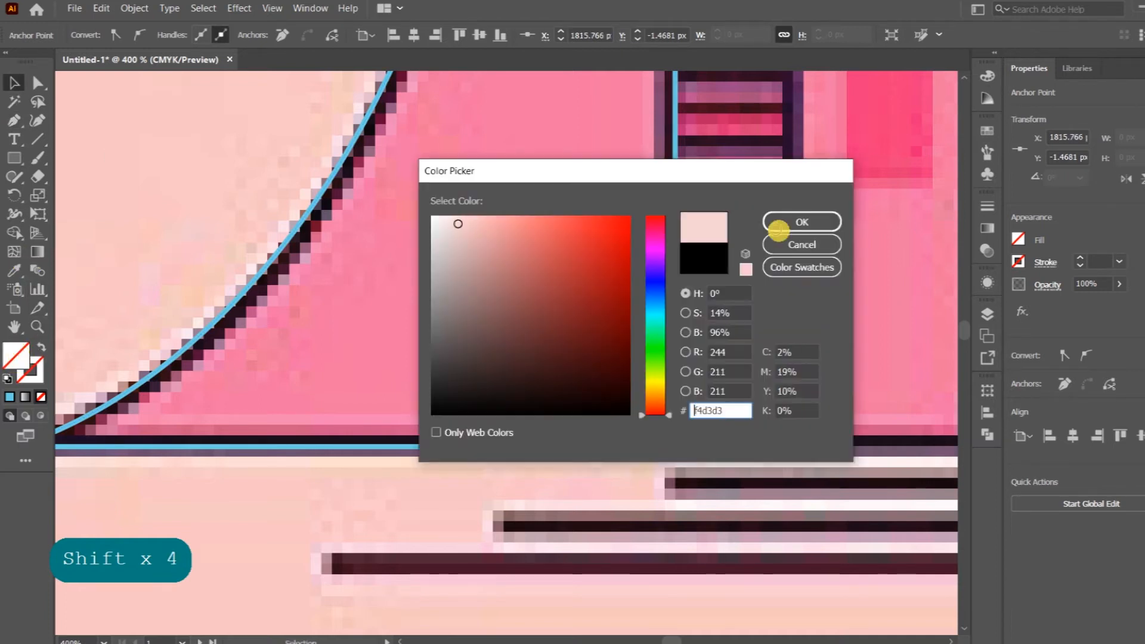
left_click(809, 236)
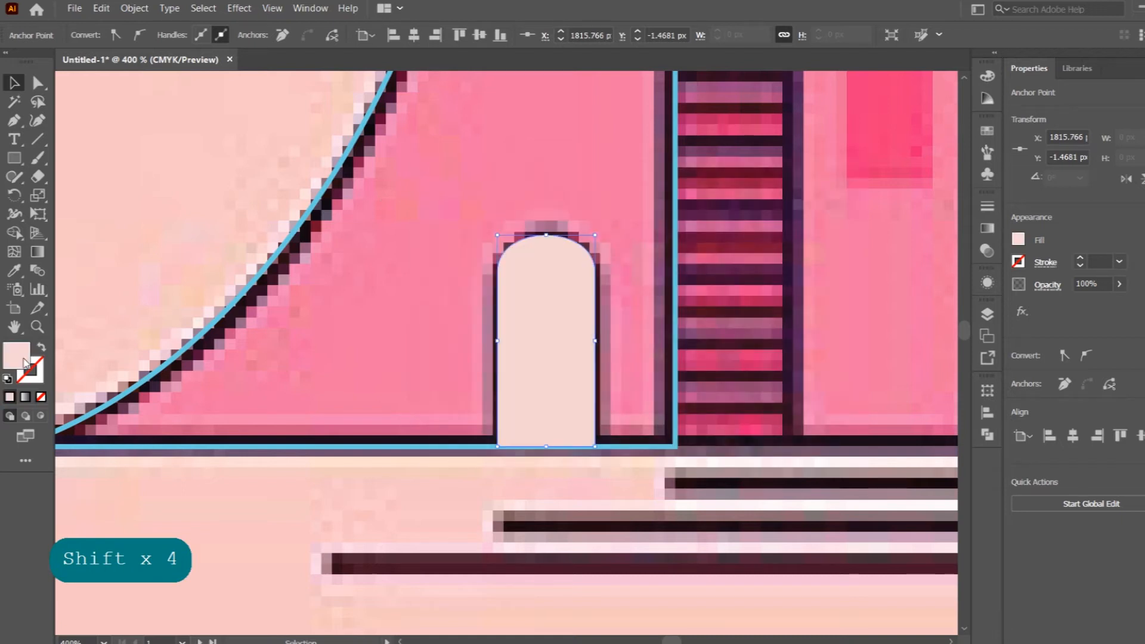
Step: Select the left wing outline and swap its stroke and fill to restore the solid blue fill
scroll(538, 306, "down", 3)
left_click_drag(533, 257, 503, 391)
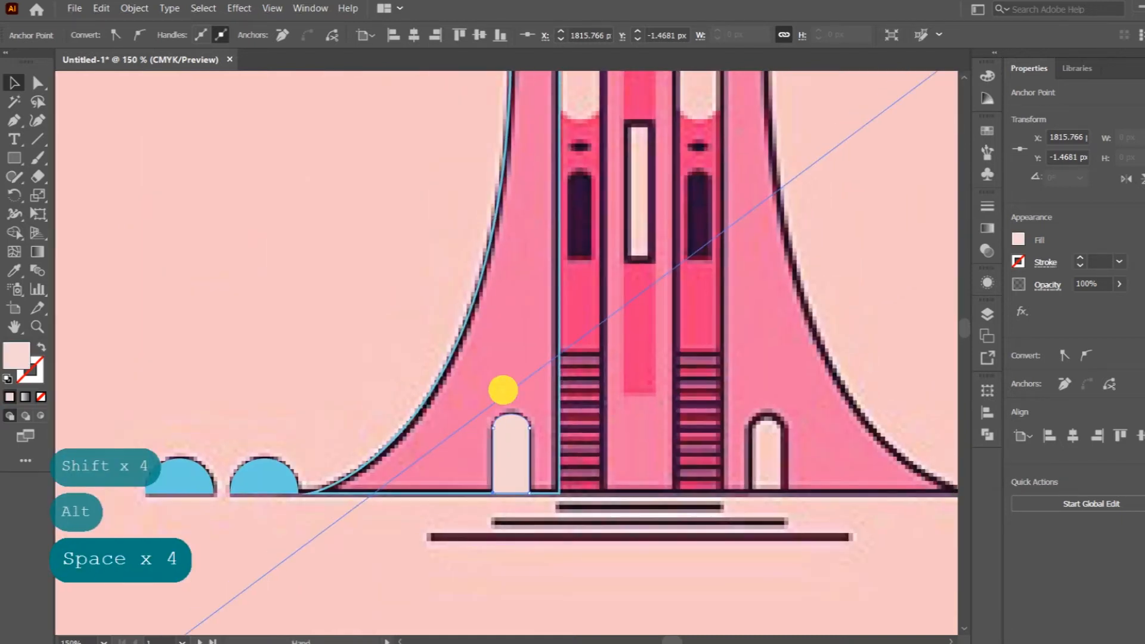
left_click(560, 327)
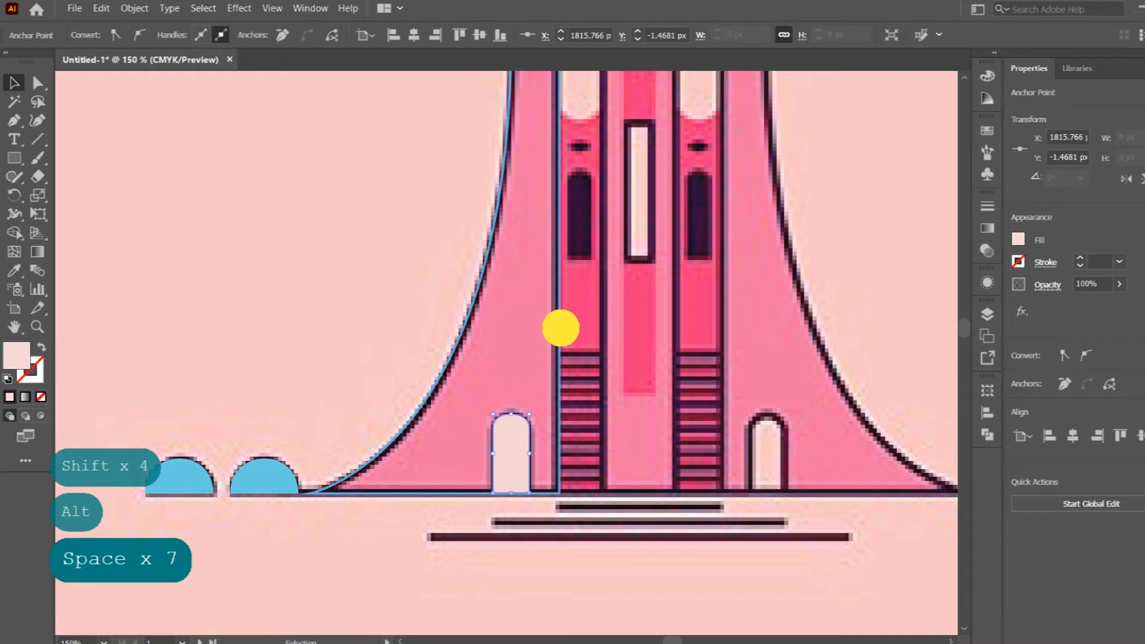
left_click(41, 346)
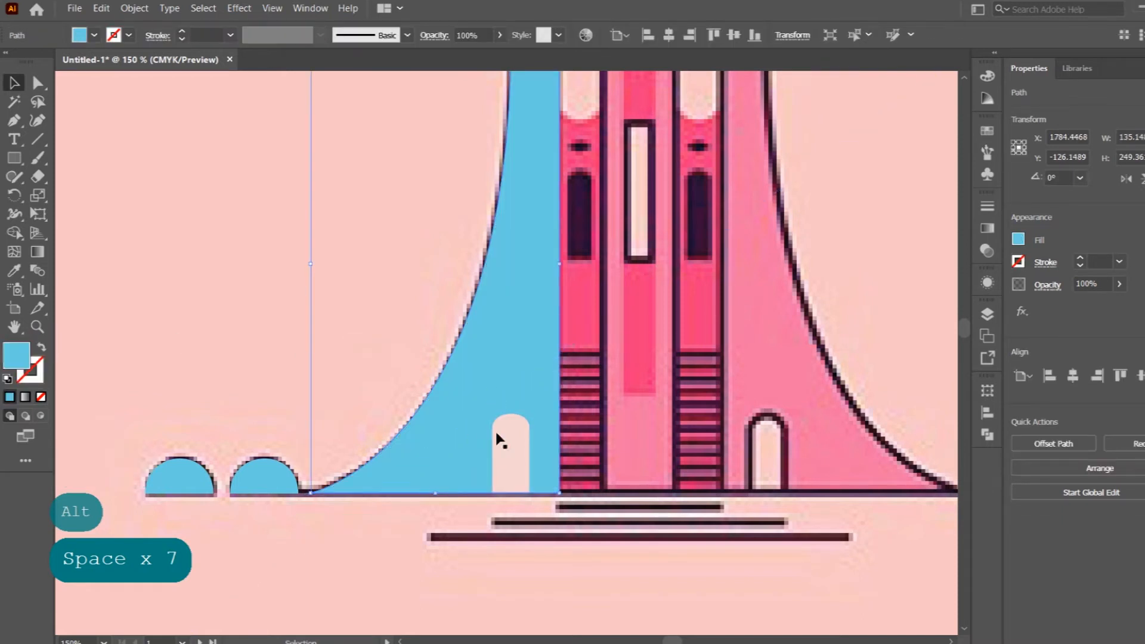
Step: Trace the central tower with the Pen tool from its ground-line corner up the left edge and around the top notch
scroll(522, 424, "down", 2)
left_click_drag(547, 396, 531, 429)
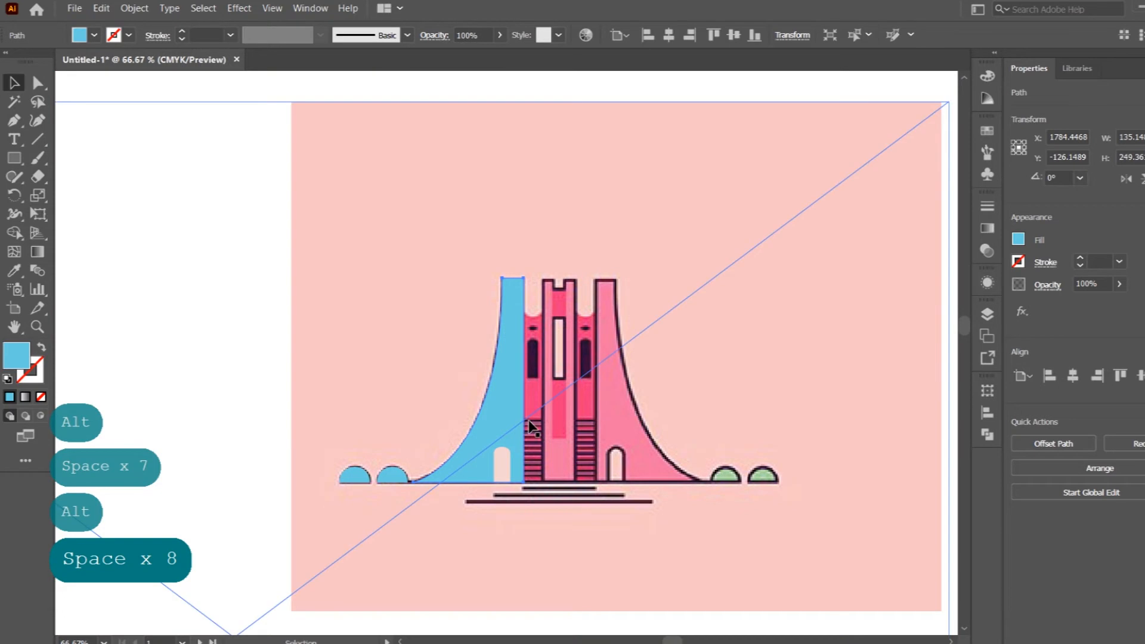
scroll(530, 425, "up", 2)
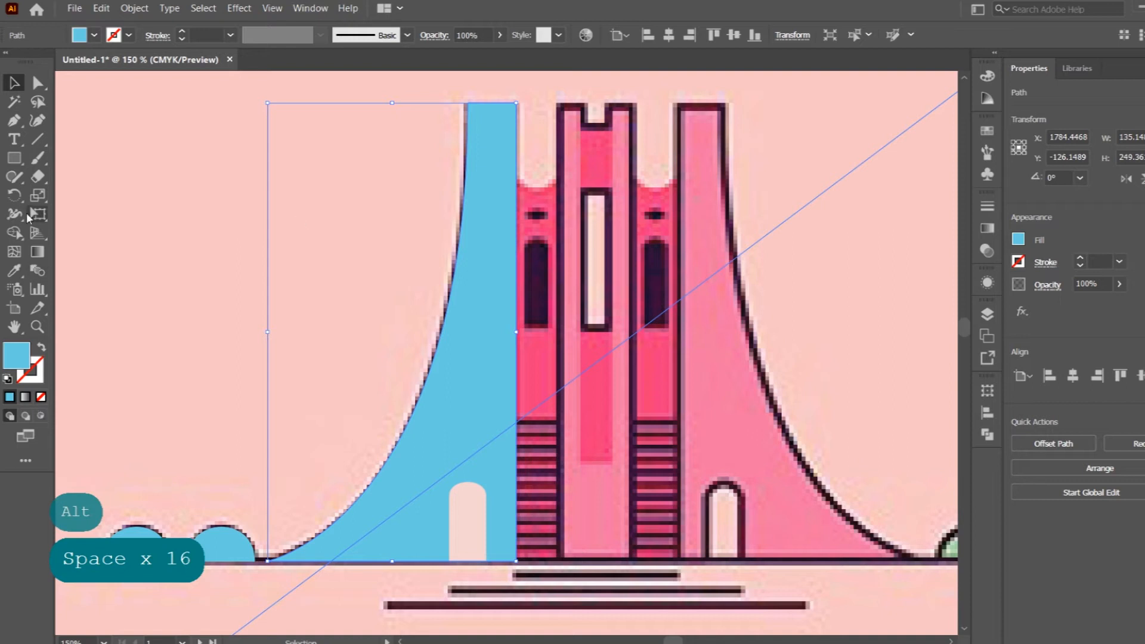
left_click(14, 120)
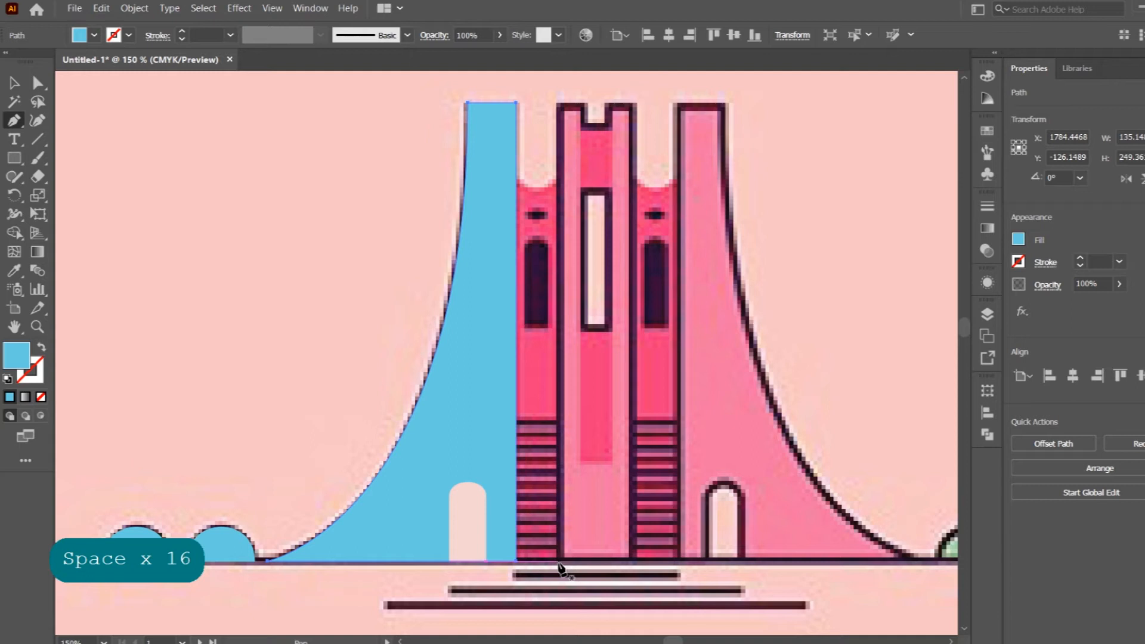
left_click(559, 561)
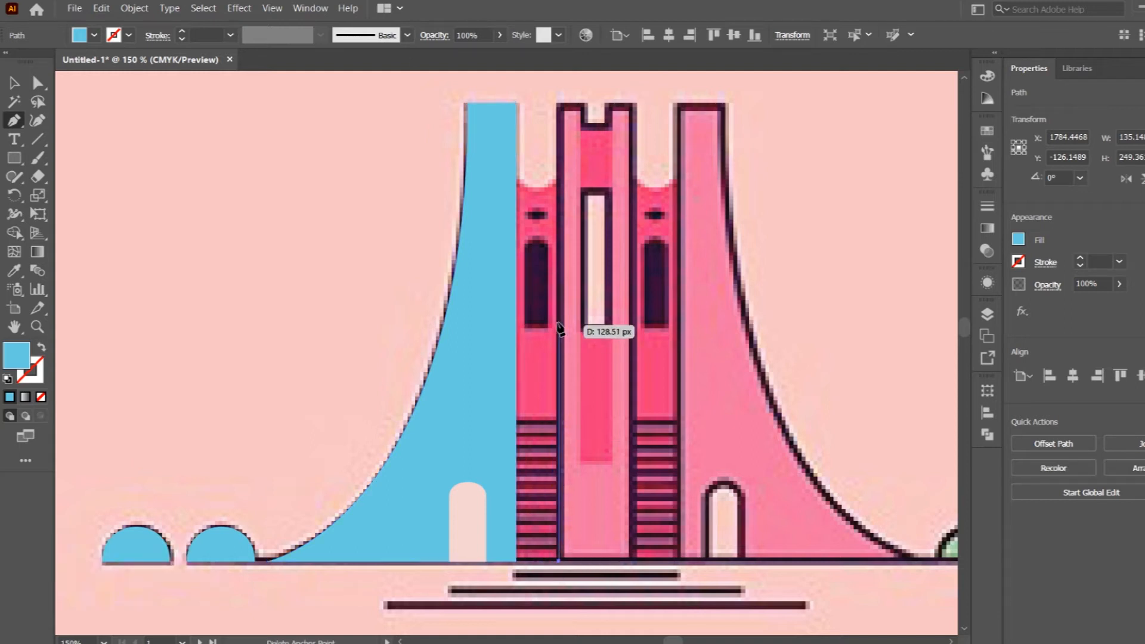
left_click(559, 104)
left_click(586, 106)
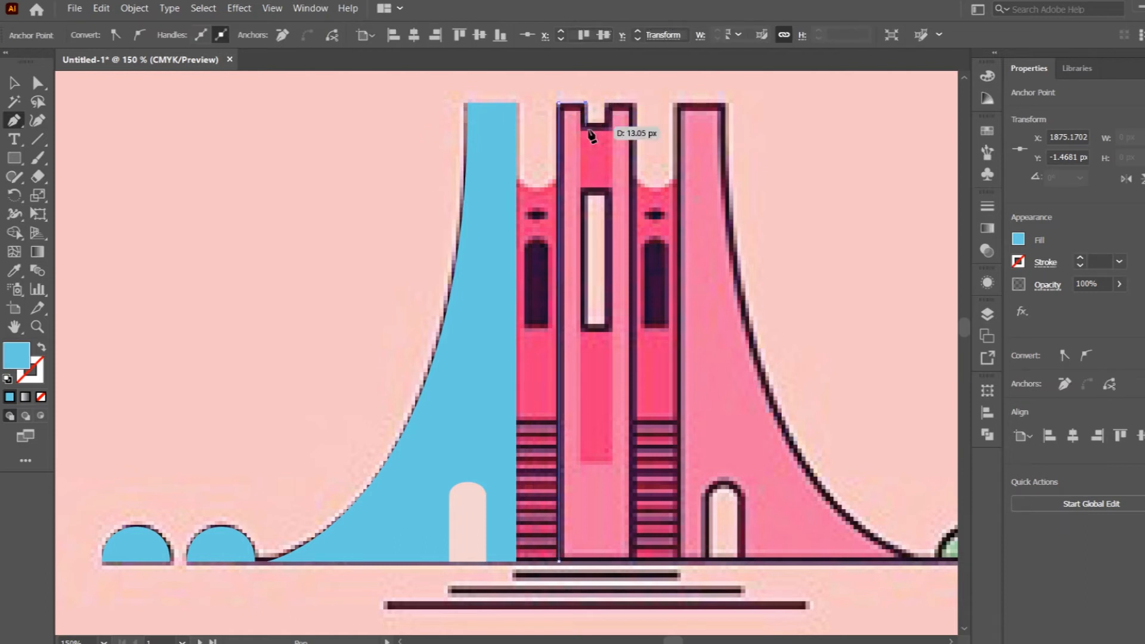
left_click(585, 130)
left_click(608, 128)
left_click(609, 105)
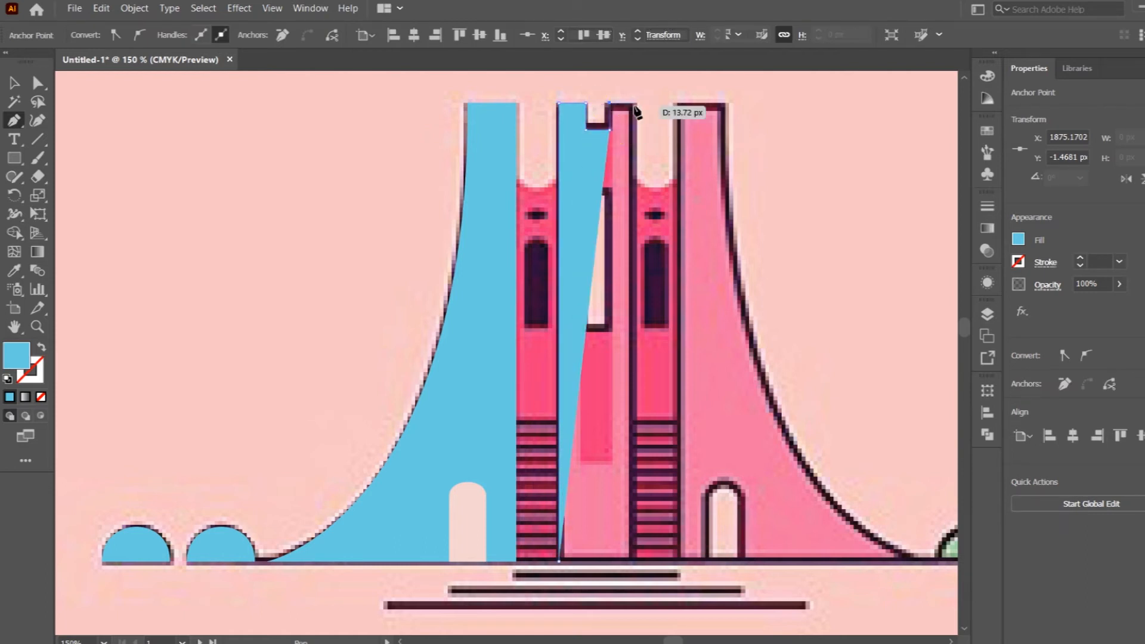
Step: Close the tower path across the top, down the right edge and along the ground, then swap its fill and stroke
left_click(635, 105)
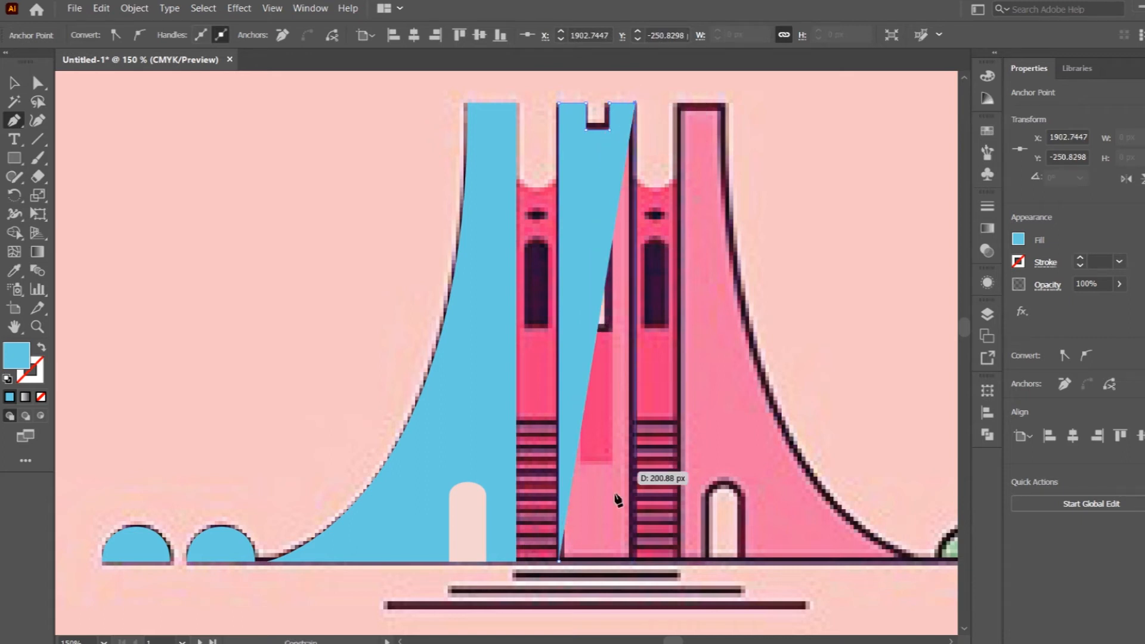
left_click(635, 562)
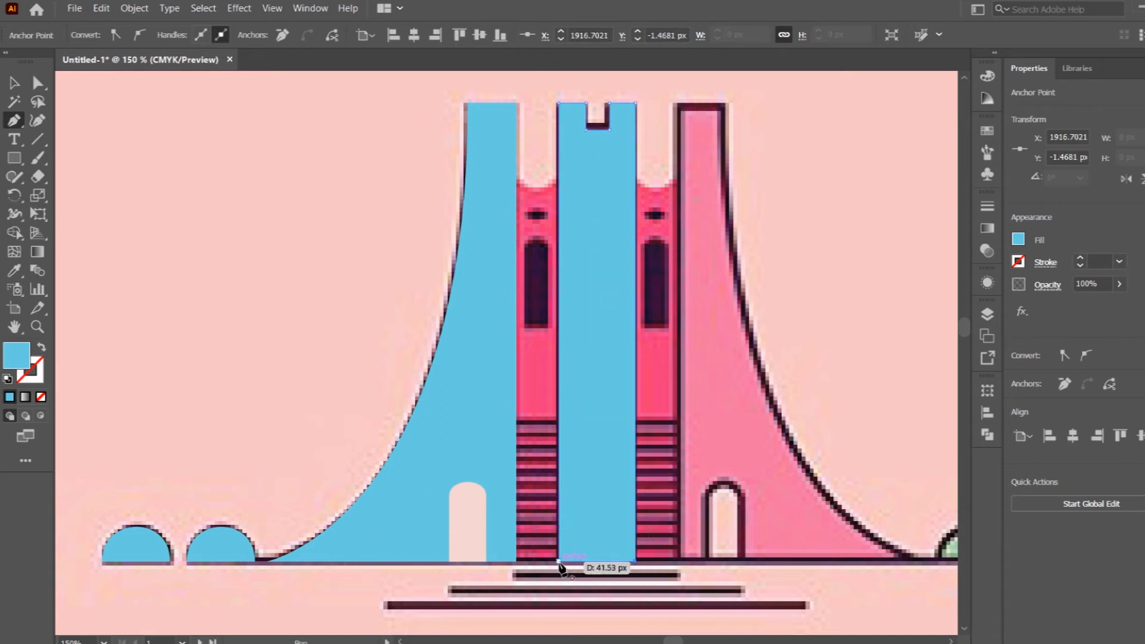
left_click(558, 561, "shift")
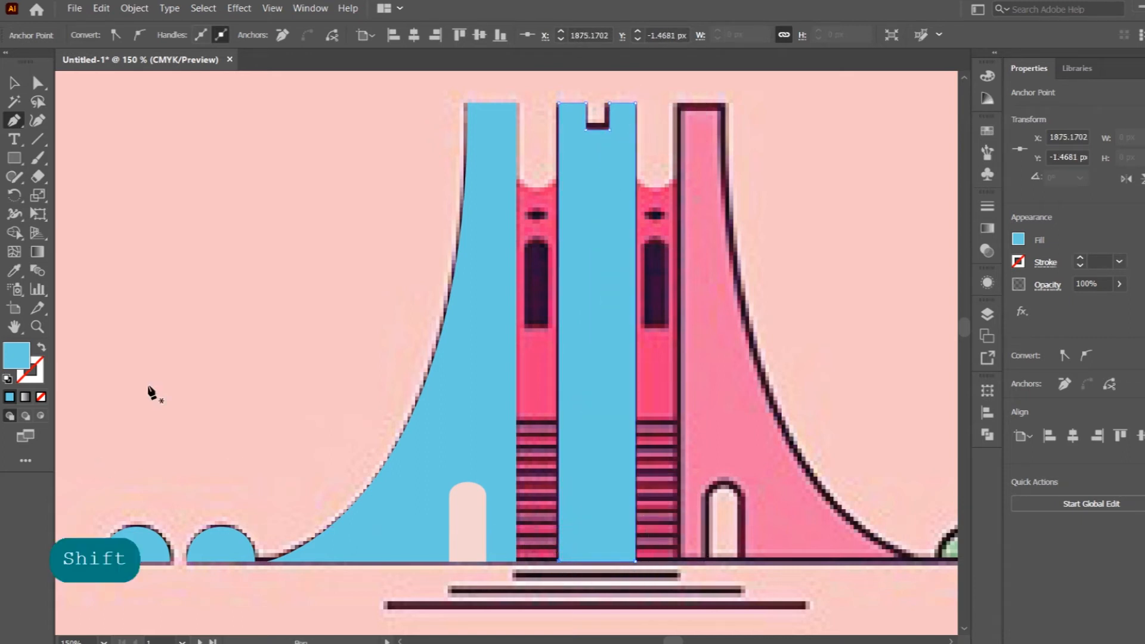
left_click(41, 349)
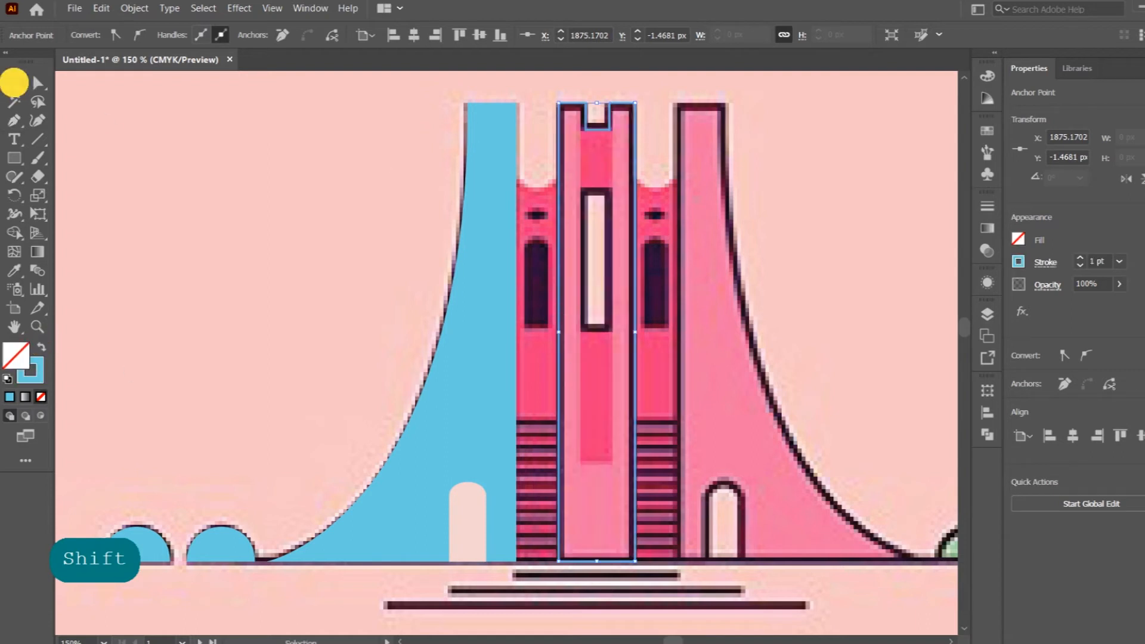
Step: Trace the tall rectangular window in the central tower as a closed four-corner path with the Pen tool
left_click(582, 189, "shift")
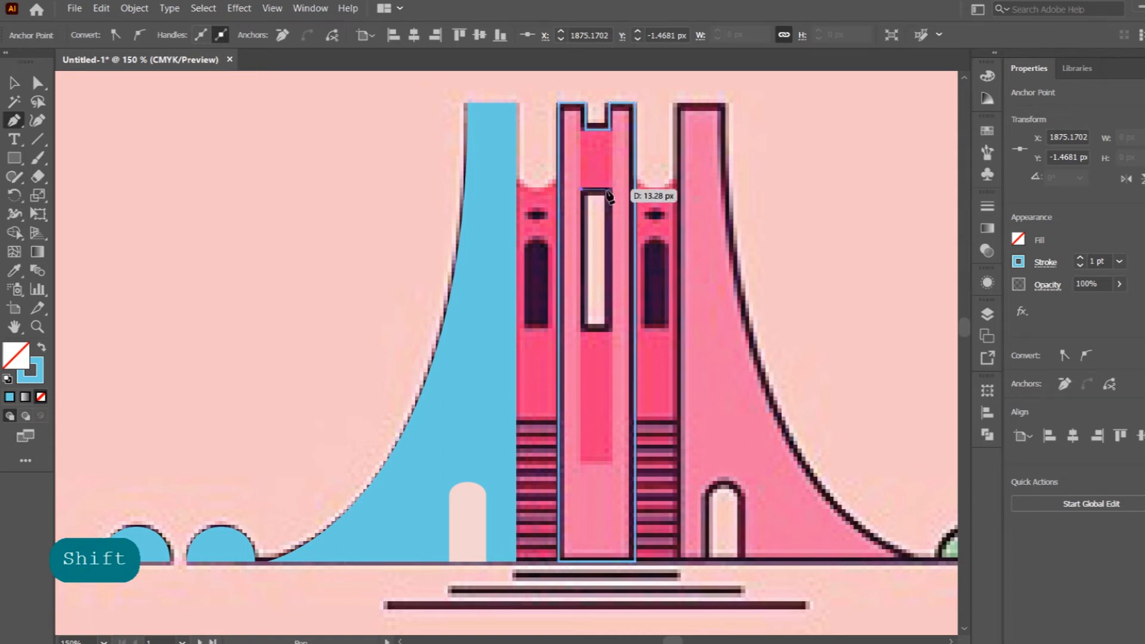
left_click(609, 190, "shift")
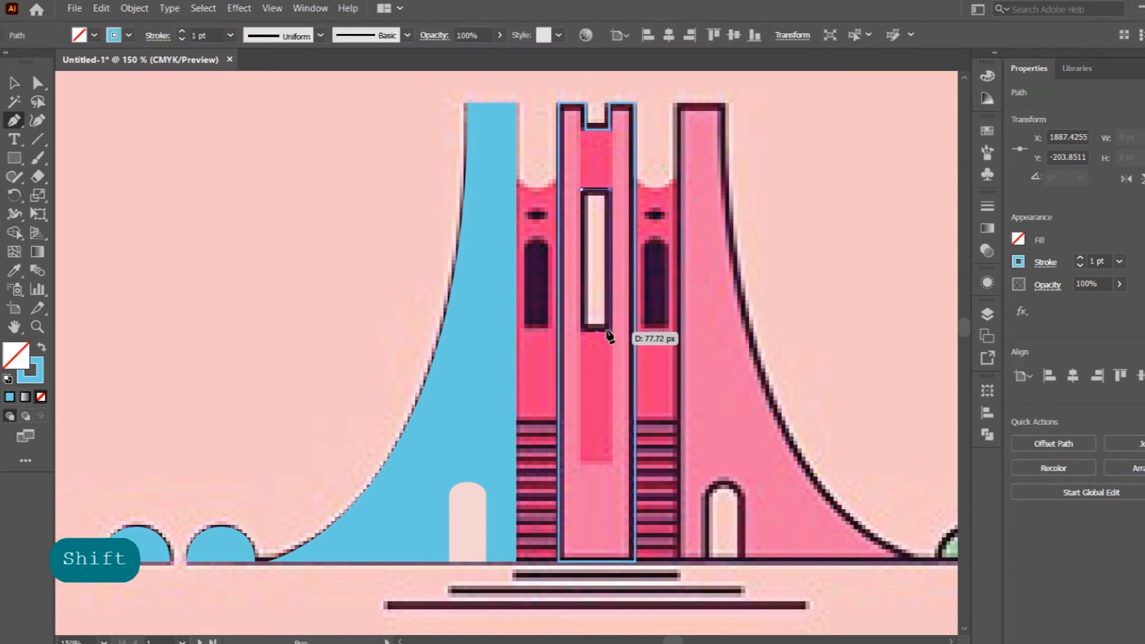
left_click(610, 328, "shift")
left_click(582, 328, "shift")
left_click(581, 189, "shift")
left_click(14, 83)
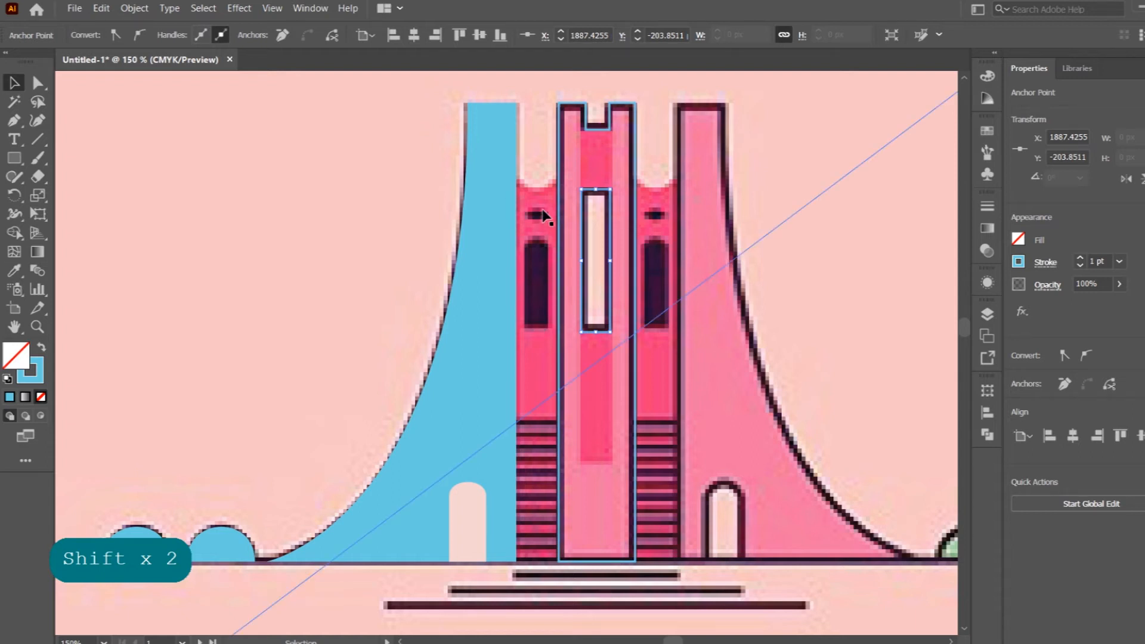
Step: Trace the narrow section between the left wing and tower along its base and straight up to its curved top
scroll(544, 215, "down", 4)
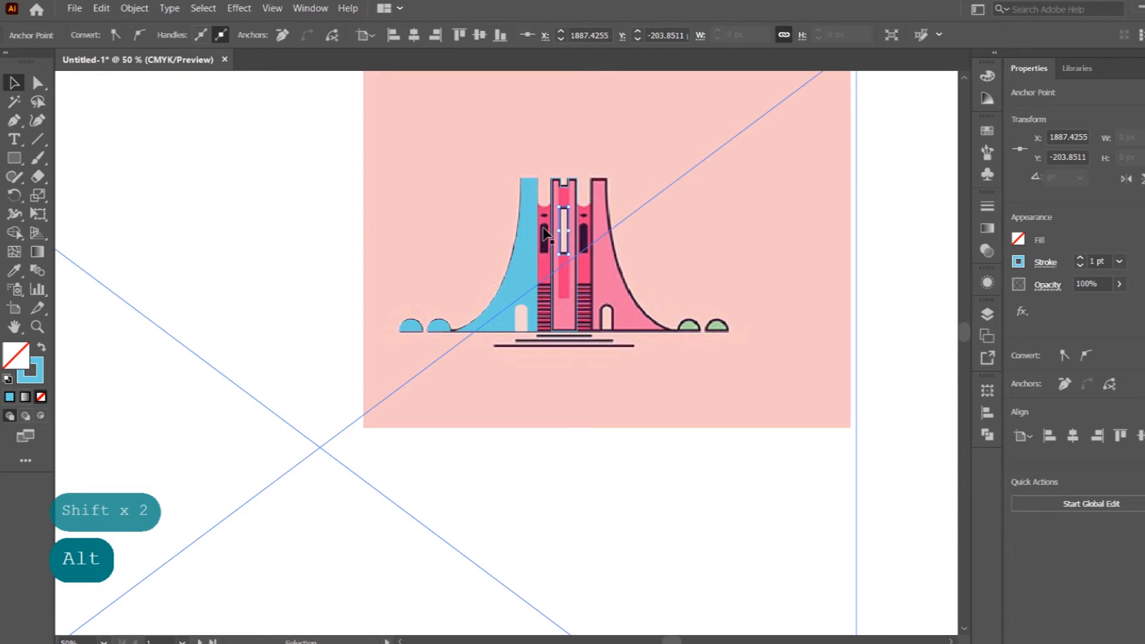
scroll(542, 212, "up", 2)
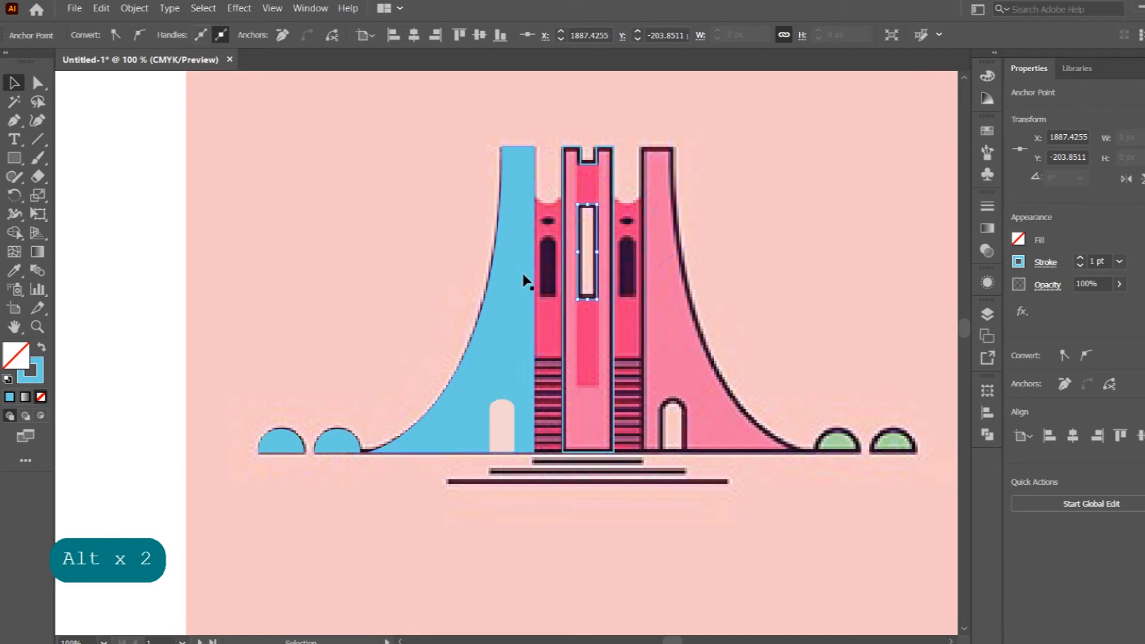
left_click(13, 124)
scroll(451, 492, "up", 3)
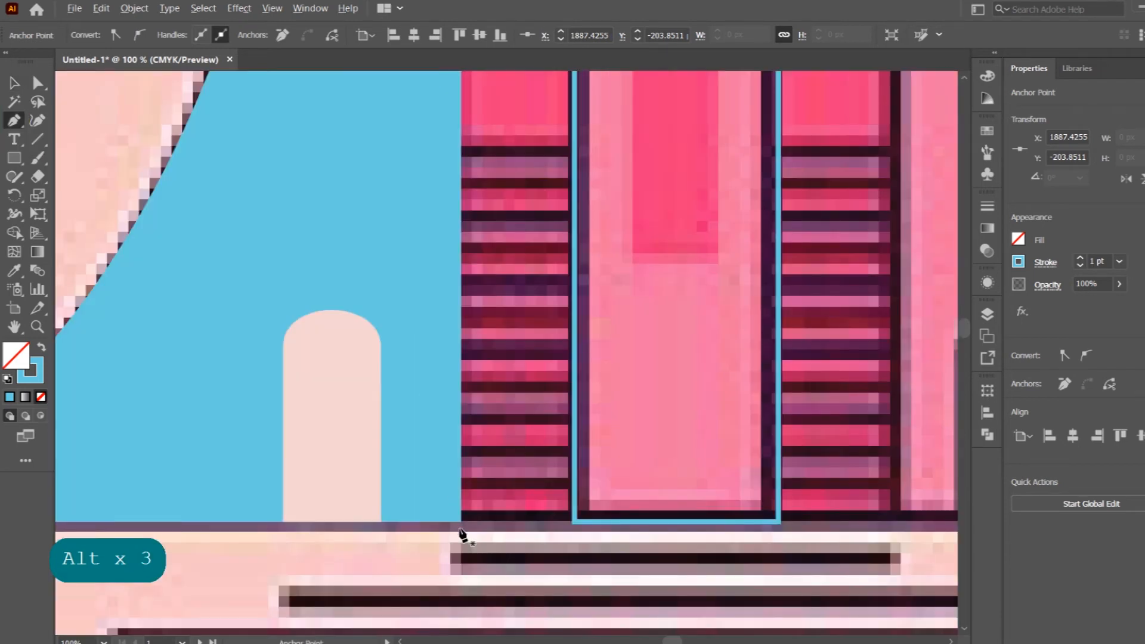
left_click(462, 524)
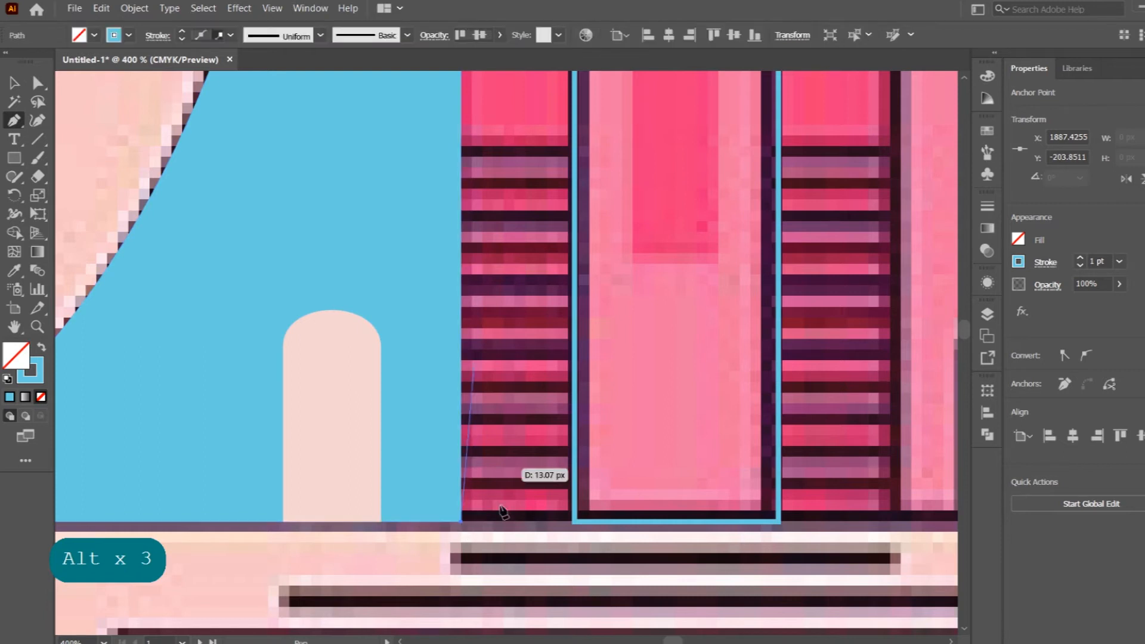
left_click(570, 520)
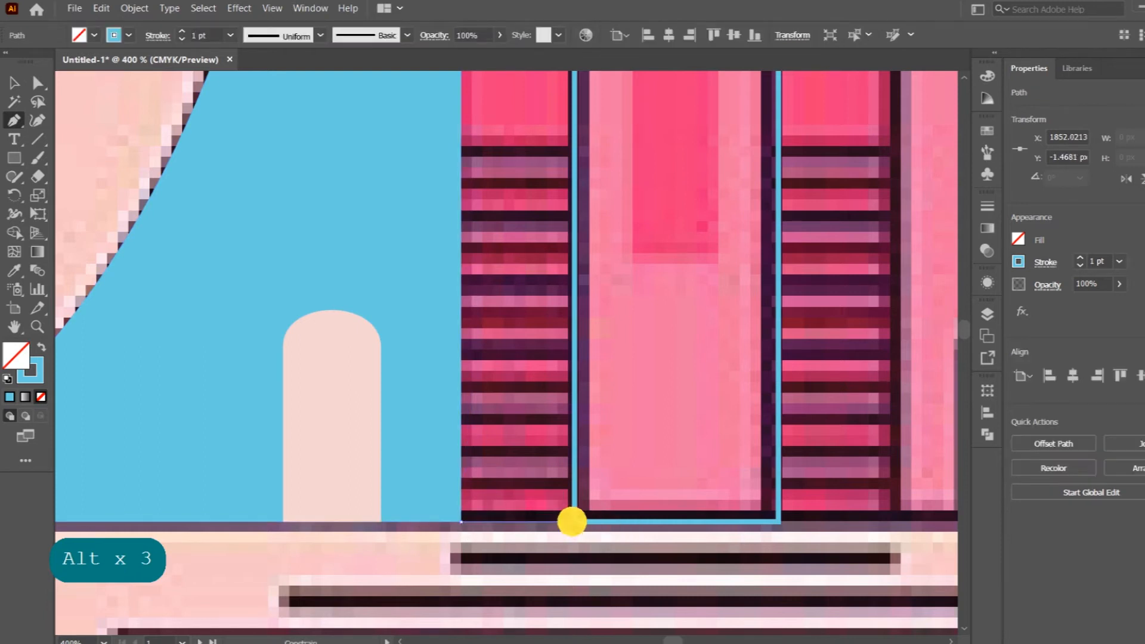
left_click_drag(569, 232, 579, 505)
left_click_drag(561, 192, 568, 388)
left_click_drag(571, 337, 567, 388)
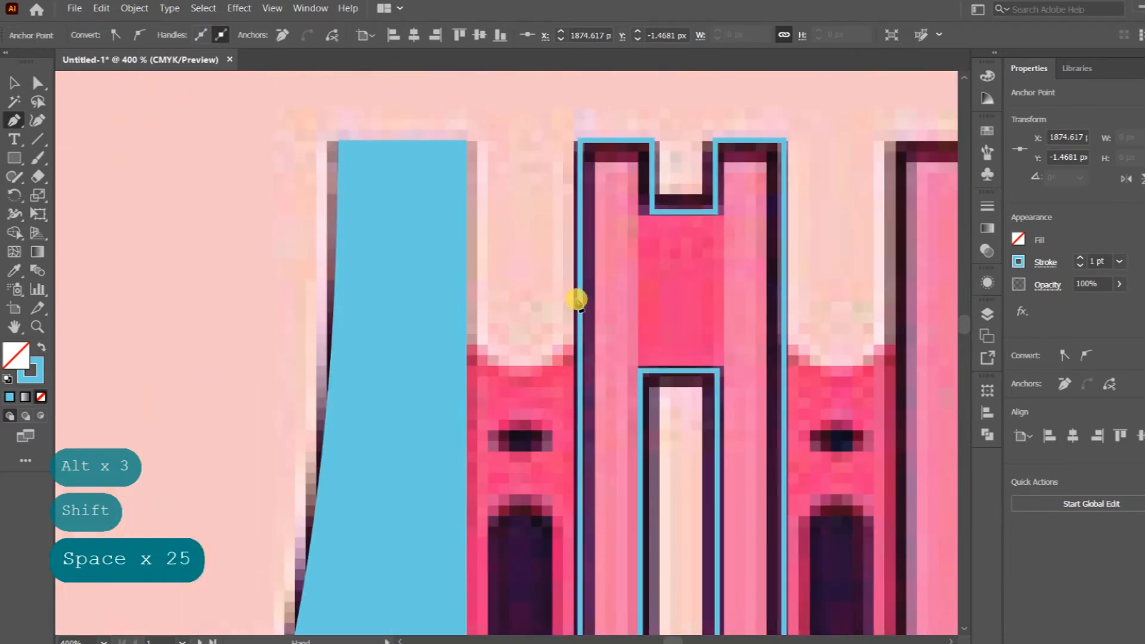
left_click(581, 349, "shift")
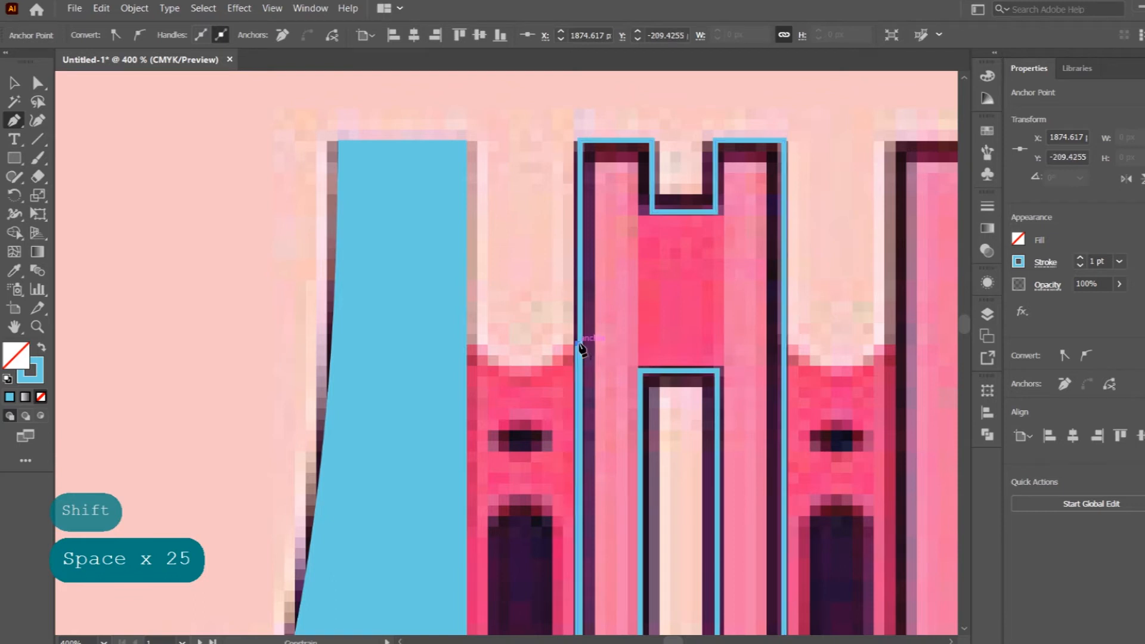
Step: Curve the path across the section's concave top to the left wing's edge using vertical handles
key("Return")
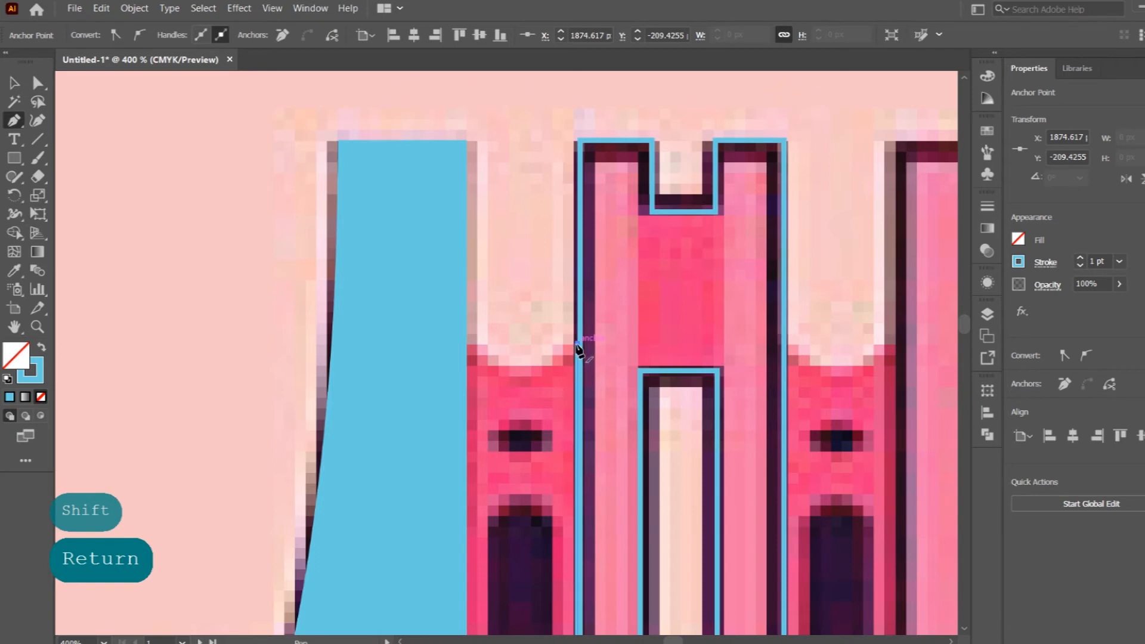
left_click_drag(576, 344, 554, 396)
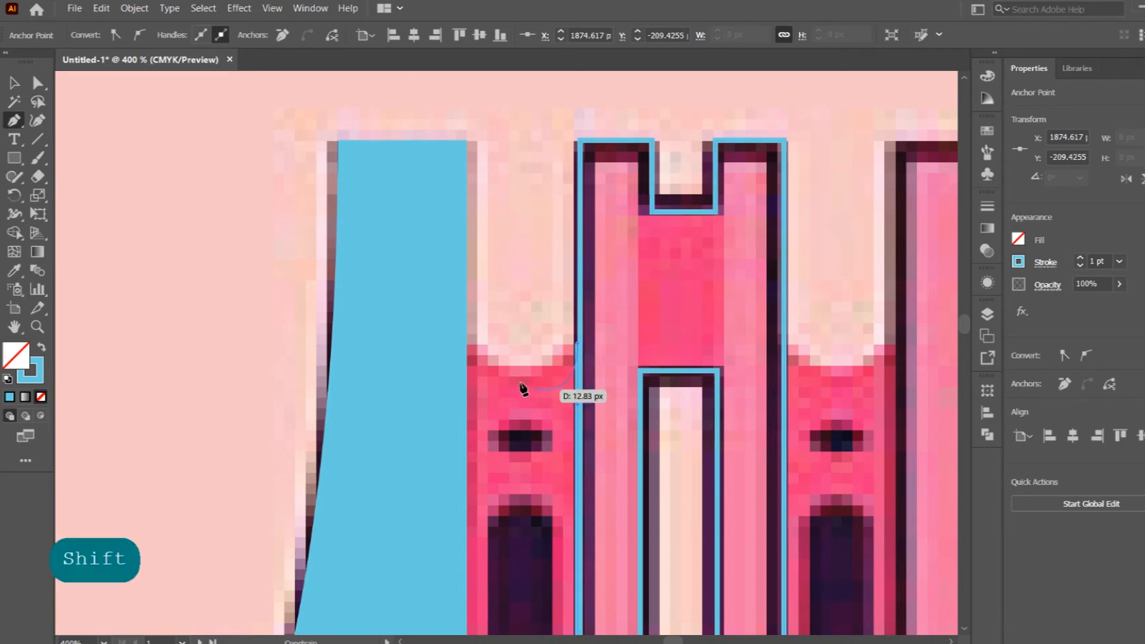
left_click(465, 346)
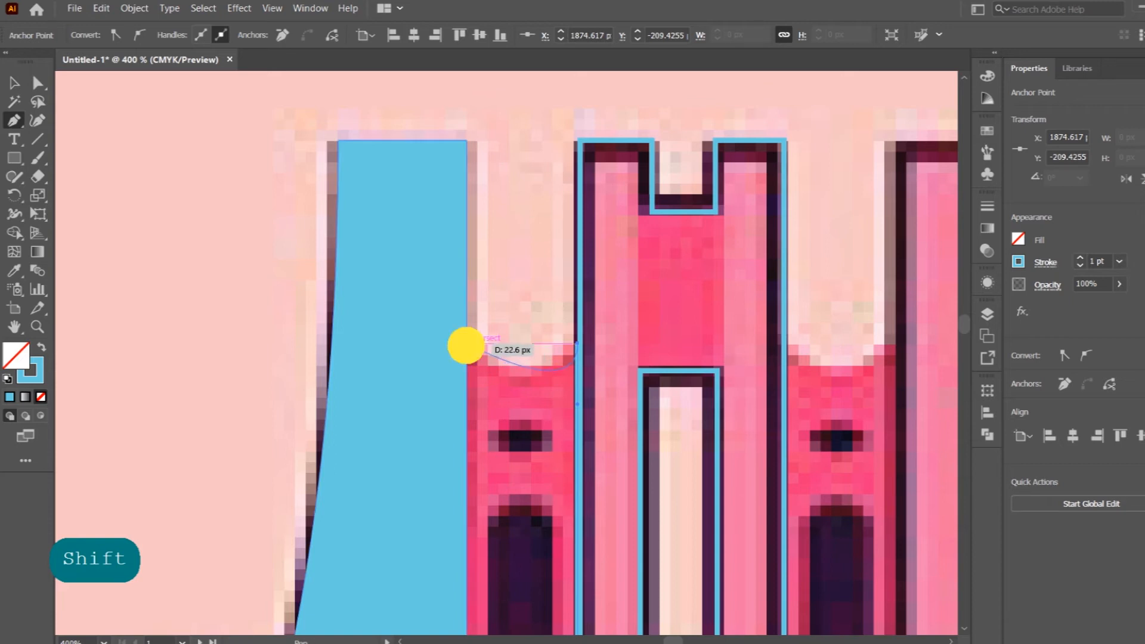
mouse_move(464, 345)
left_mouse_down()
mouse_move(468, 301)
mouse_move(471, 378)
mouse_move(467, 322)
left_mouse_up()
key("Return")
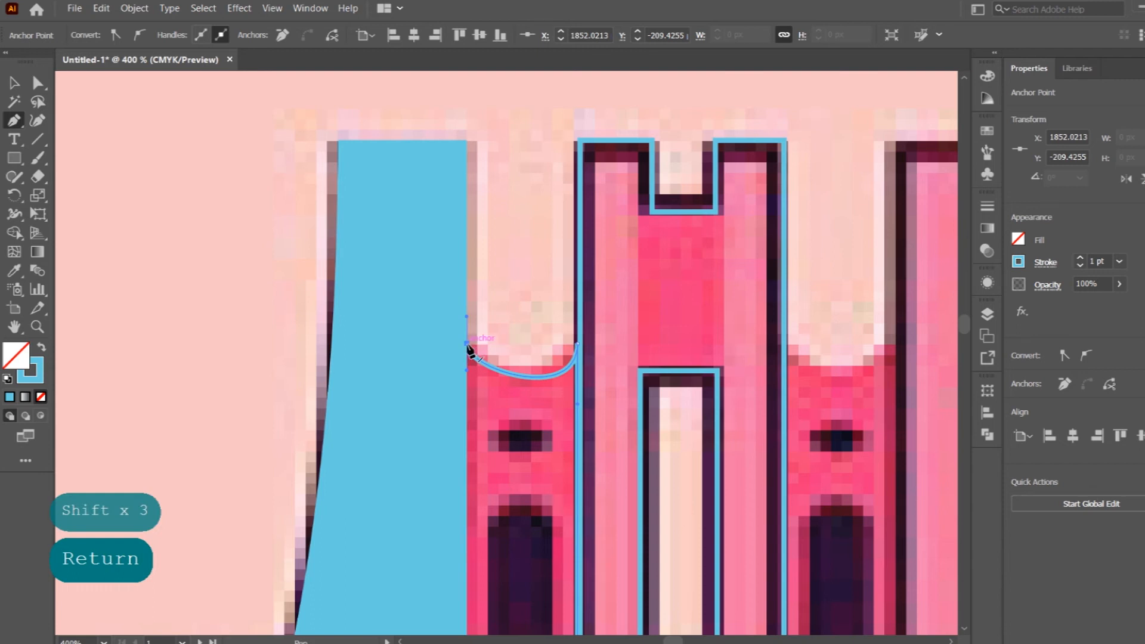
Step: Close the narrow section's path straight down the wing's edge at its starting anchor on the ground line
scroll(491, 524, "down", 3)
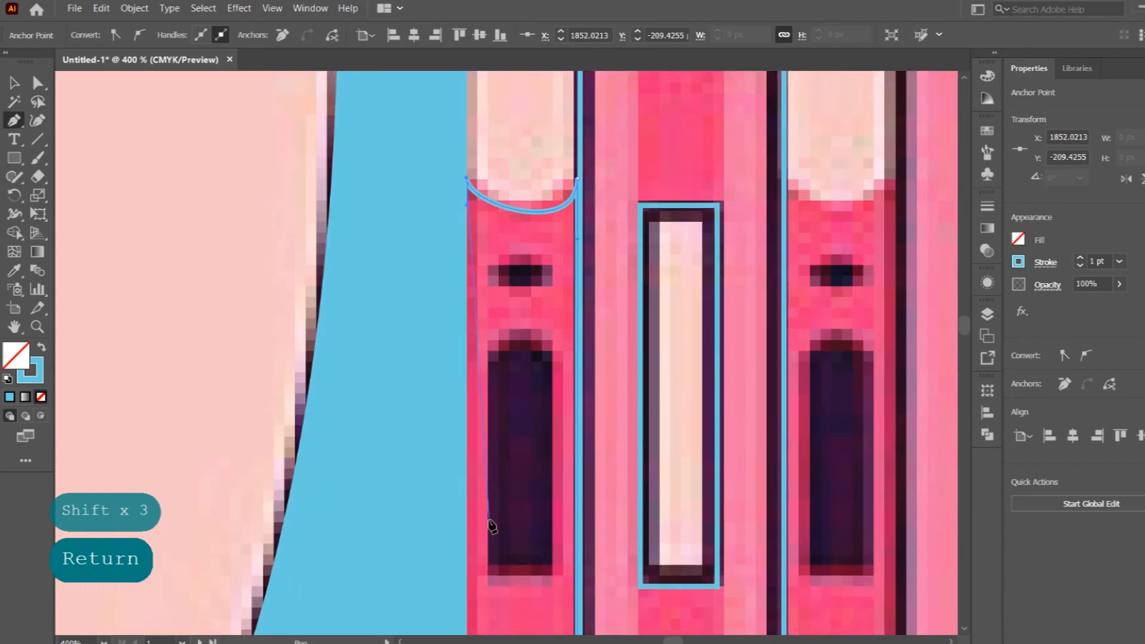
scroll(492, 527, "down", 12)
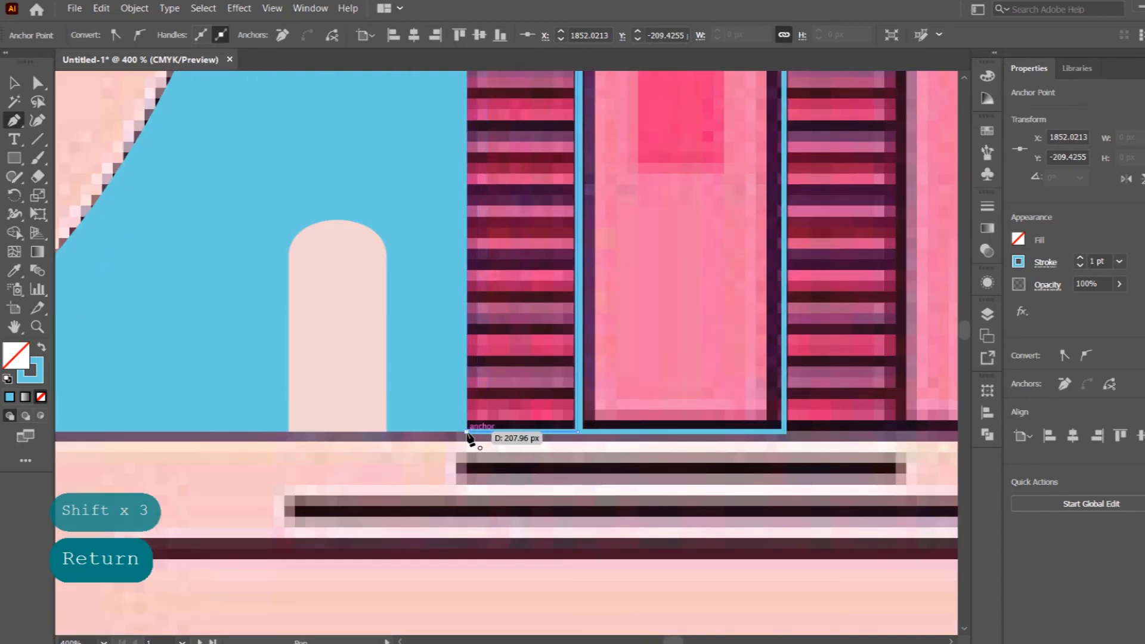
left_click(468, 433)
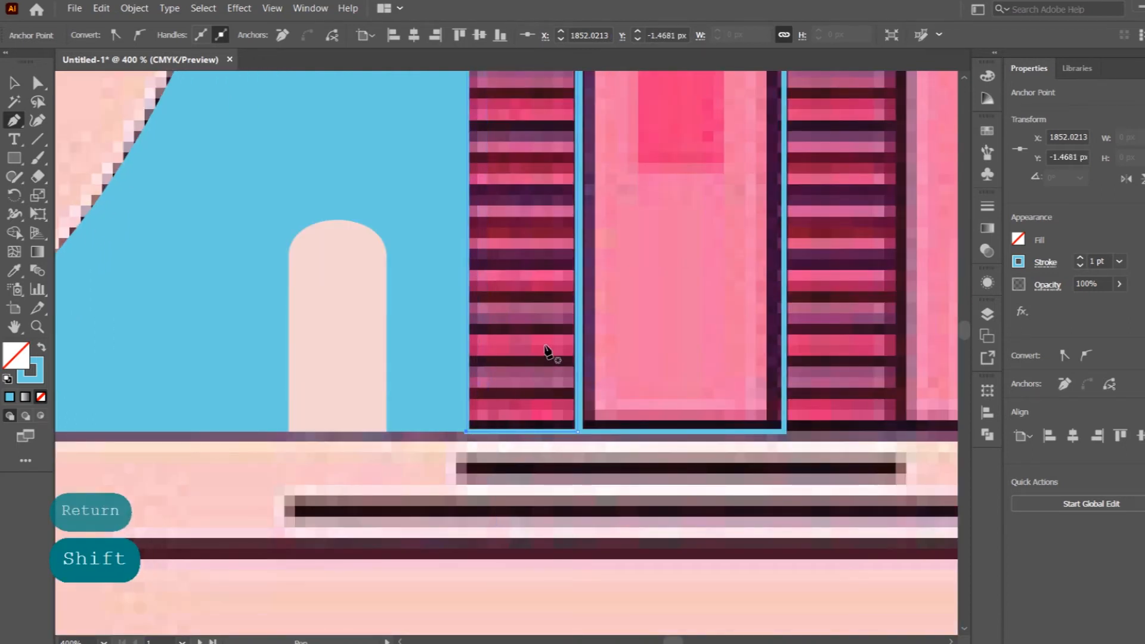
Step: Adjust both vertical handles of the narrow section's top edge so the dip is symmetrical and matches the reference
scroll(544, 355, "up", 1)
scroll(557, 356, "up", 10)
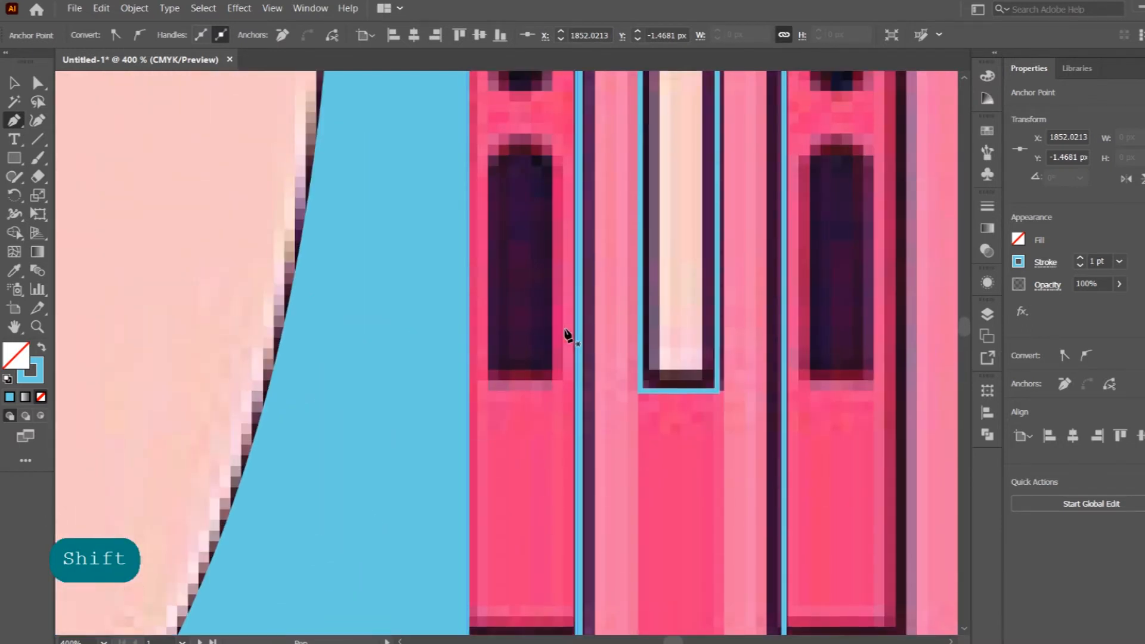
scroll(567, 335, "up", 3)
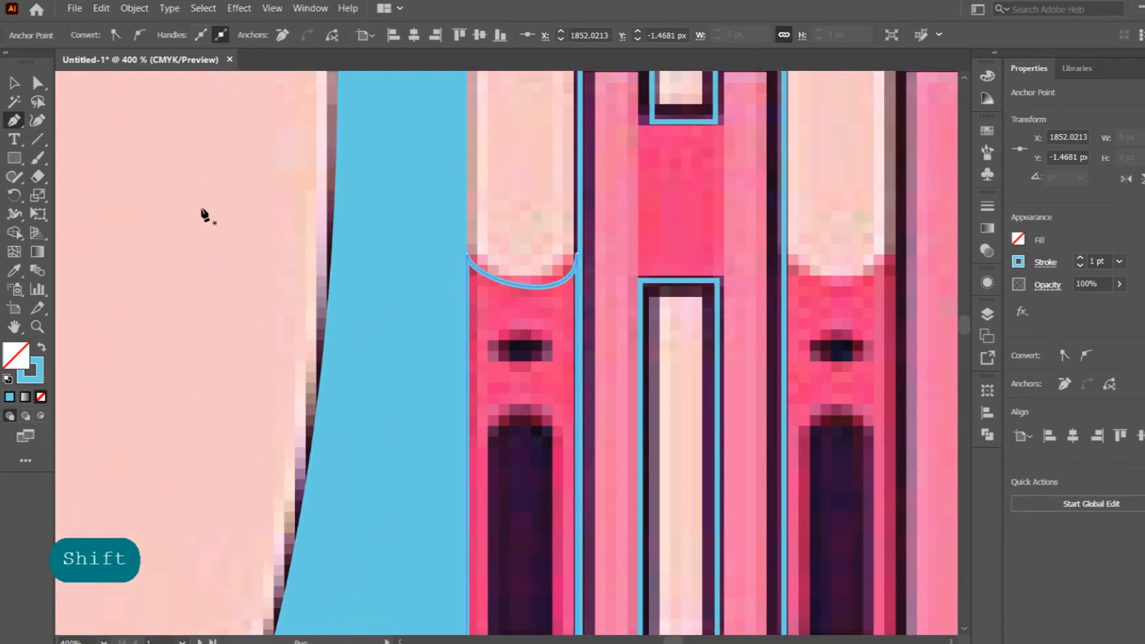
key("a")
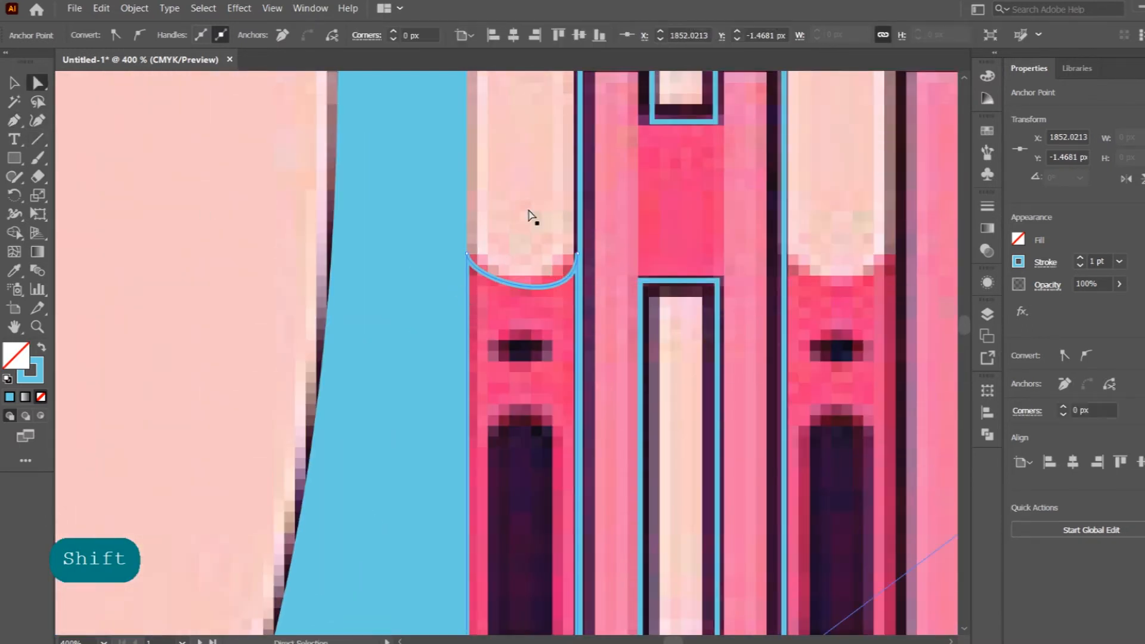
left_click(578, 255)
left_click_drag(578, 320, 549, 281)
left_click(468, 280, "shift")
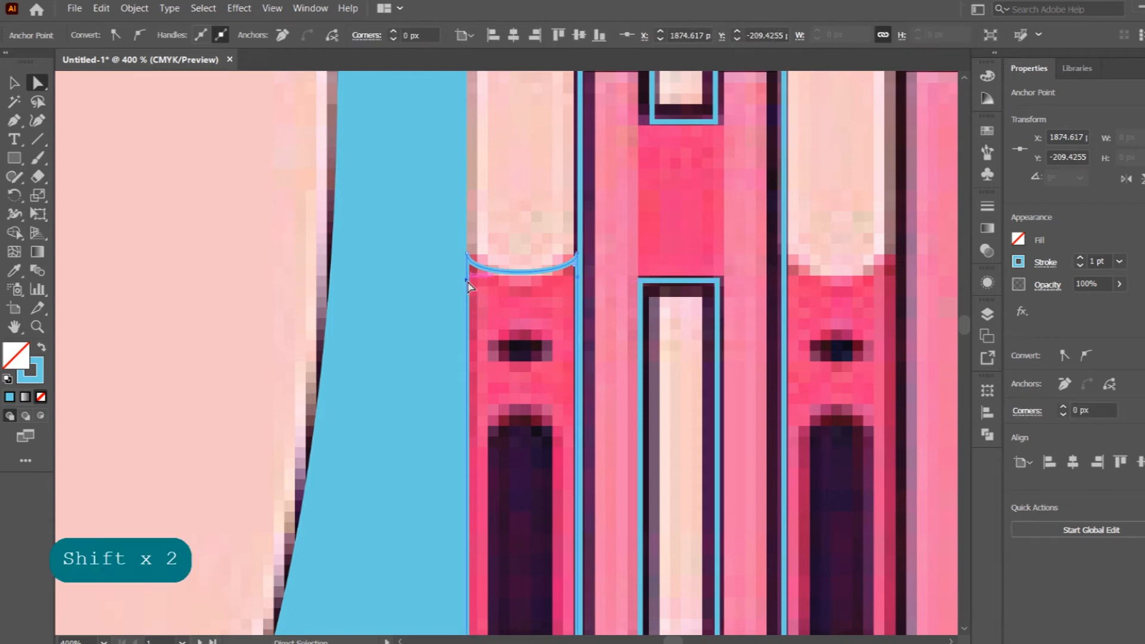
left_click_drag(468, 286, 580, 297)
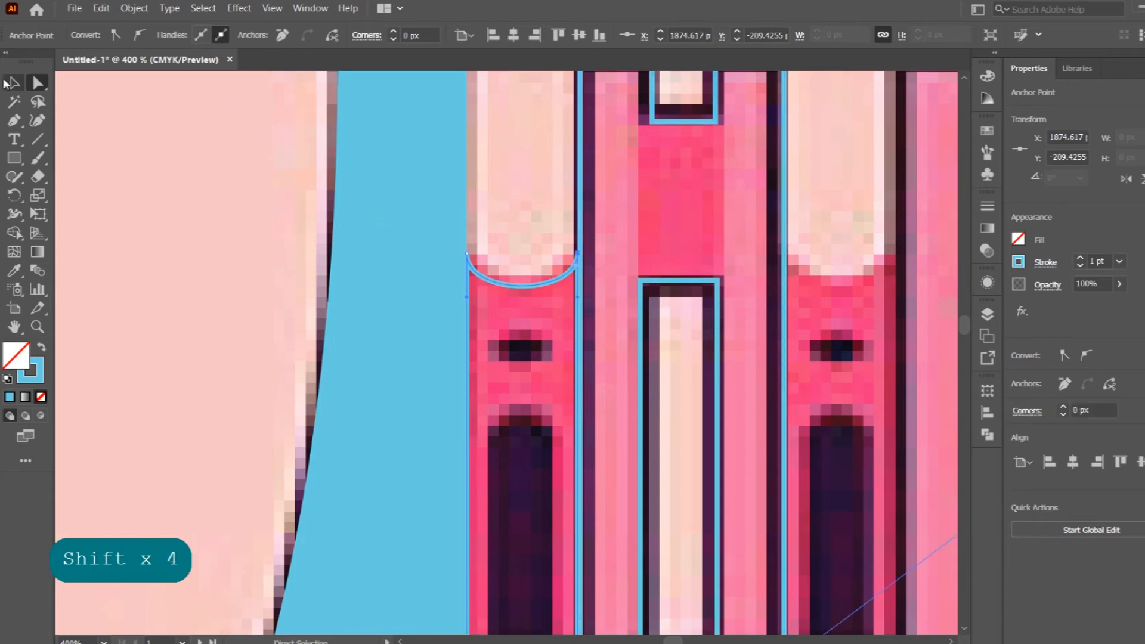
left_click(15, 83)
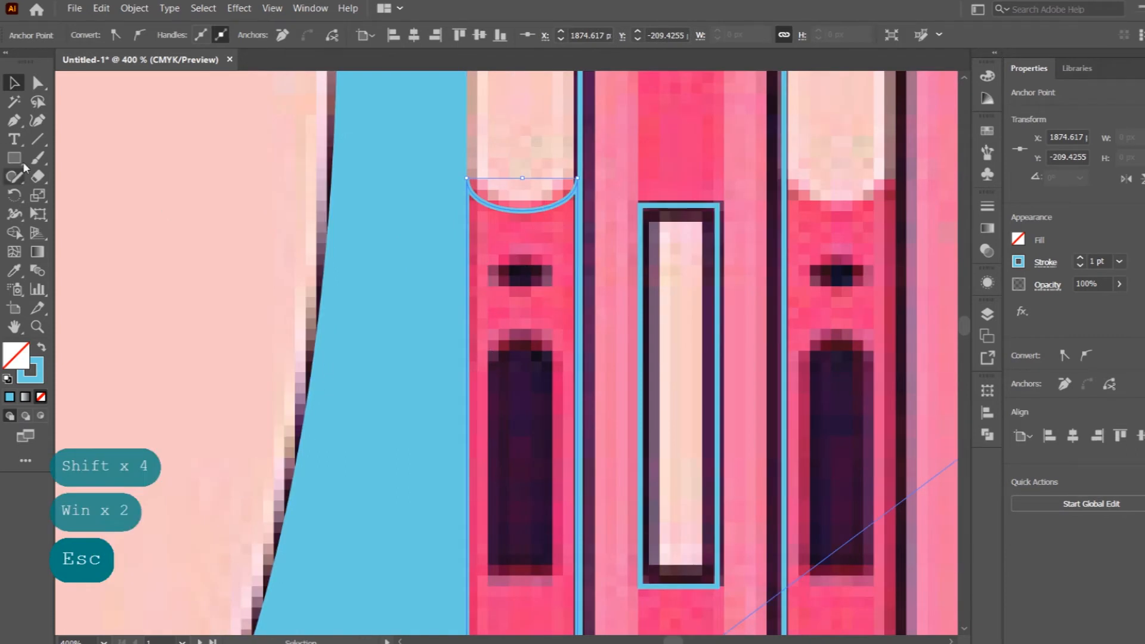
Step: Trace the small dark slot above the narrow section's arched window as a closed rectangle with the Pen tool
left_click(15, 121)
left_click(488, 263)
left_click(488, 286)
left_click(553, 287)
left_click(553, 262)
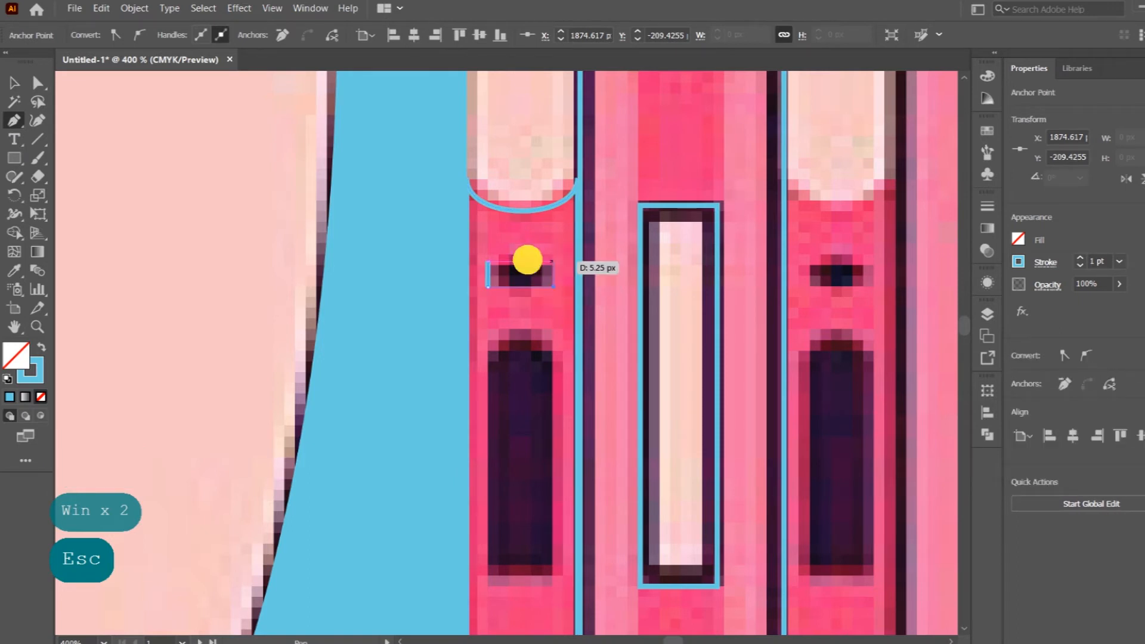
left_click(489, 262)
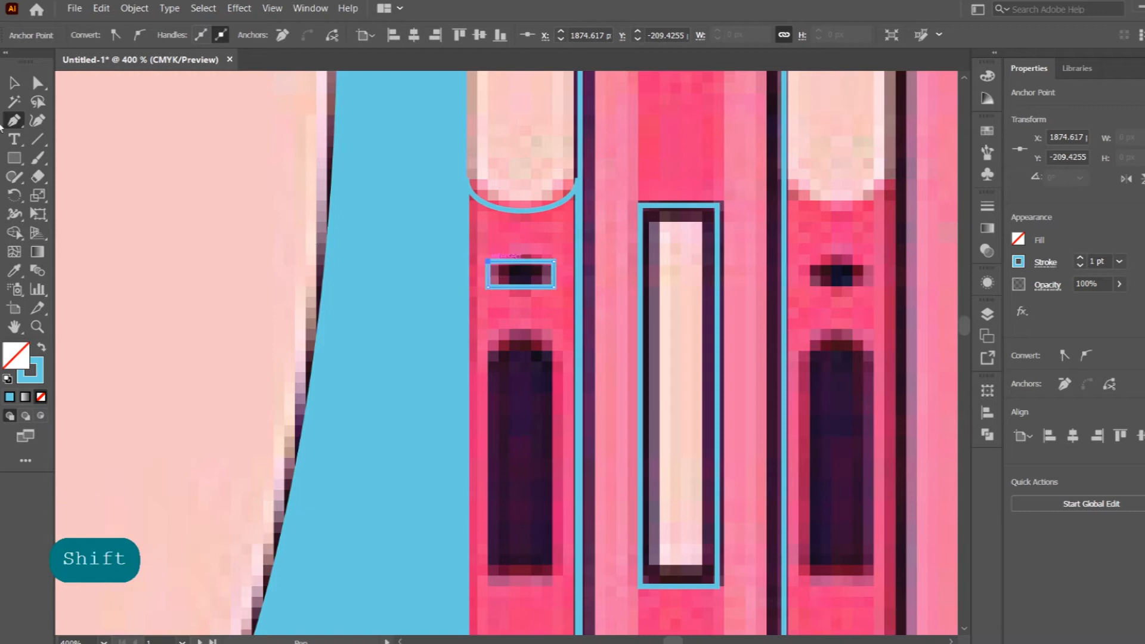
Step: Trace the straight sides and base of the narrow section's dark arched window with the Pen tool, leaving the top open
scroll(529, 396, "down", 3)
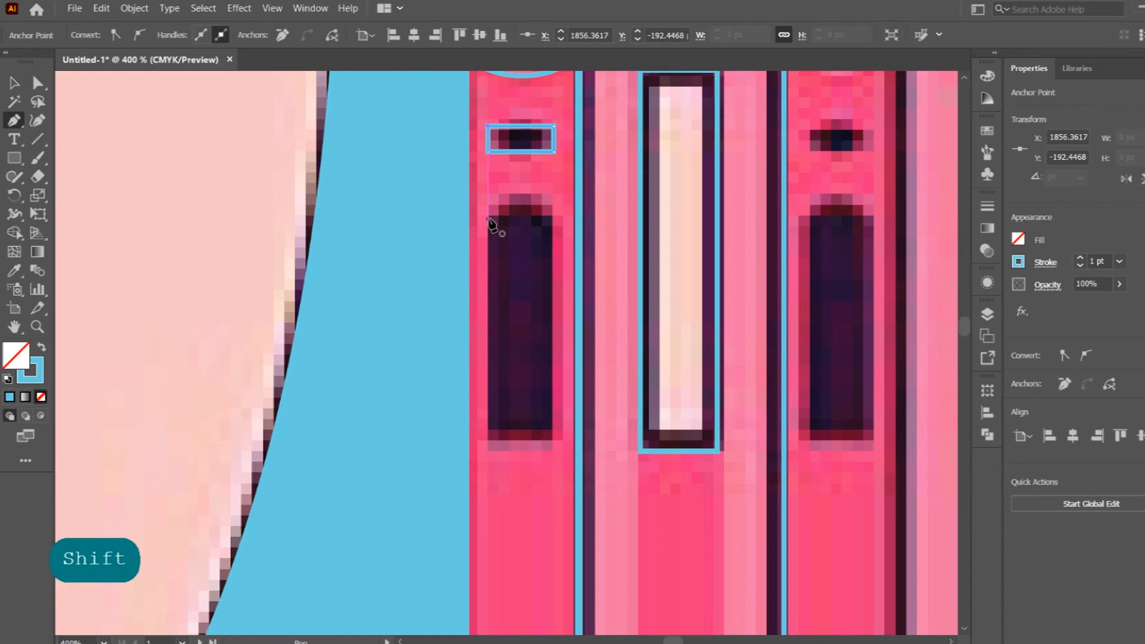
left_click(489, 219, "shift")
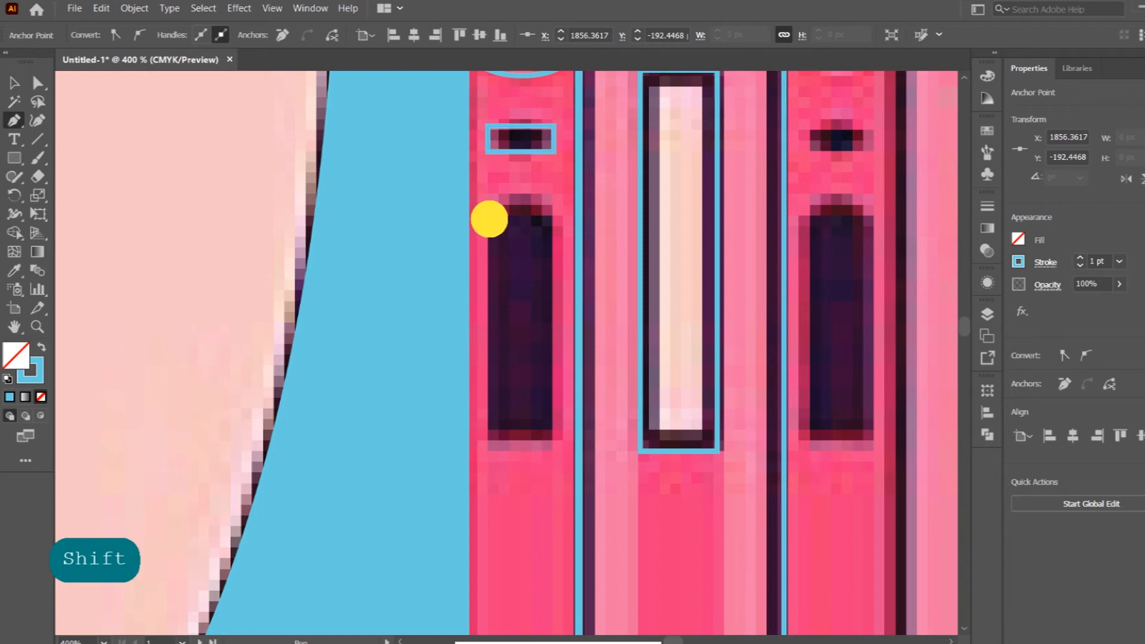
left_click(489, 441)
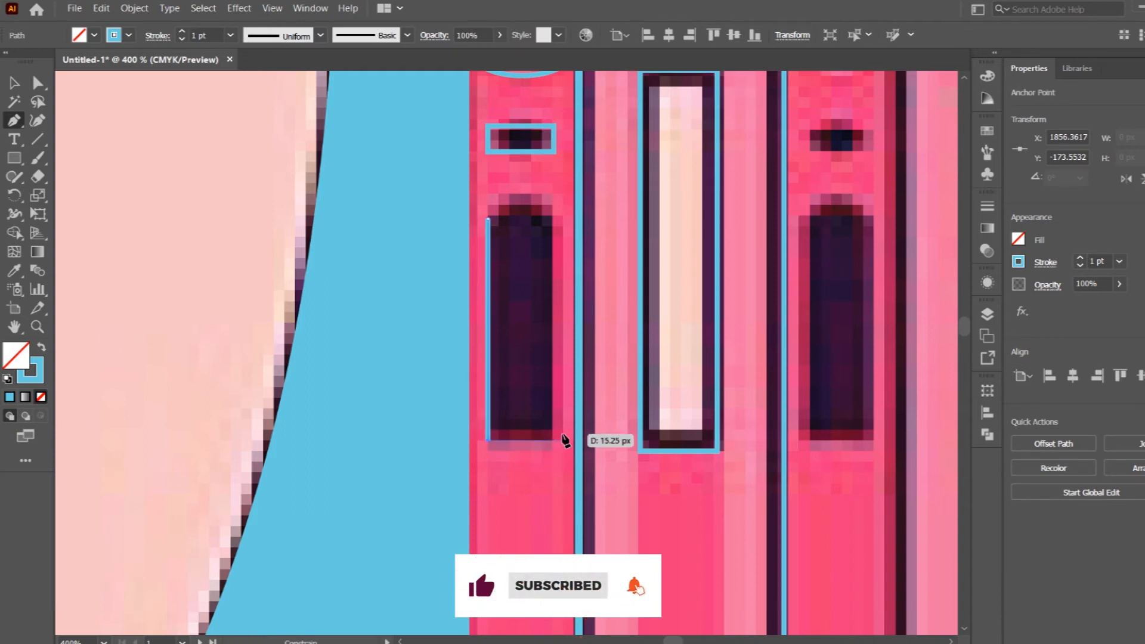
left_click(553, 442)
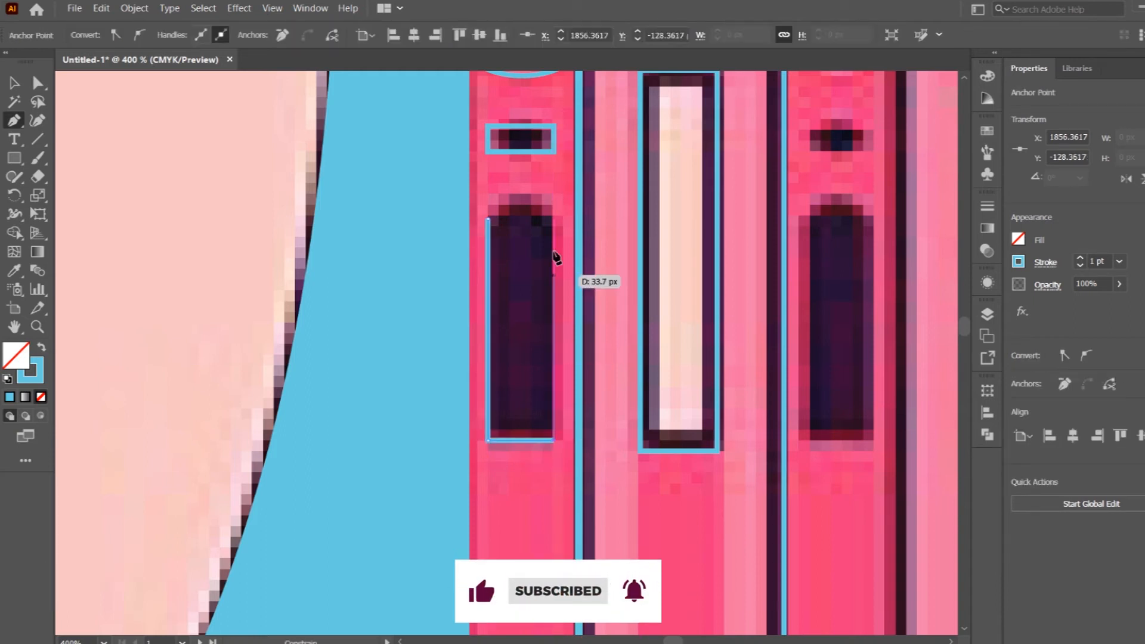
left_click(554, 221, "shift")
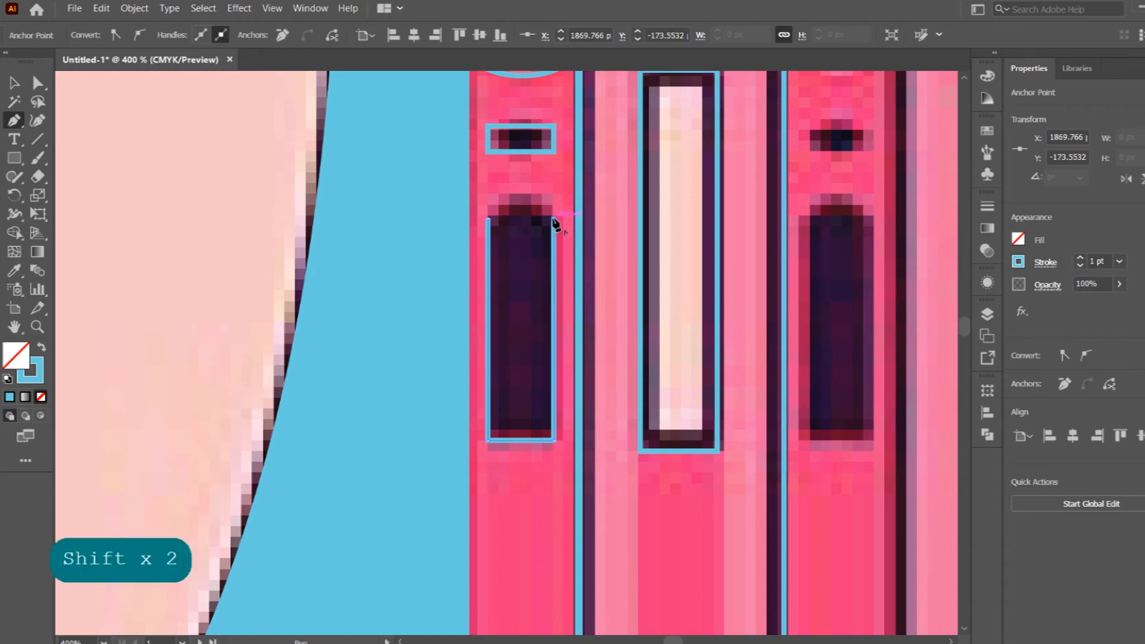
key("Return")
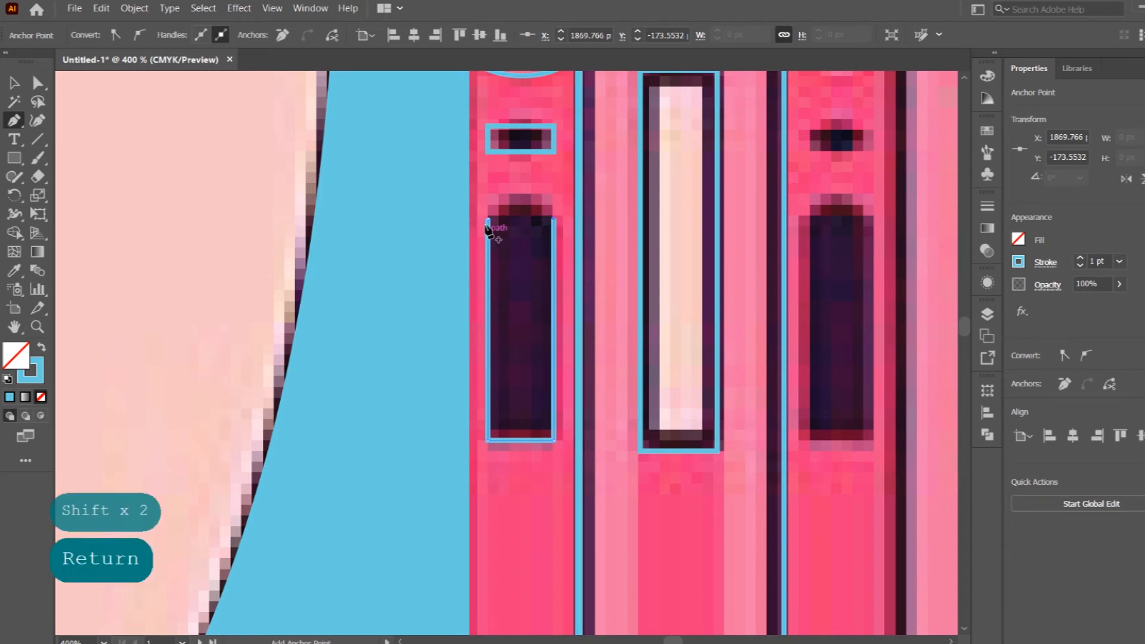
Step: Close the arched window's path across its top with a rounded curve, using vertical handles at both upper anchors
scroll(491, 225, "up", 3)
key("space")
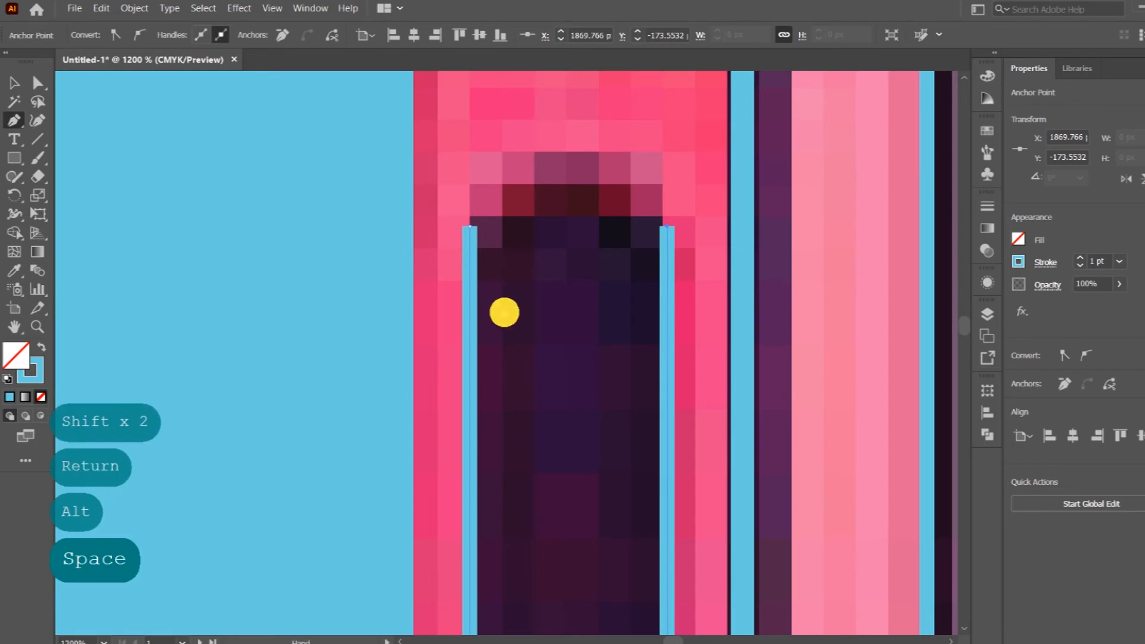
scroll(507, 310, "up", 2)
scroll(487, 316, "down", 3)
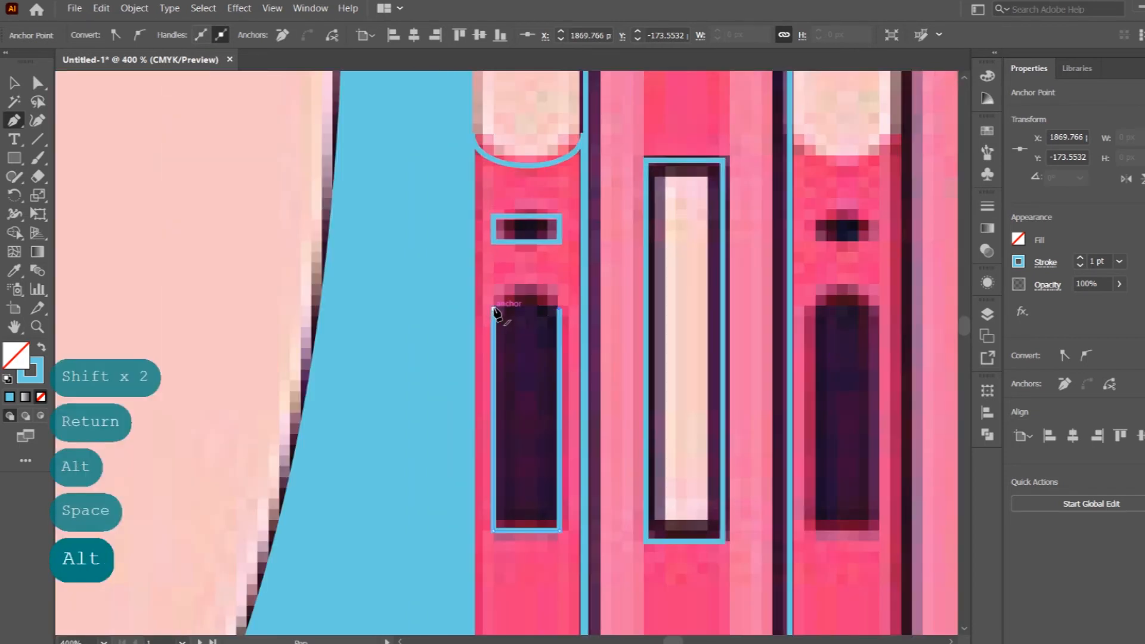
left_click(494, 309)
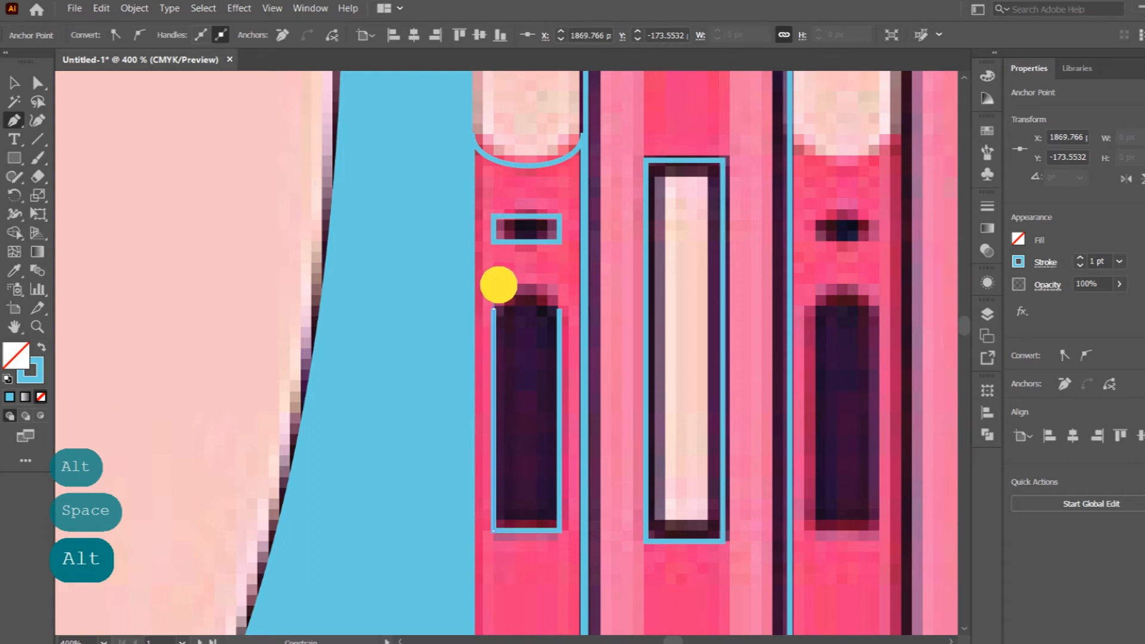
left_click_drag(498, 285, 499, 285)
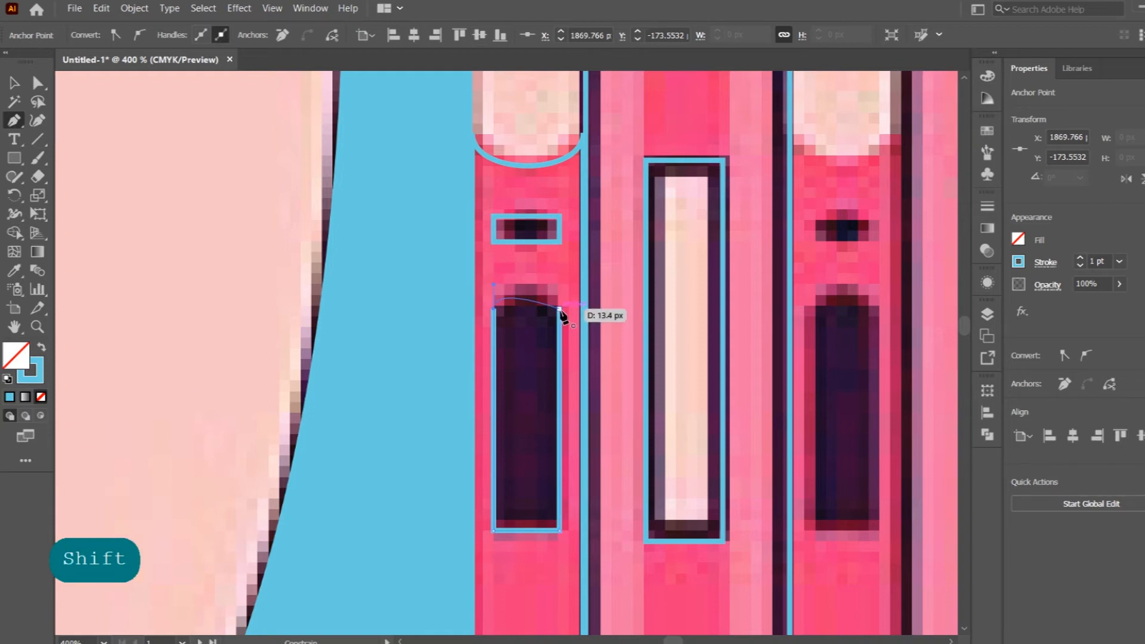
left_click(559, 310)
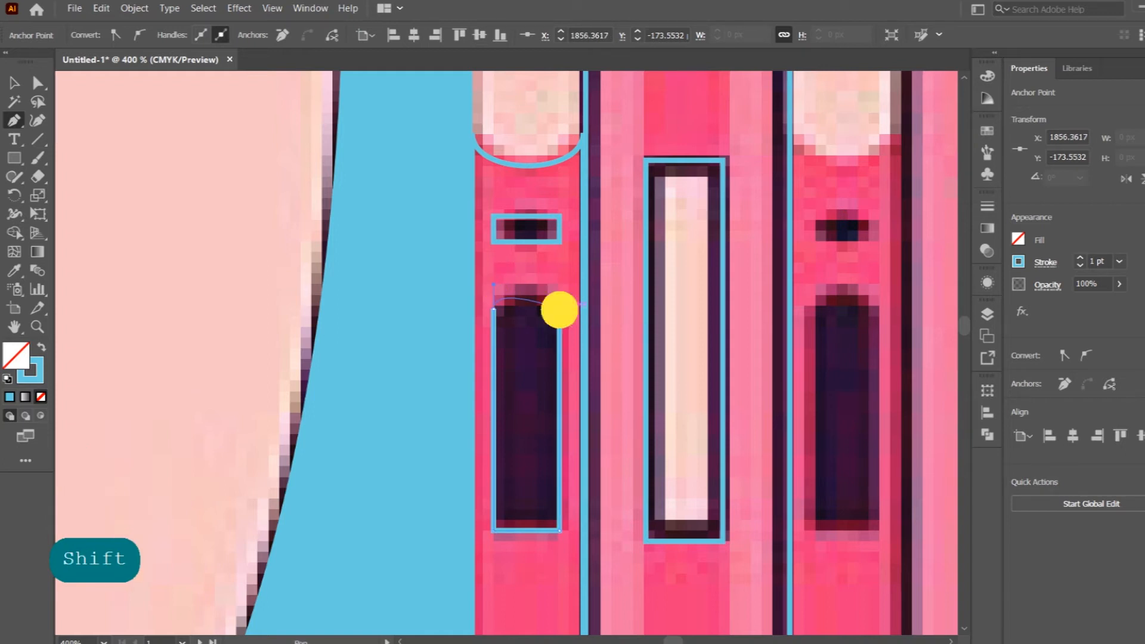
left_click_drag(559, 309, 561, 335)
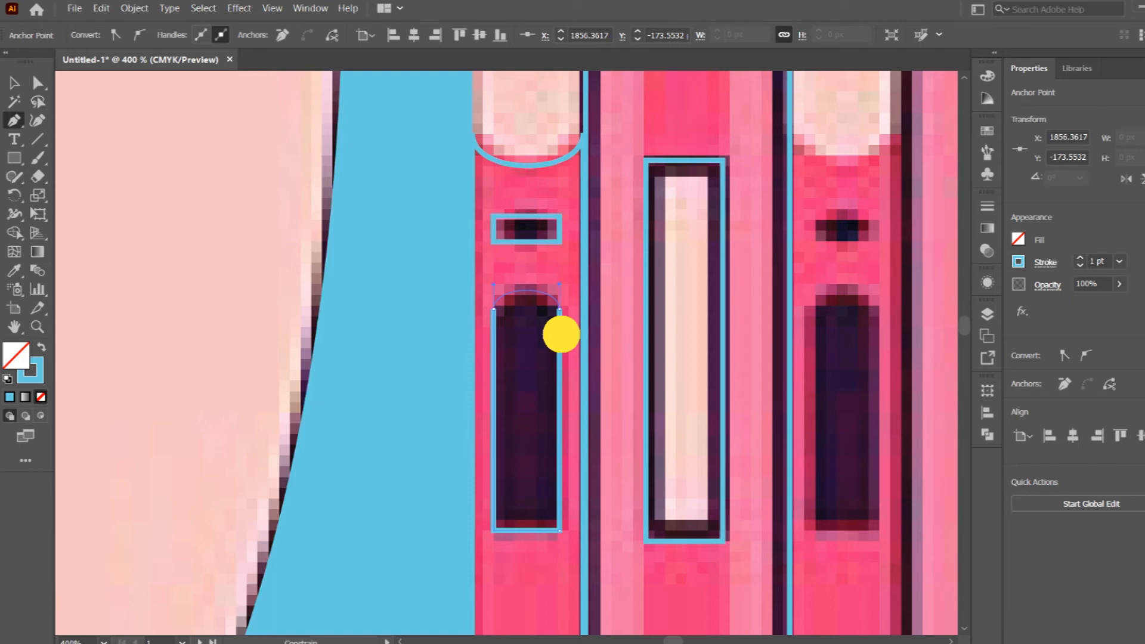
left_click_drag(561, 335, 560, 334)
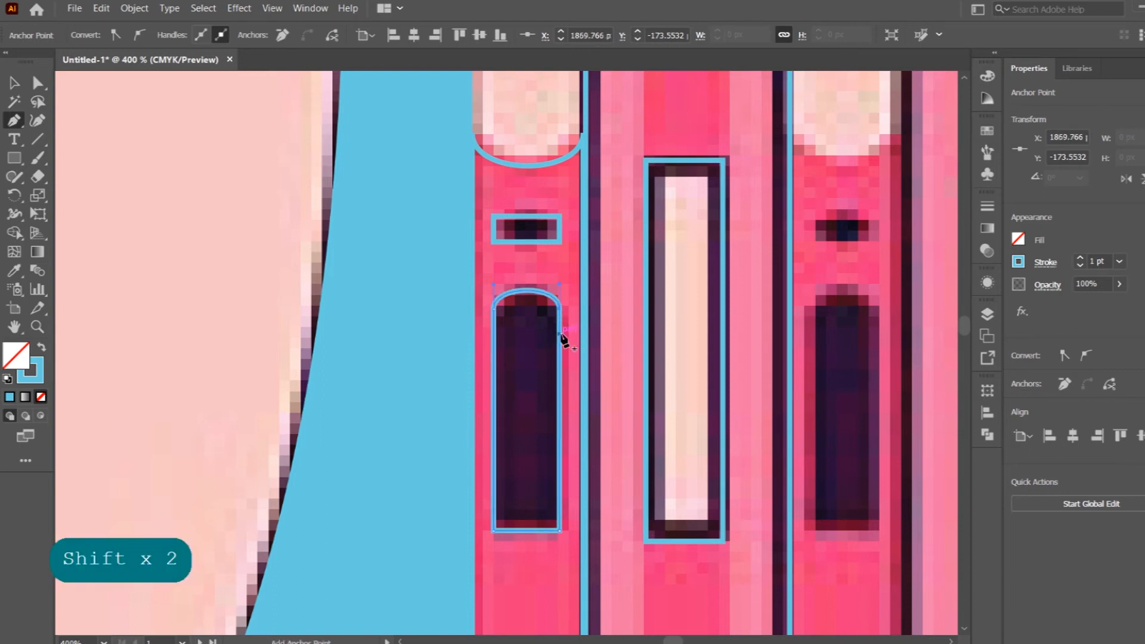
left_click(15, 83)
left_click(531, 349)
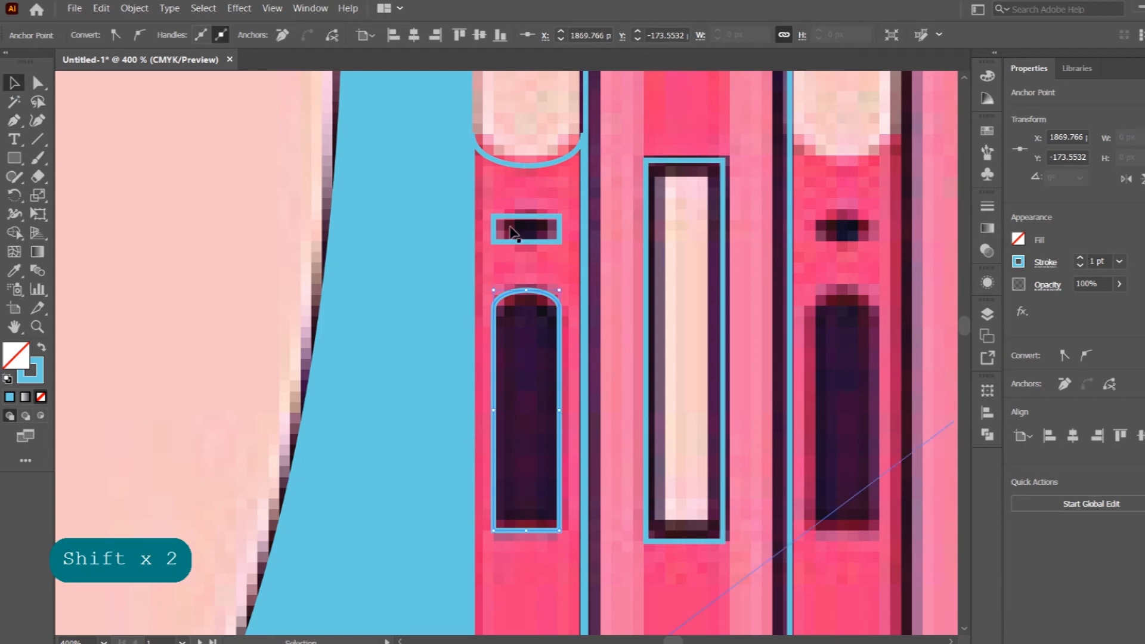
Step: Trace the uppermost stripe at the narrow section's base as a thin closed rectangle and swap its blue stroke to the fill
scroll(521, 382, "down", 5)
key("space")
left_click_drag(541, 365, 536, 256)
scroll(536, 340, "up", 3)
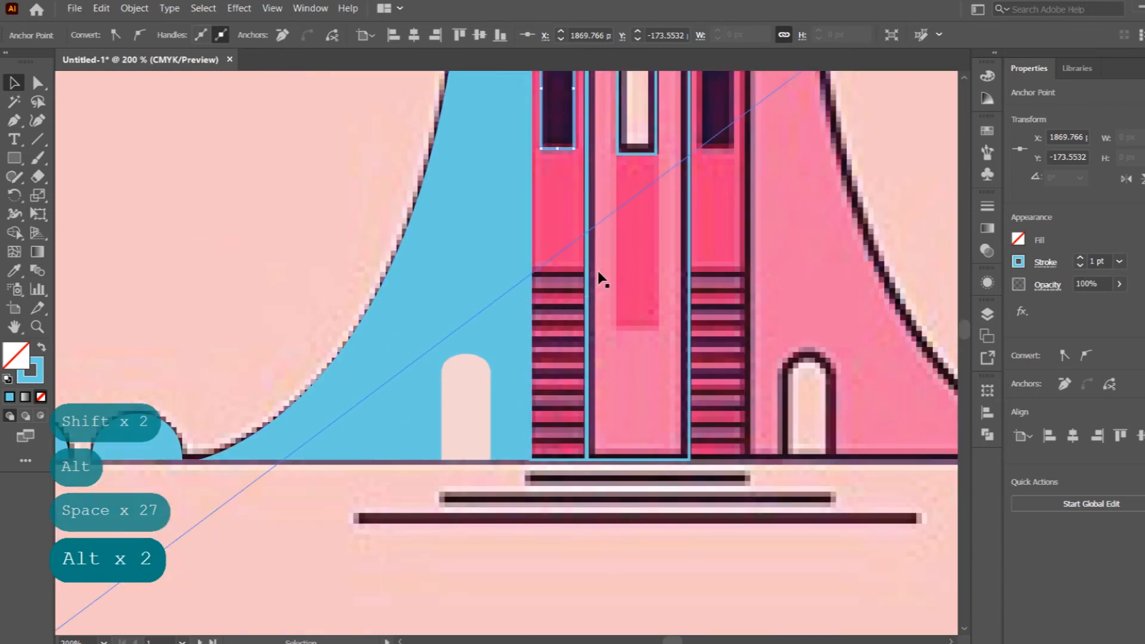
left_click(13, 120)
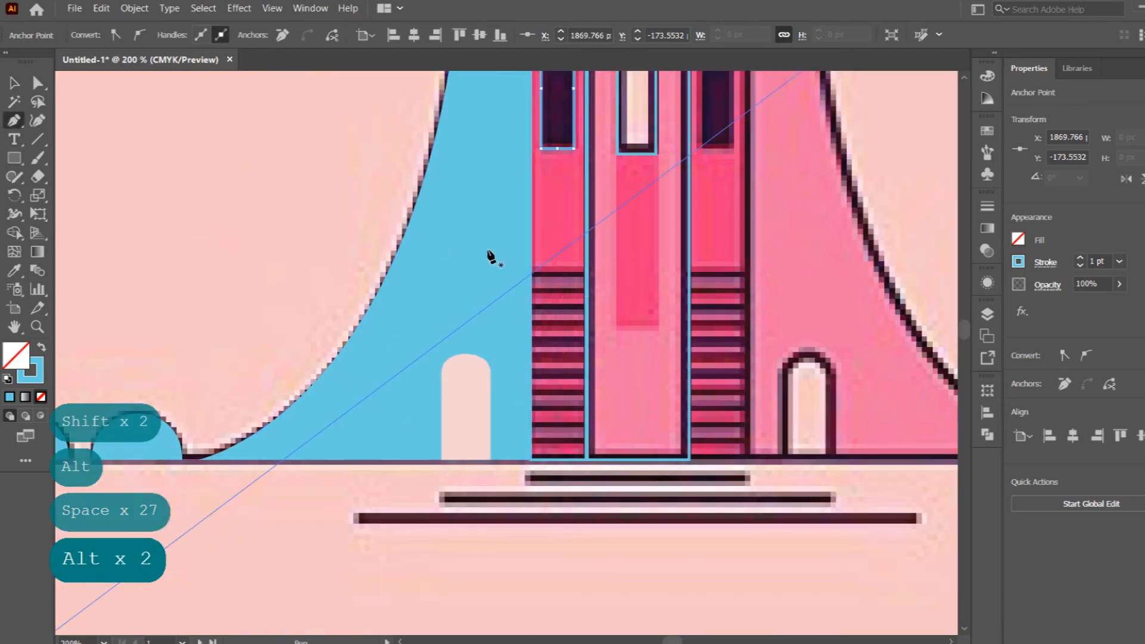
left_click(532, 266)
left_click(586, 266)
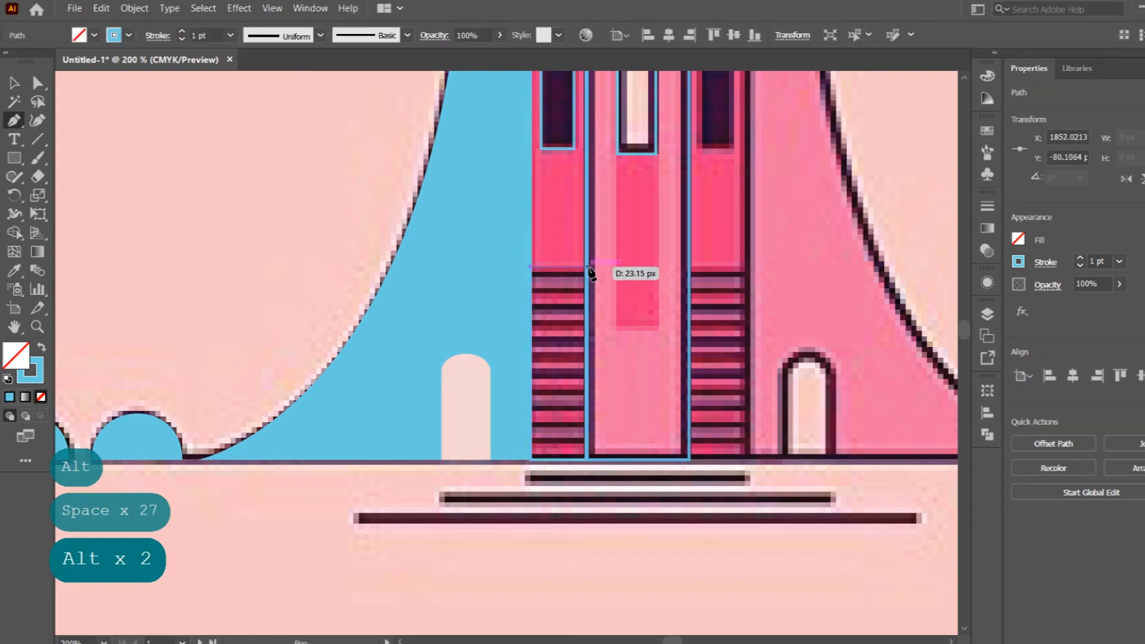
left_click(587, 269)
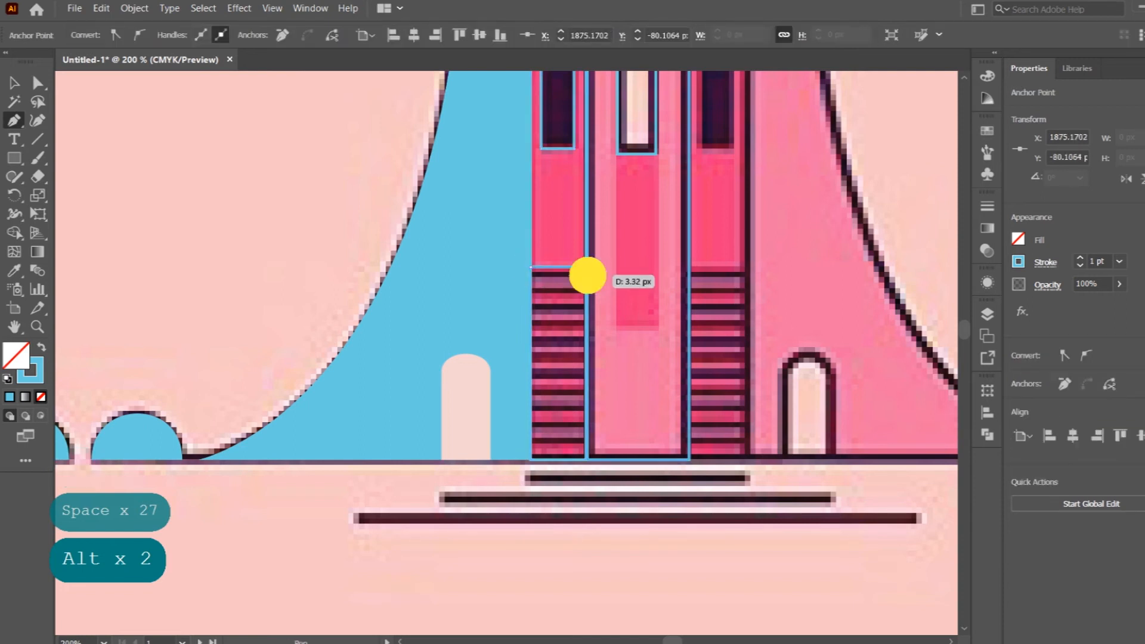
left_click(529, 267)
key("shift")
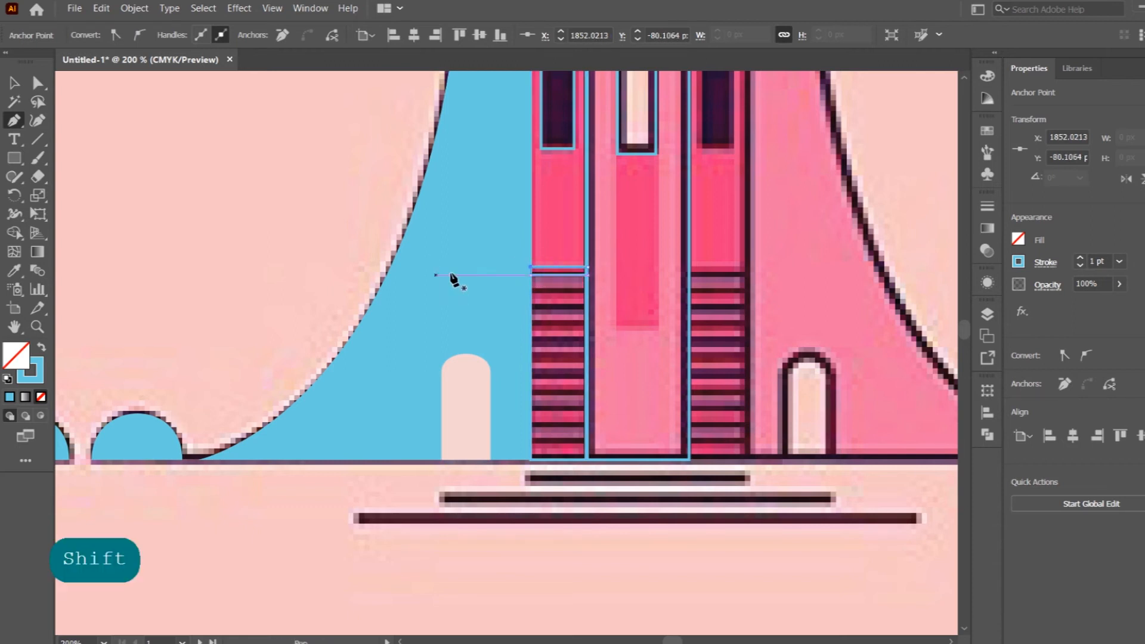
left_click(41, 350)
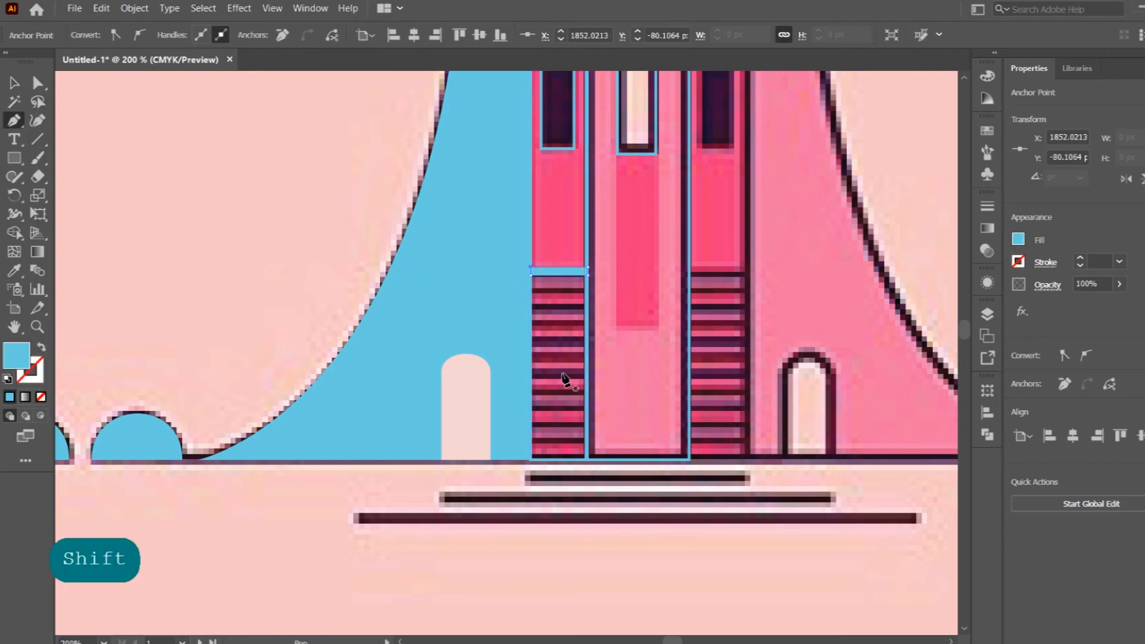
Step: Duplicate the blue stripe straight down, leaving a thin gap below the original
left_click(16, 82)
scroll(565, 372, "up", 1)
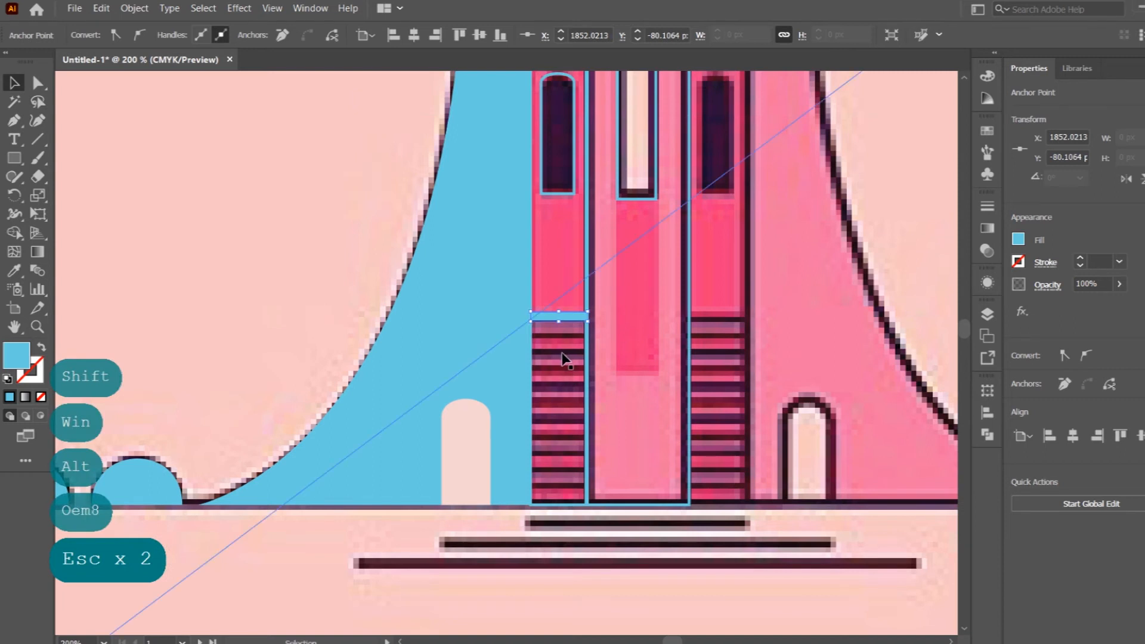
scroll(562, 355, "up", 1)
scroll(562, 355, "up", 1)
scroll(590, 338, "down", 1)
left_click_drag(574, 341, 532, 211)
left_click_drag(544, 153, 554, 176)
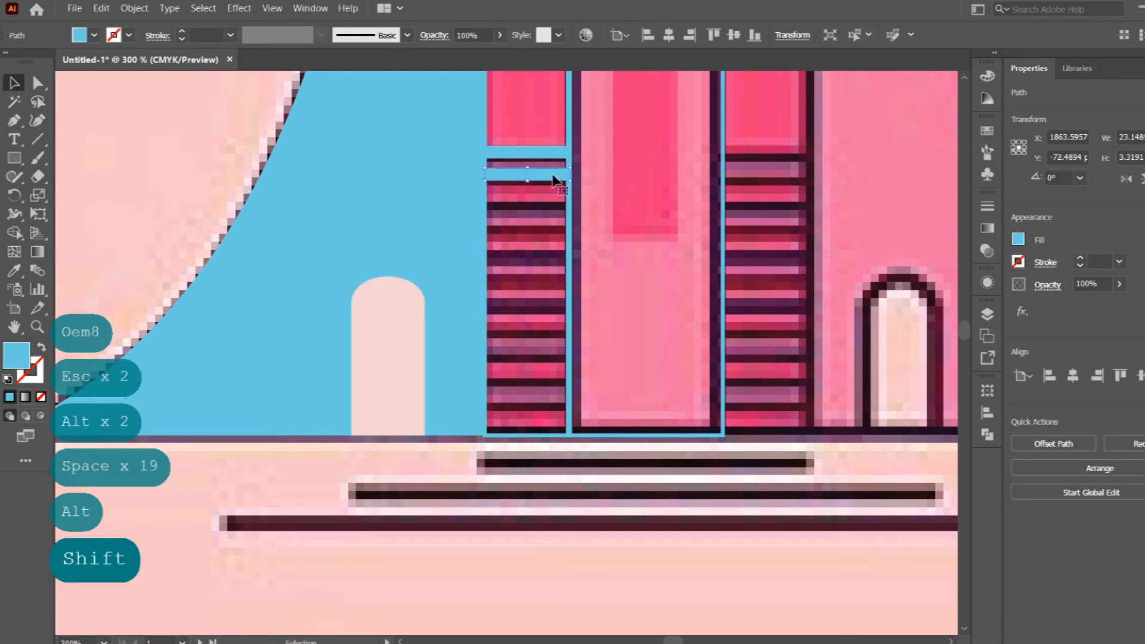
Step: Repeat the stripe duplication 11 times to fill the narrow section's base down to the ground line
key("ctrl+d")
key("ctrl+d")
key("ctrl+d")
key("ctrl+d")
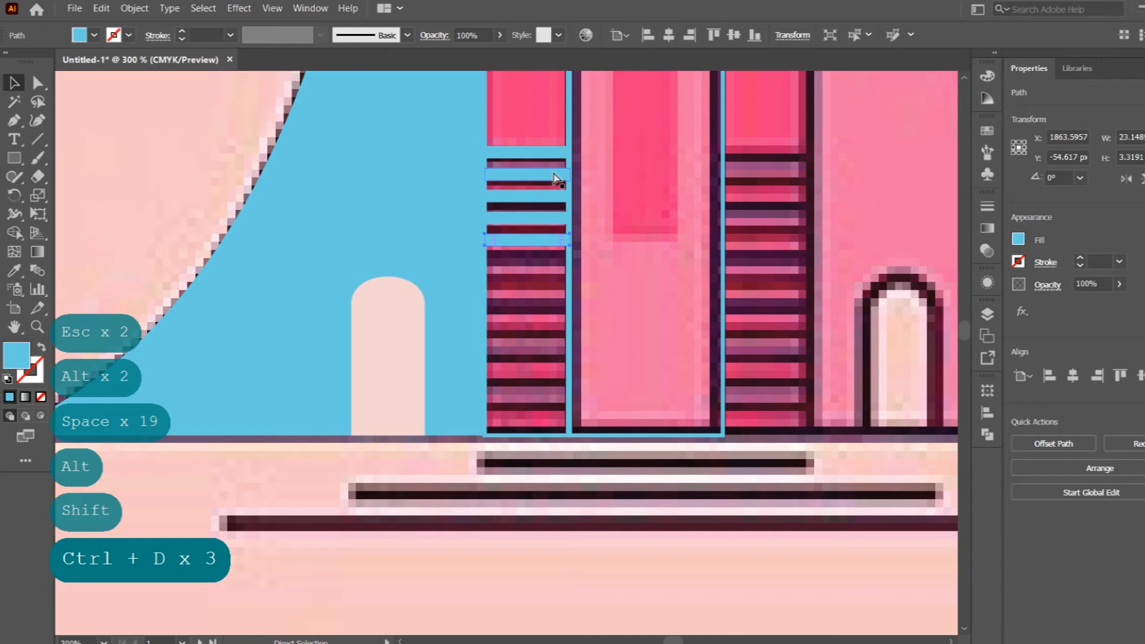
key("ctrl+d")
key("ctrl+d")
key("ctrl+d")
key("ctrl+d")
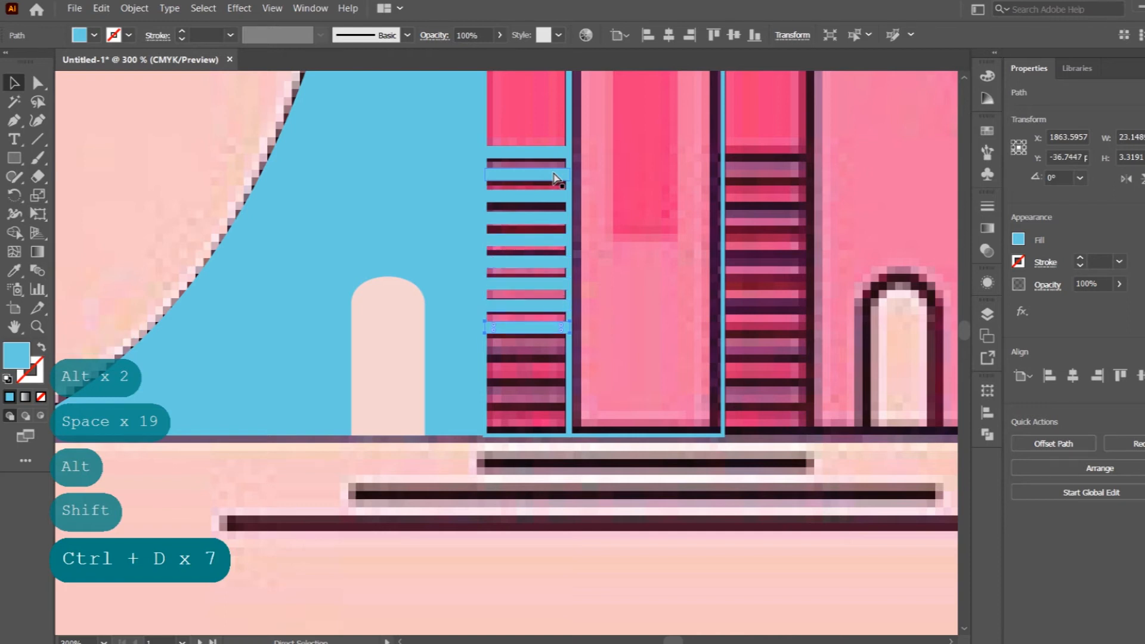
key("ctrl+d")
key("ctrl+d")
key("ctrl+d")
key("ctrl+d")
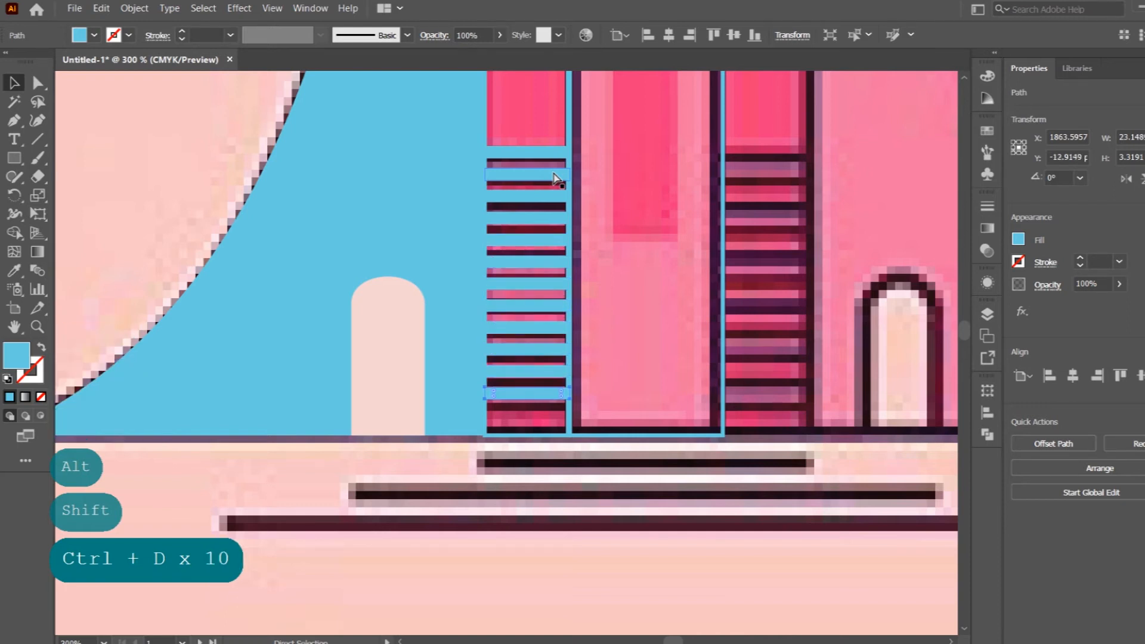
Step: Select all the blue stripes and duplicate them horizontally onto the base of the matching narrow section beside the right wing
left_click(536, 150)
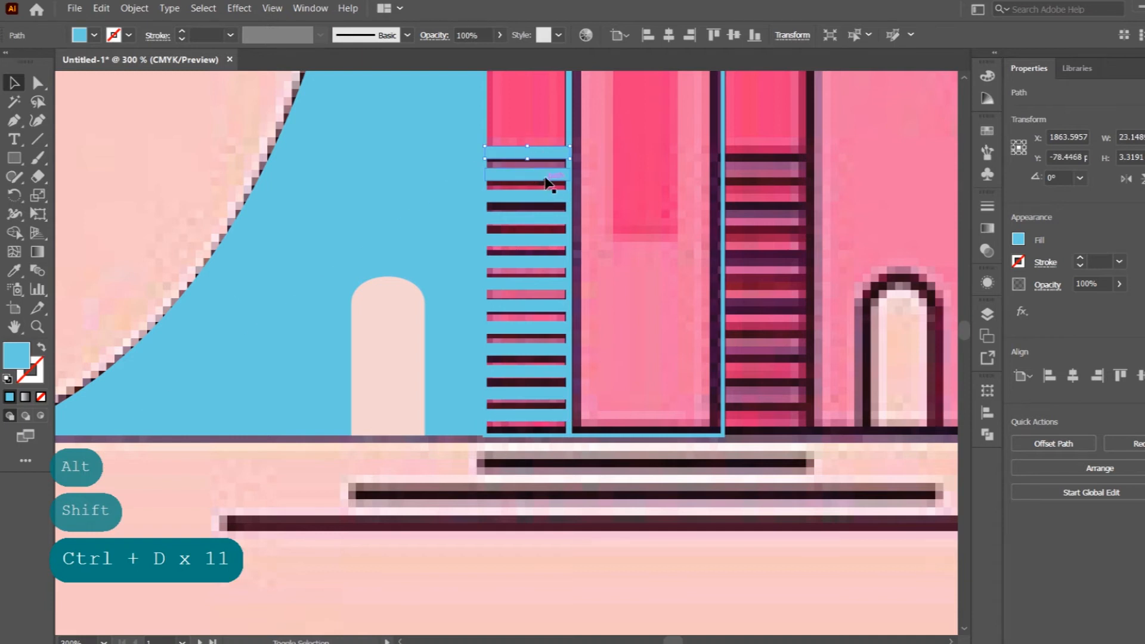
left_click(545, 176, "shift")
left_click(545, 200, "shift")
left_click(545, 219, "shift")
left_click(545, 242, "shift")
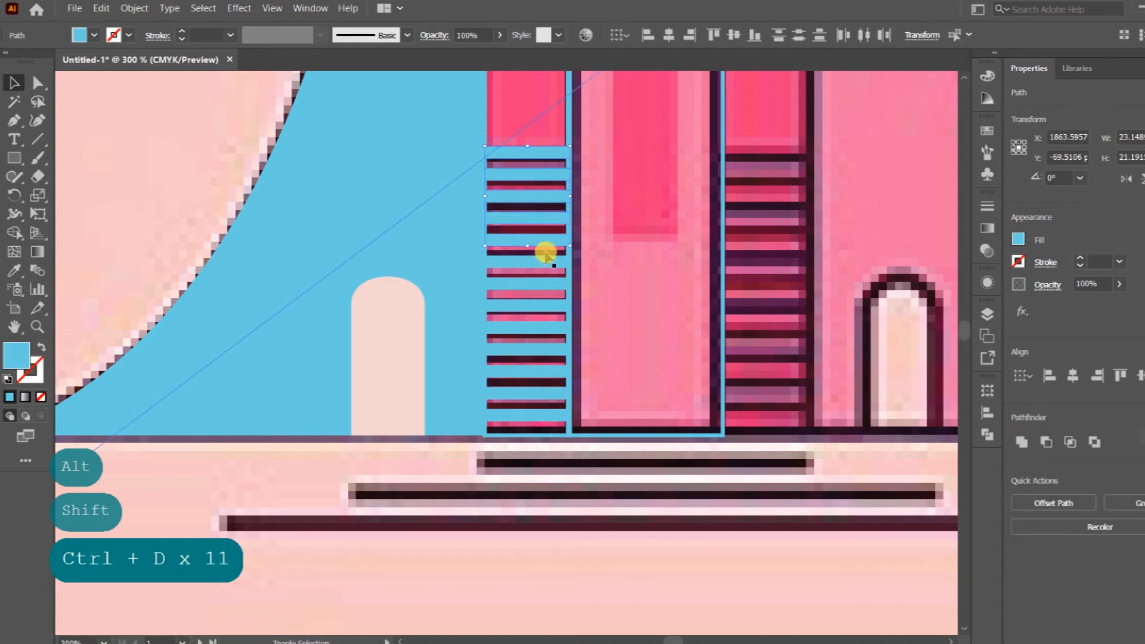
left_click(545, 264, "shift")
left_click(545, 284, "shift")
left_click(545, 306, "shift")
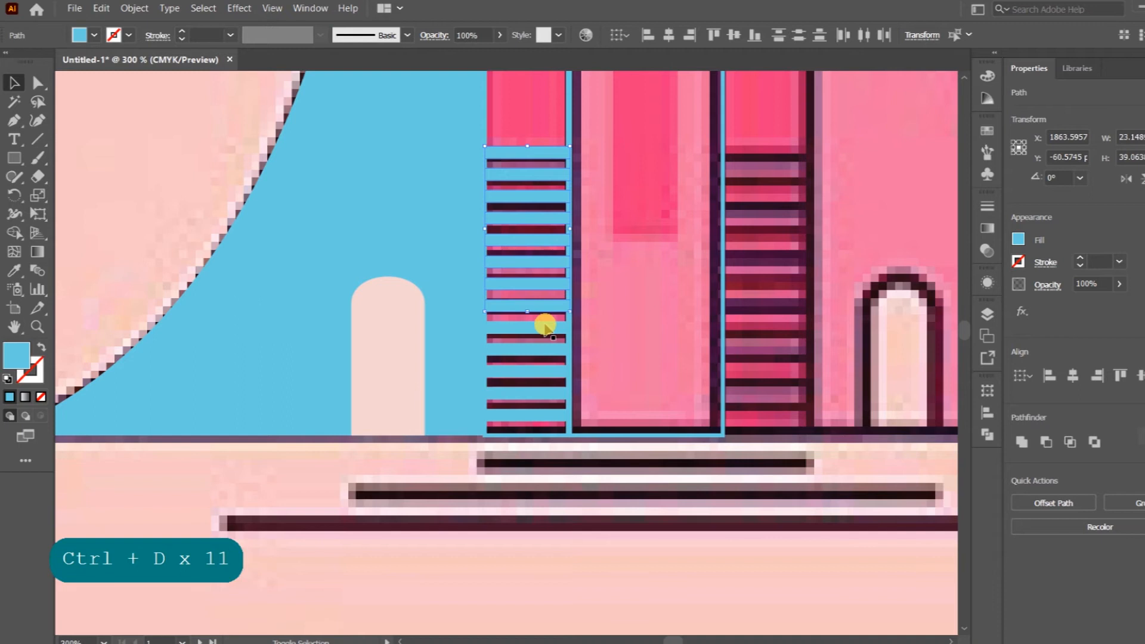
left_click(546, 330, "shift")
left_click(545, 350, "shift")
left_click(545, 371, "shift")
left_click(540, 392, "shift")
left_click(544, 415, "shift")
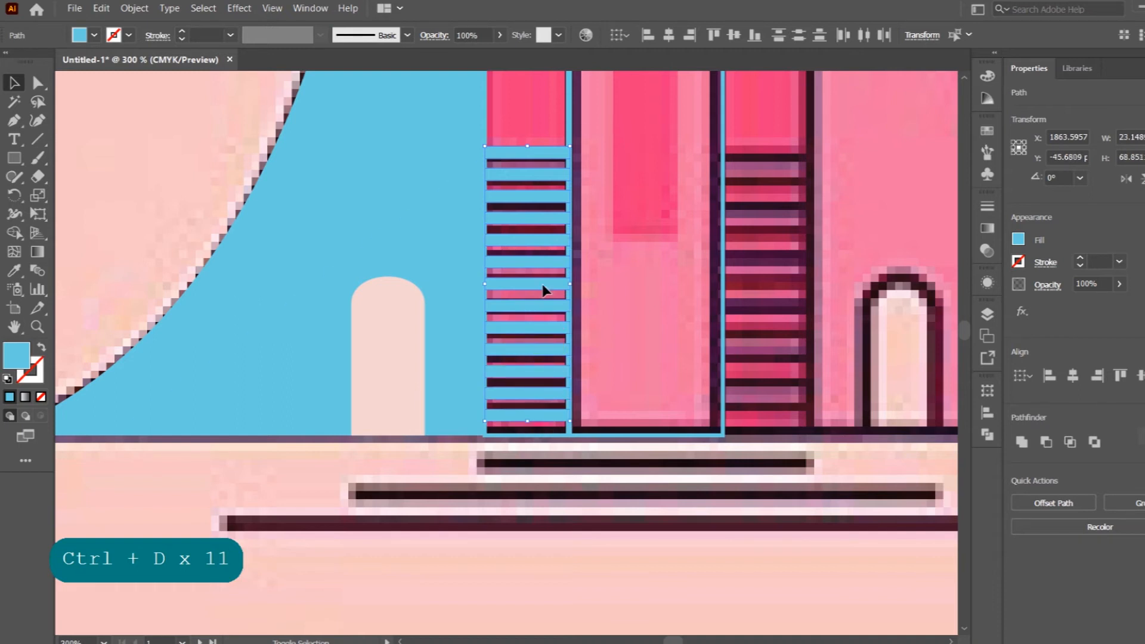
left_click(501, 159, "shift")
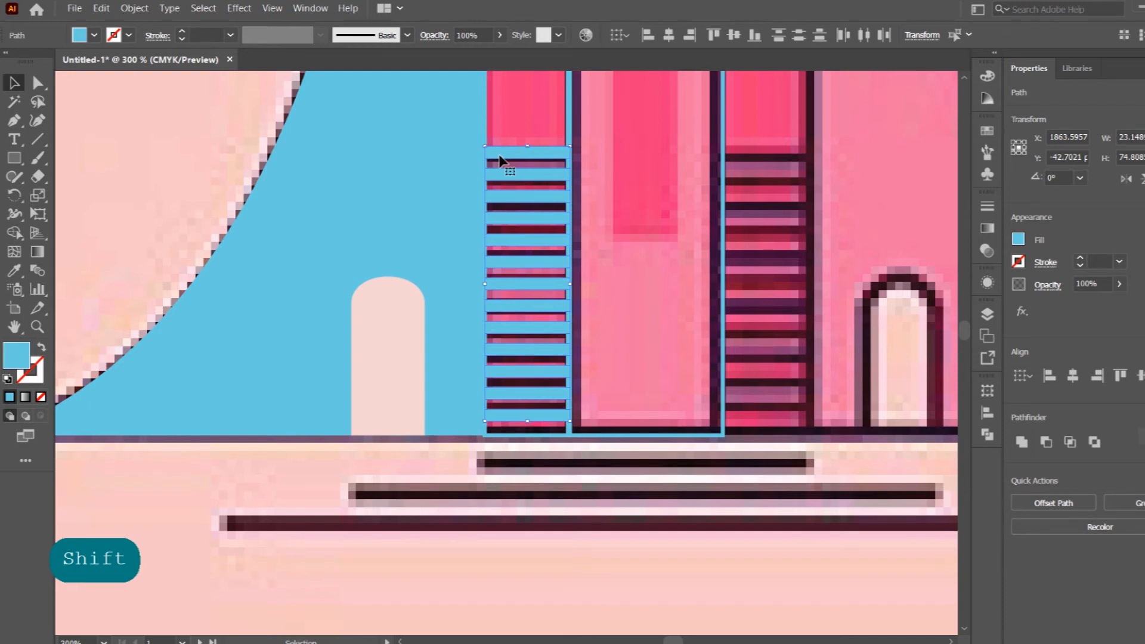
left_click_drag(500, 160, 564, 184)
left_click_drag(711, 143, 740, 154)
Step: Fill the narrow section beside the left wing with the bright pink sampled from the reference image
scroll(732, 194, "down", 4)
left_click_drag(669, 184, 654, 340)
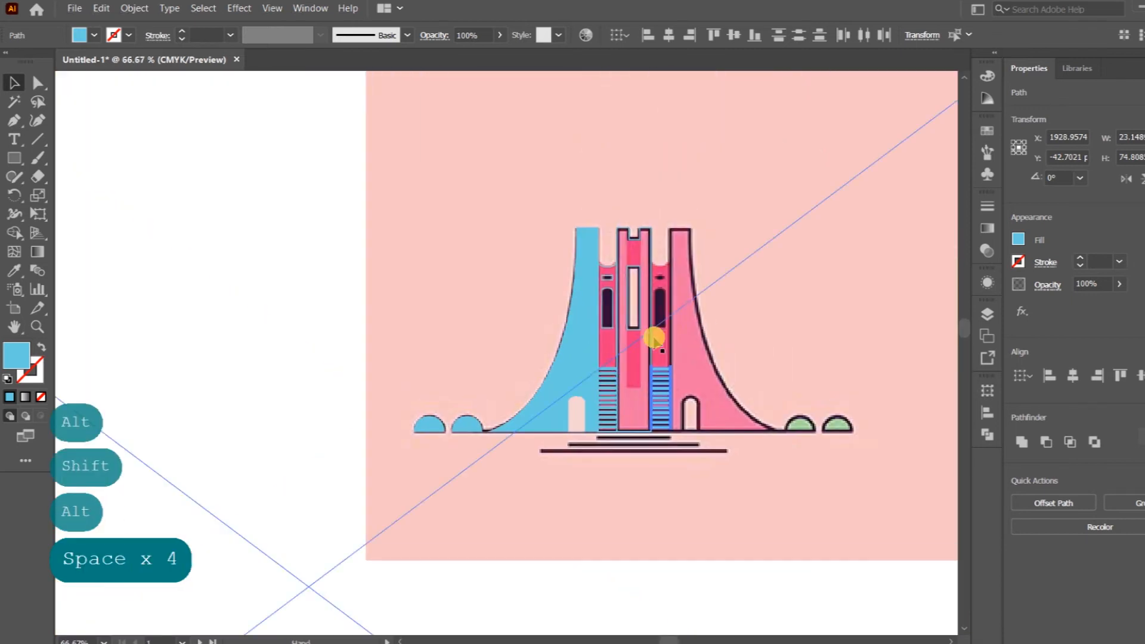
scroll(650, 313, "up", 1)
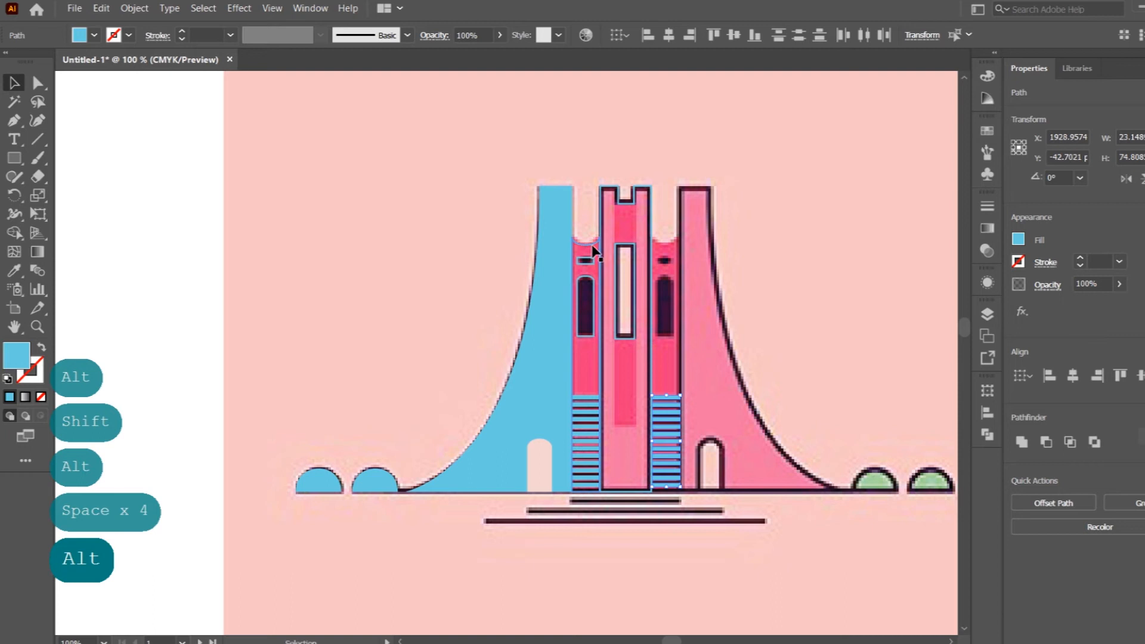
left_click_drag(665, 320, 608, 316)
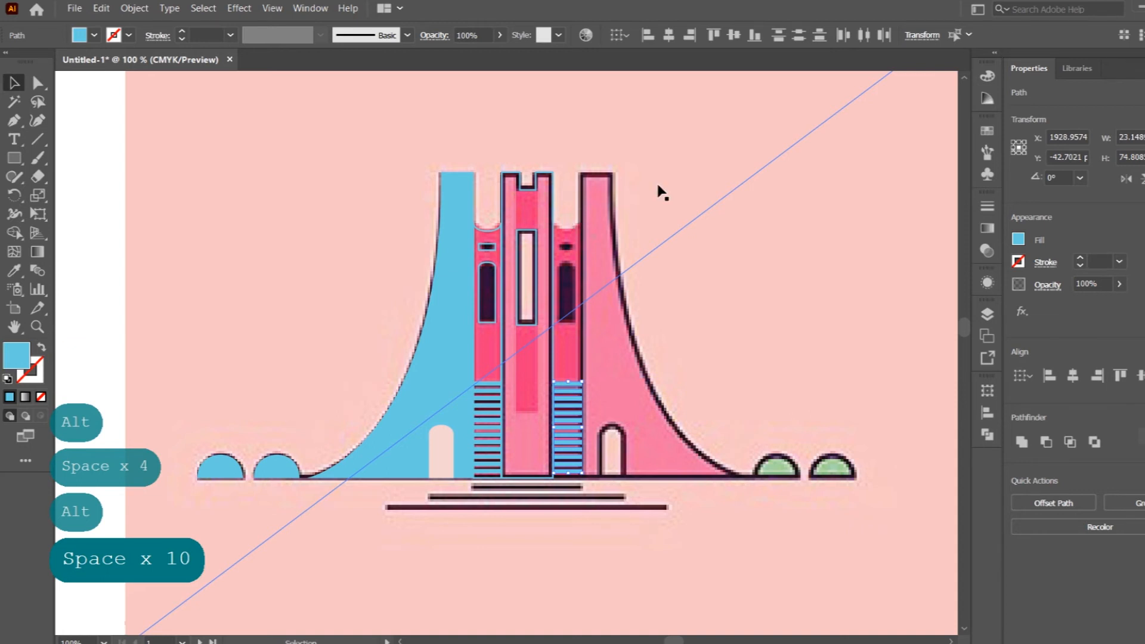
scroll(554, 223, "up", 1)
left_click_drag(544, 202, 414, 166)
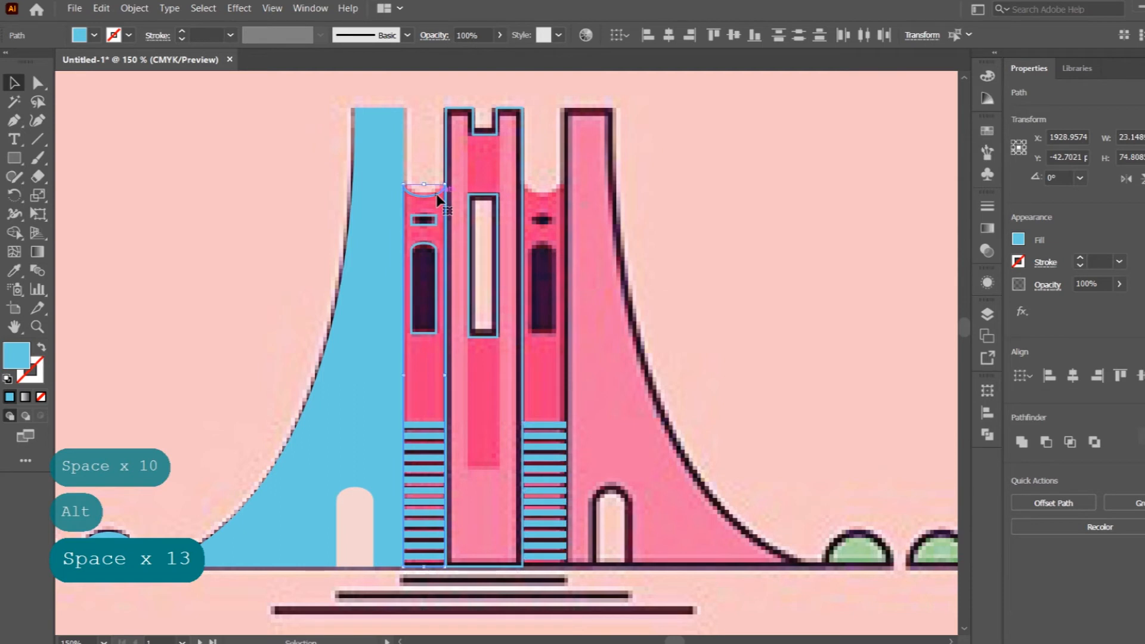
left_click(406, 202)
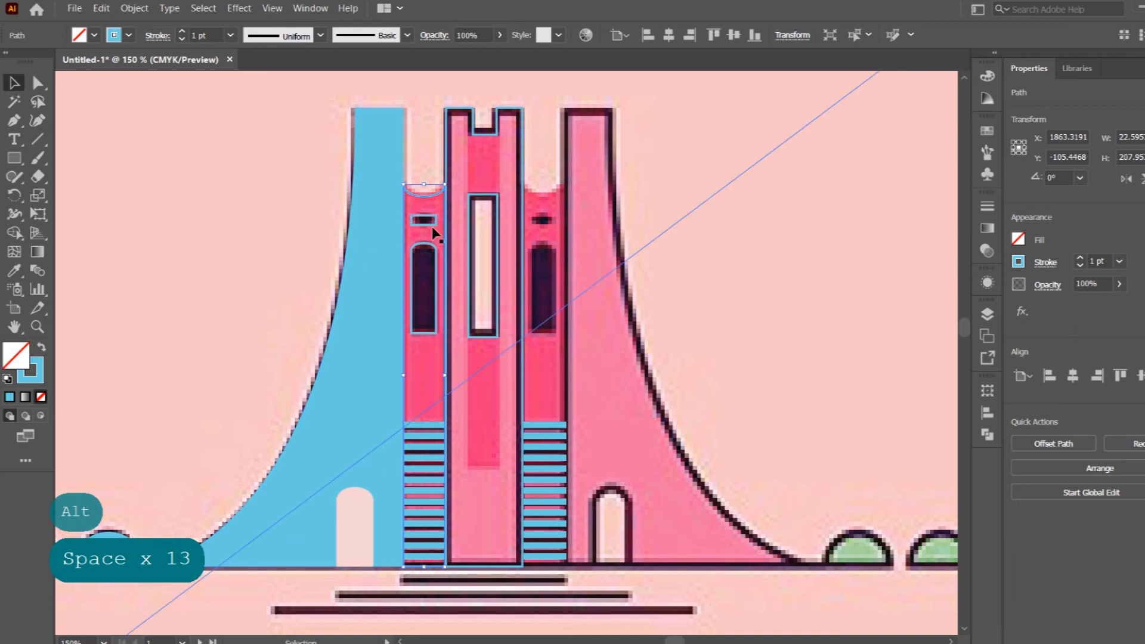
left_click(14, 270)
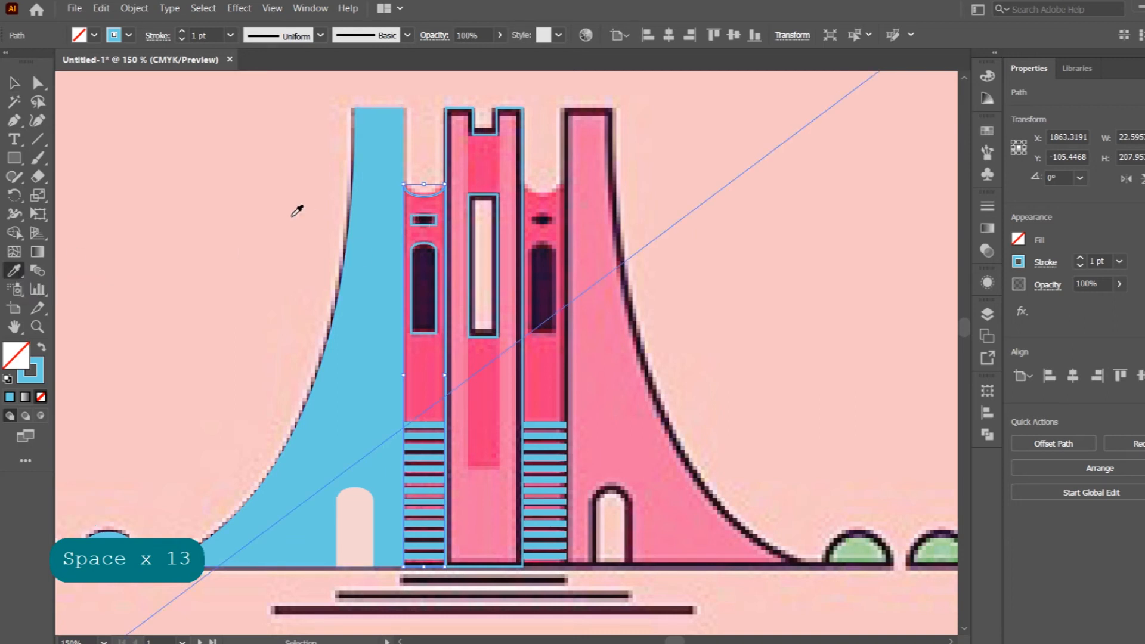
left_click(439, 201)
left_click(14, 83)
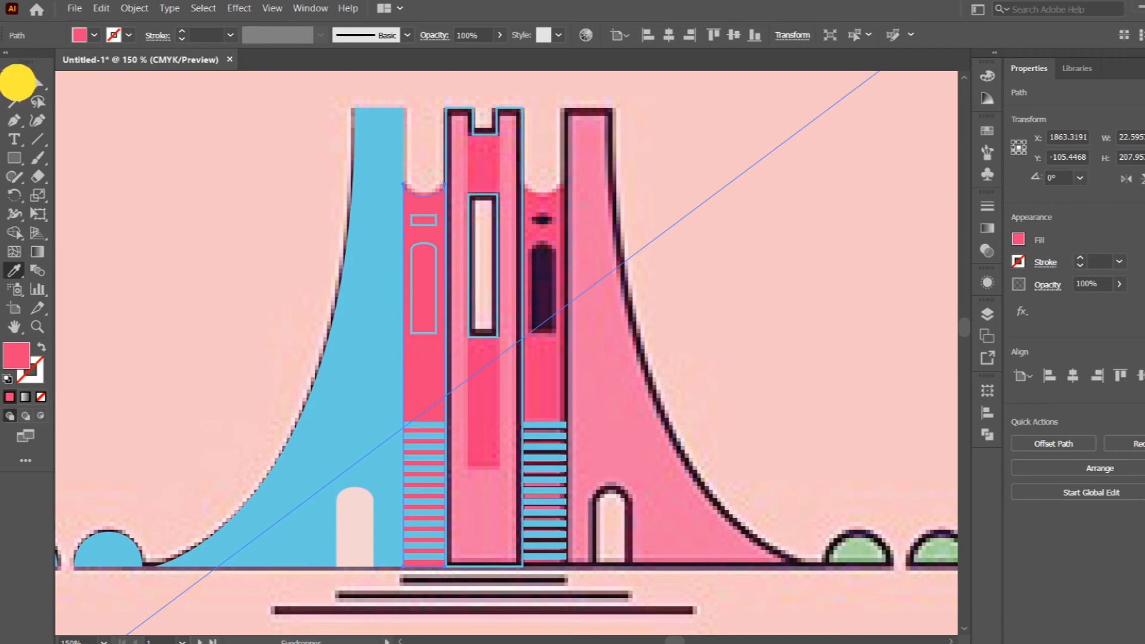
Step: Select the left narrow section's windows and all its base stripes and fill them with the dark purple sampled from the reference window
left_click(436, 219)
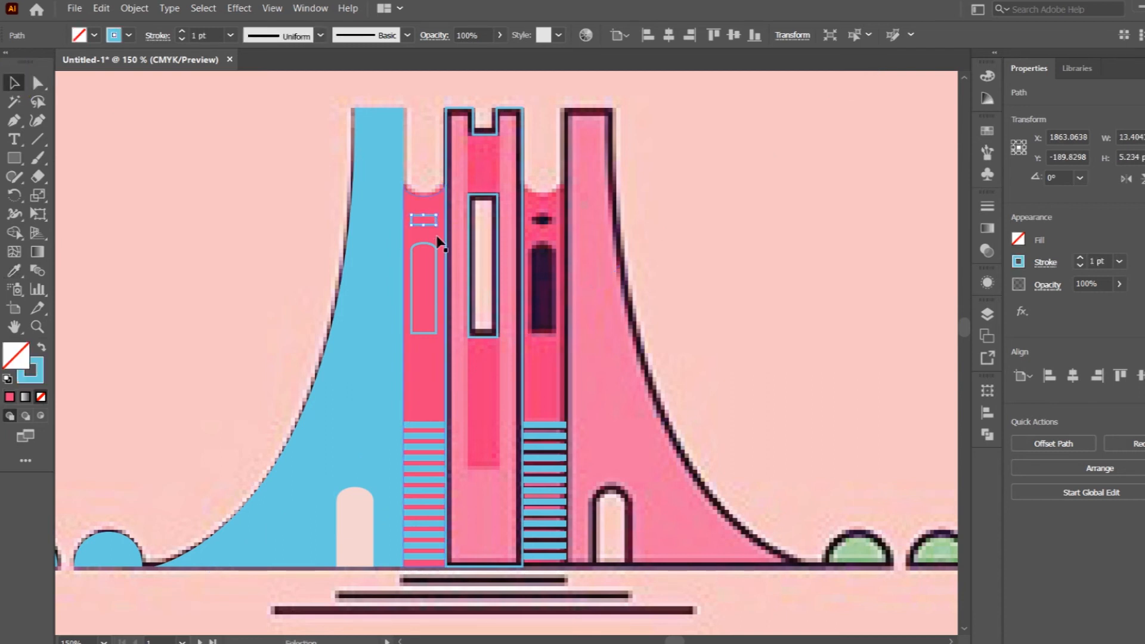
left_click(427, 423, "shift")
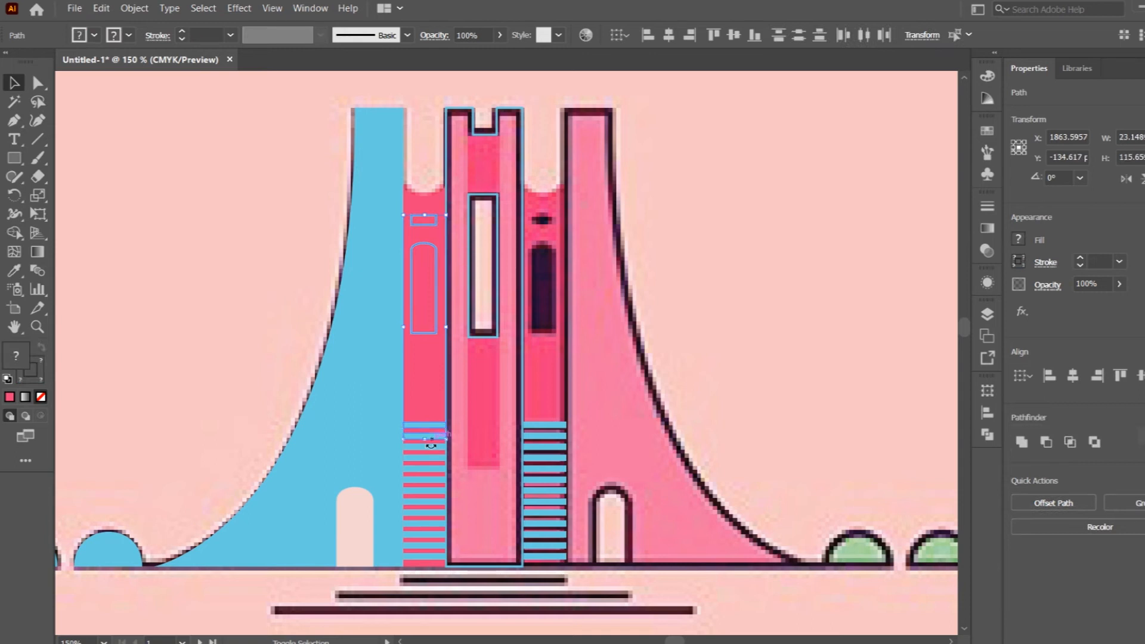
left_click(427, 451, "shift")
left_click(419, 460, "shift")
left_click(414, 491, "shift")
left_click(411, 504, "shift")
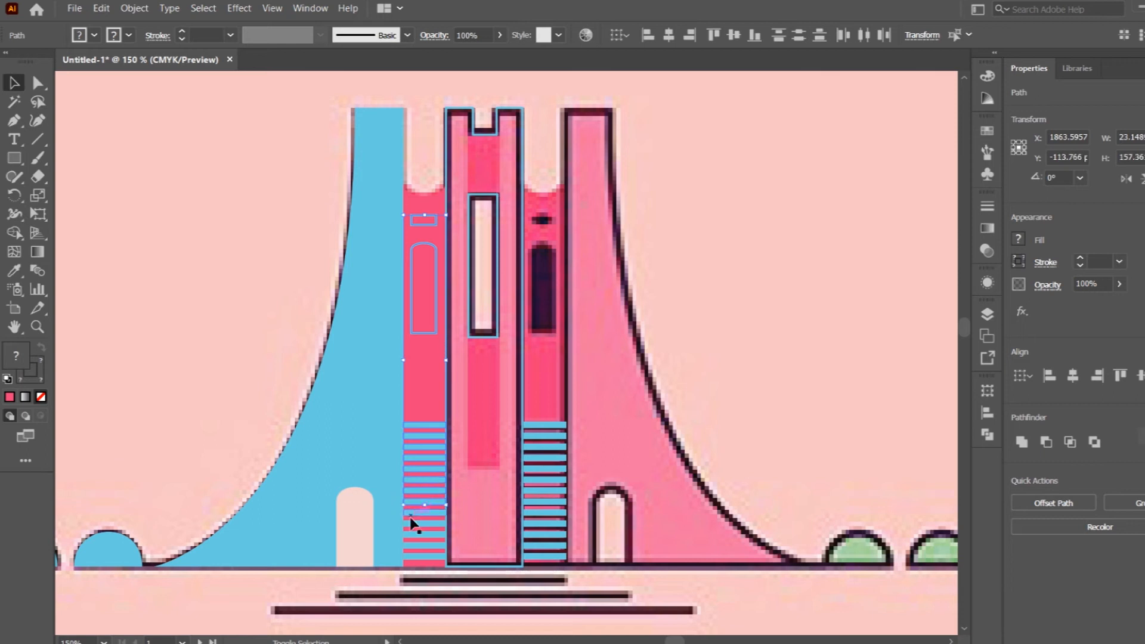
left_click(420, 516, "shift")
left_click(417, 544, "shift")
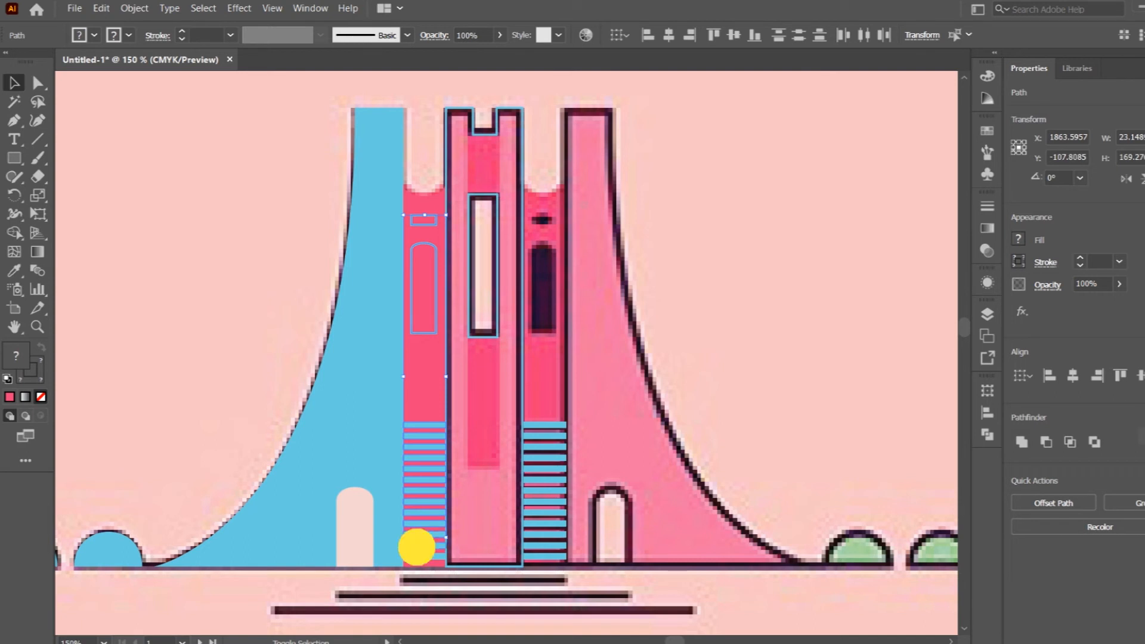
left_click(416, 556, "shift")
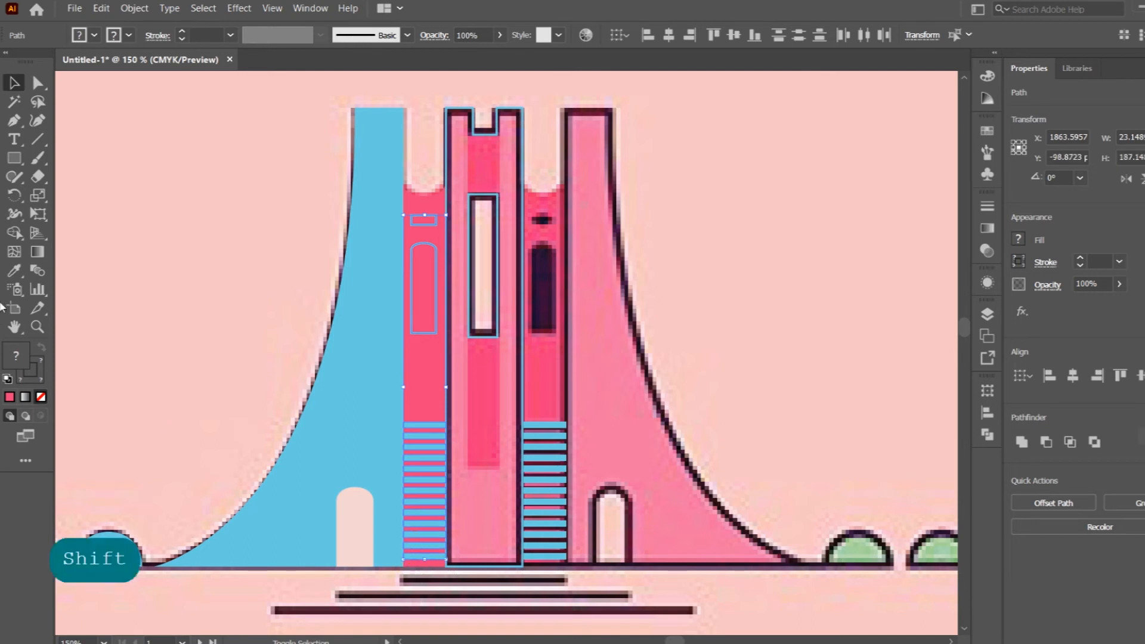
left_click(10, 275)
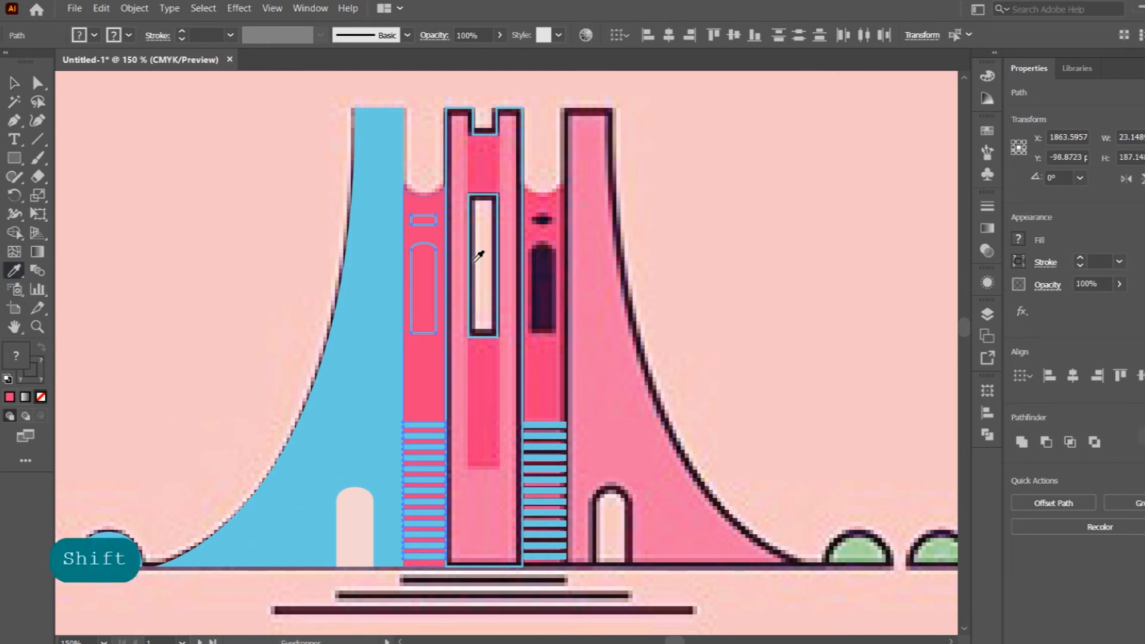
left_click(540, 268)
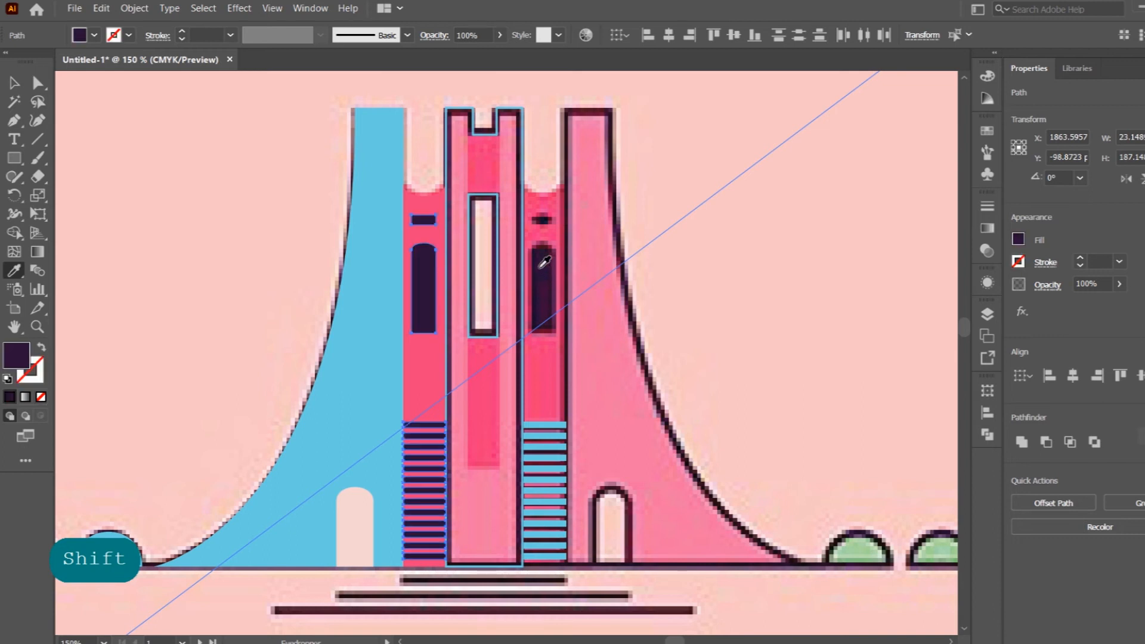
left_click(13, 82)
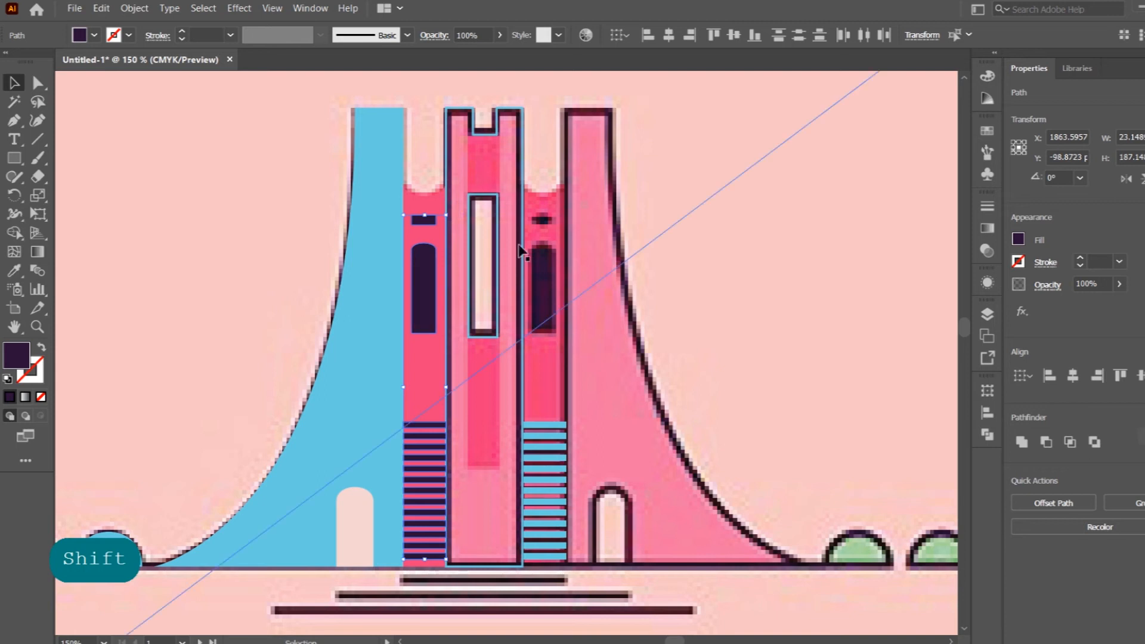
Step: Select all the blue stripes on the narrow section beside the right wing and delete them
left_click(553, 425)
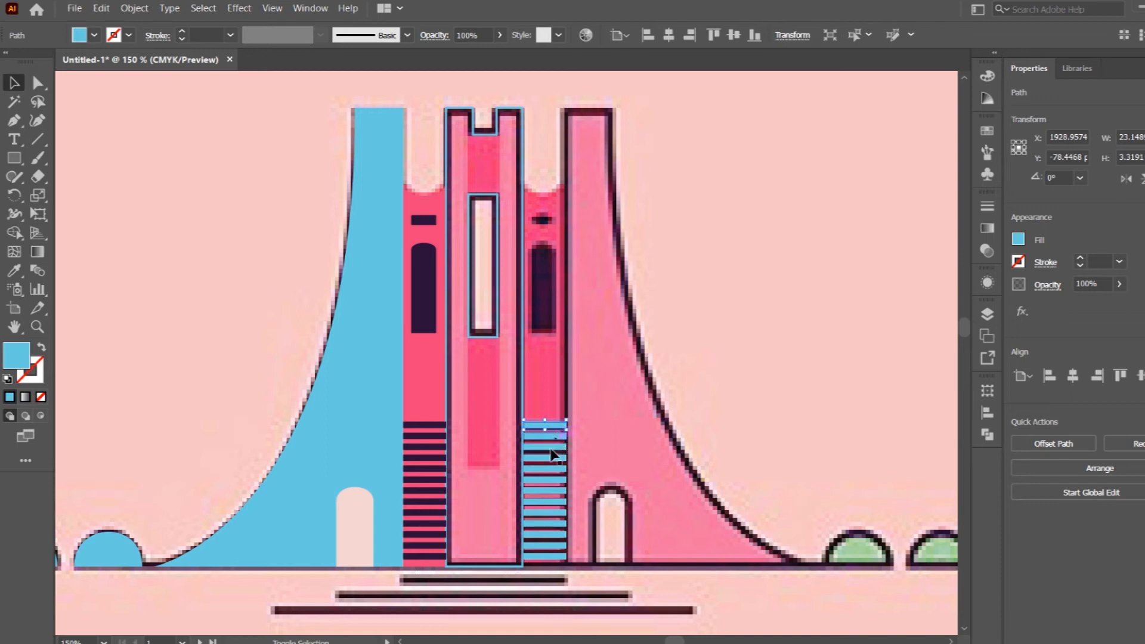
left_click(547, 460, "shift")
left_click(547, 477, "shift")
left_click(545, 481, "shift")
left_click(542, 504, "shift")
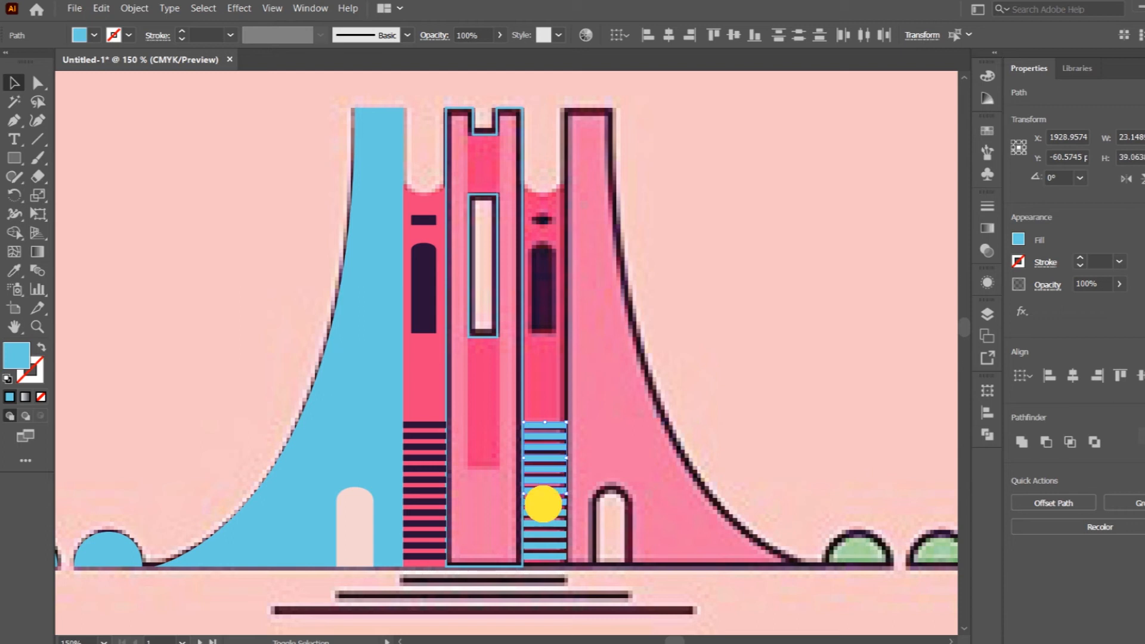
left_click(536, 527, "shift")
left_click(537, 532, "shift")
left_click(534, 549, "shift")
left_click(535, 559, "shift")
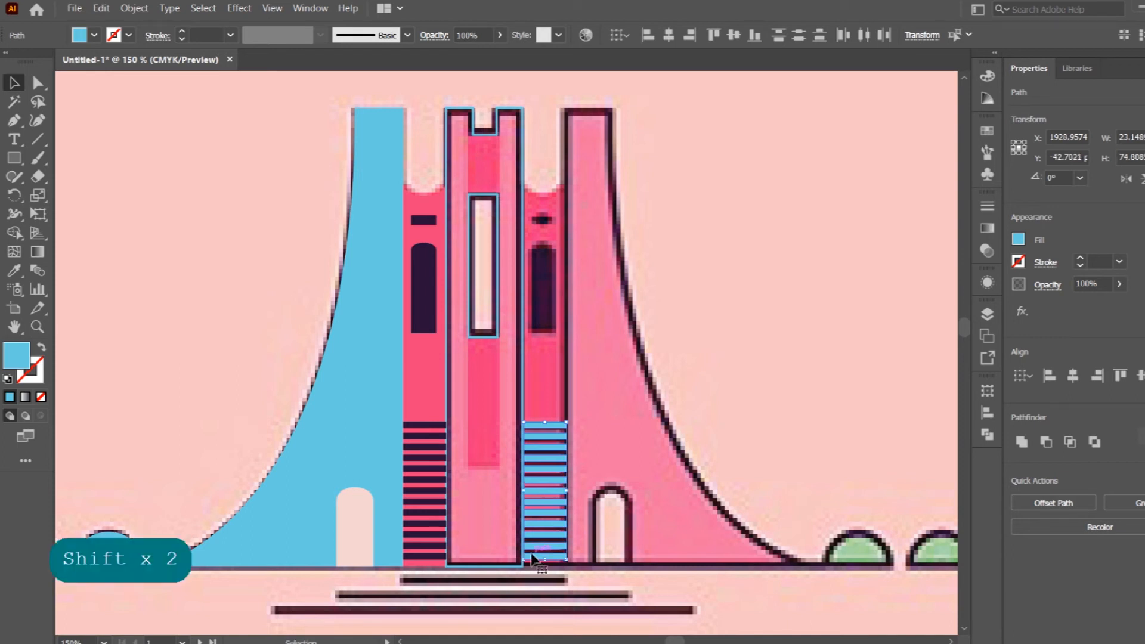
key("BackSpace")
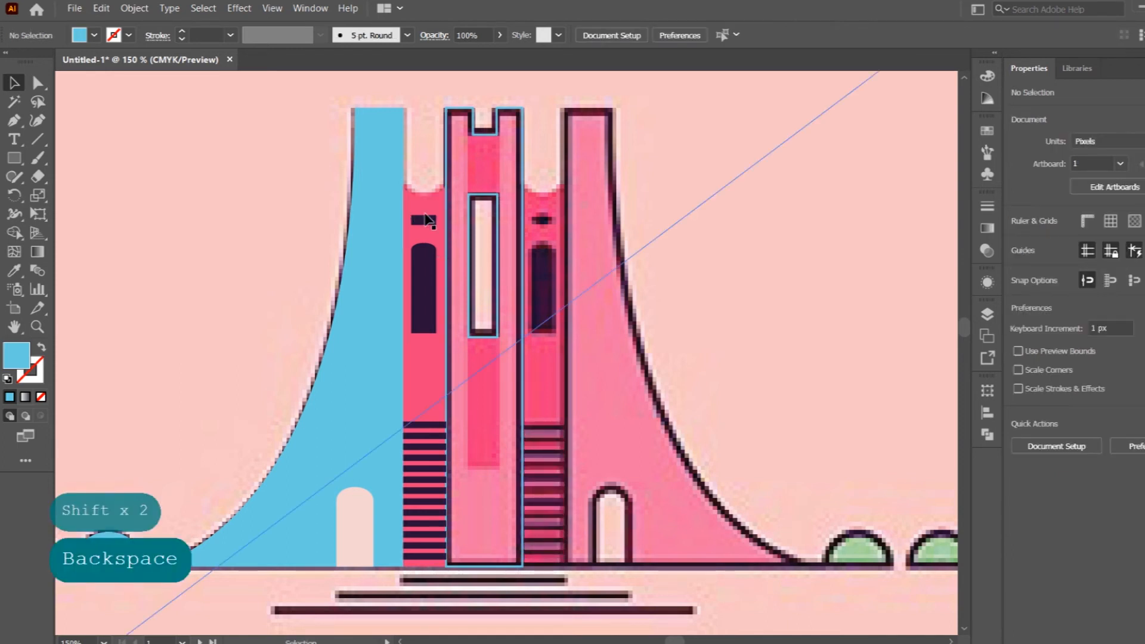
Step: Select the coloured left narrow section with its windows and stripes and duplicate it horizontally onto the matching section beside the right wing
left_click(427, 220)
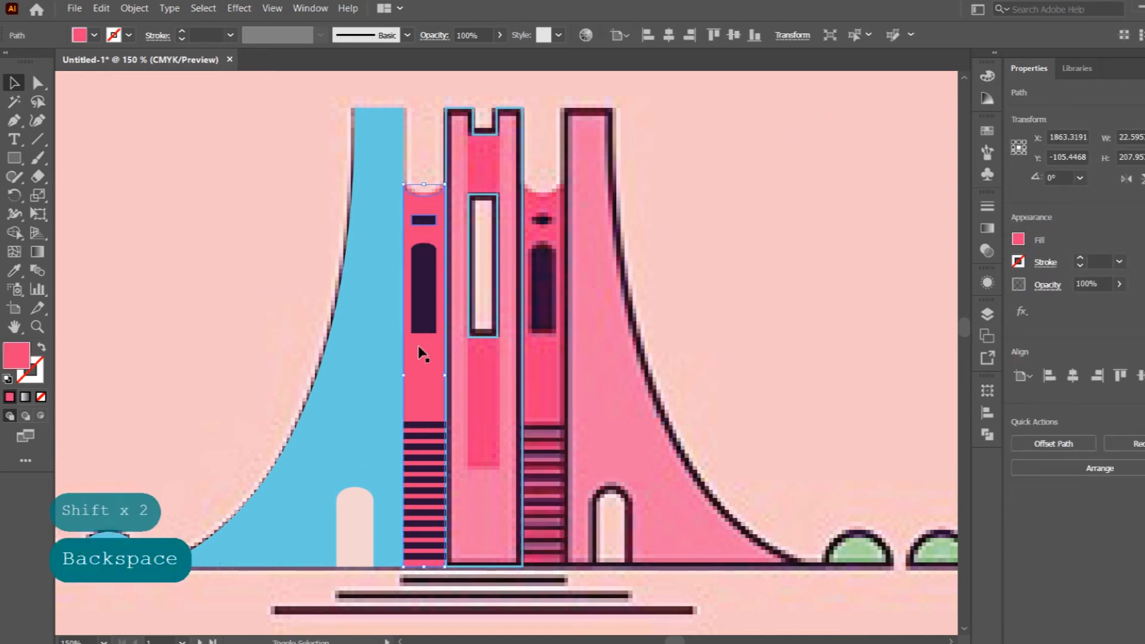
left_click(426, 437, "shift")
left_click(427, 436, "shift")
left_click(423, 447, "shift")
left_click(423, 459, "shift")
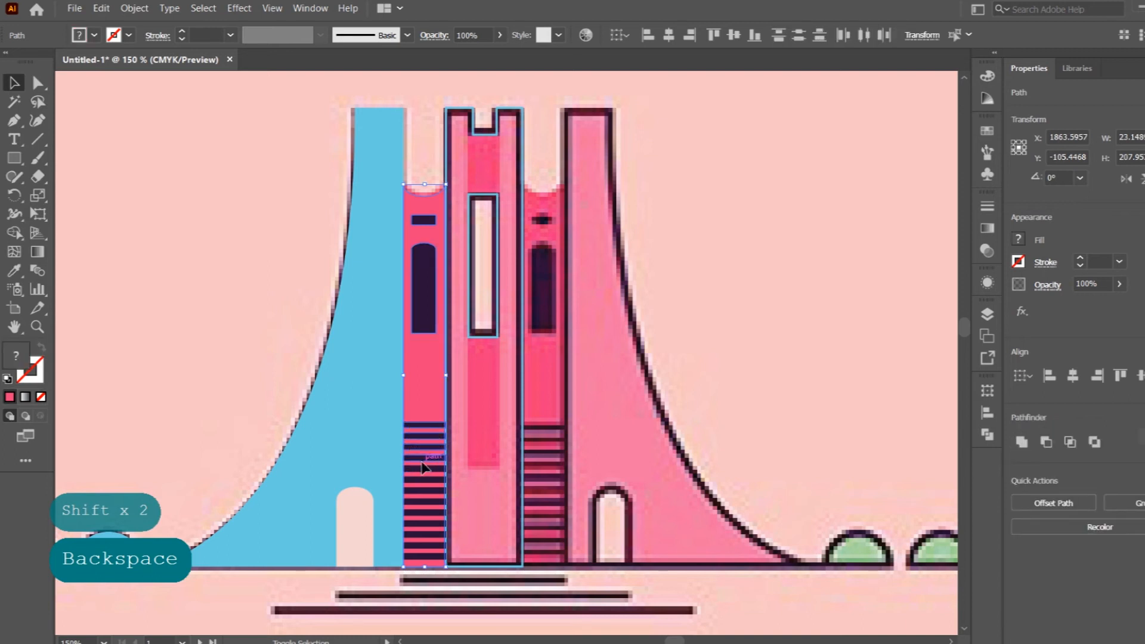
left_click(422, 477, "shift")
left_click(421, 496, "shift")
left_click(421, 503, "shift")
left_click(421, 514, "shift")
left_click(421, 524, "shift")
left_click(421, 535, "shift")
left_click(420, 545, "shift")
left_click(421, 494, "shift")
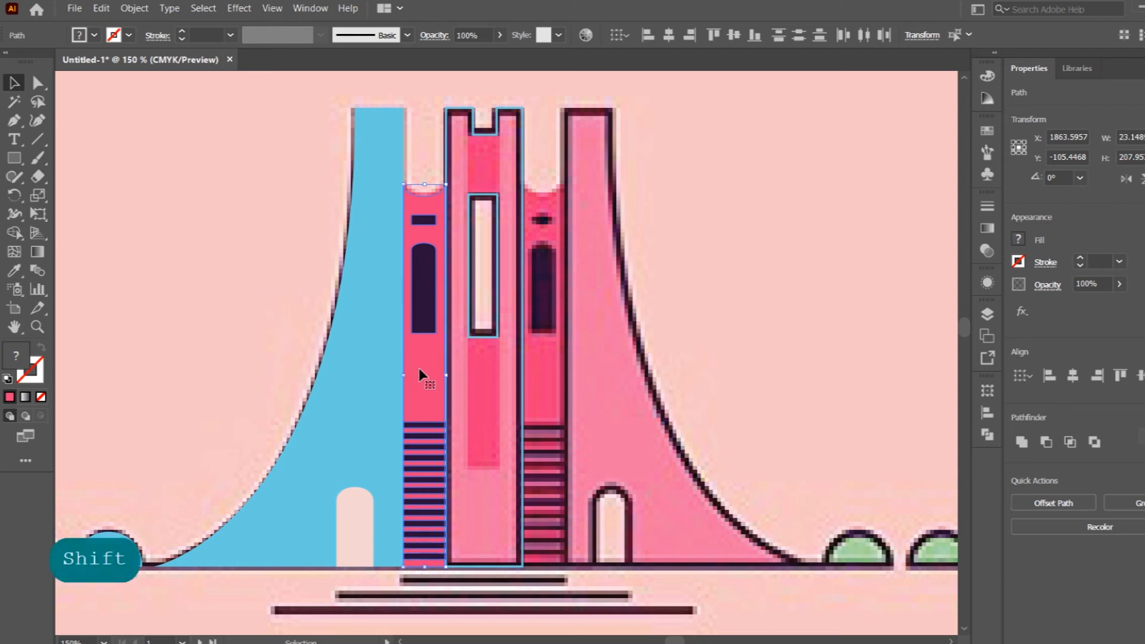
left_click_drag(422, 374, 538, 365)
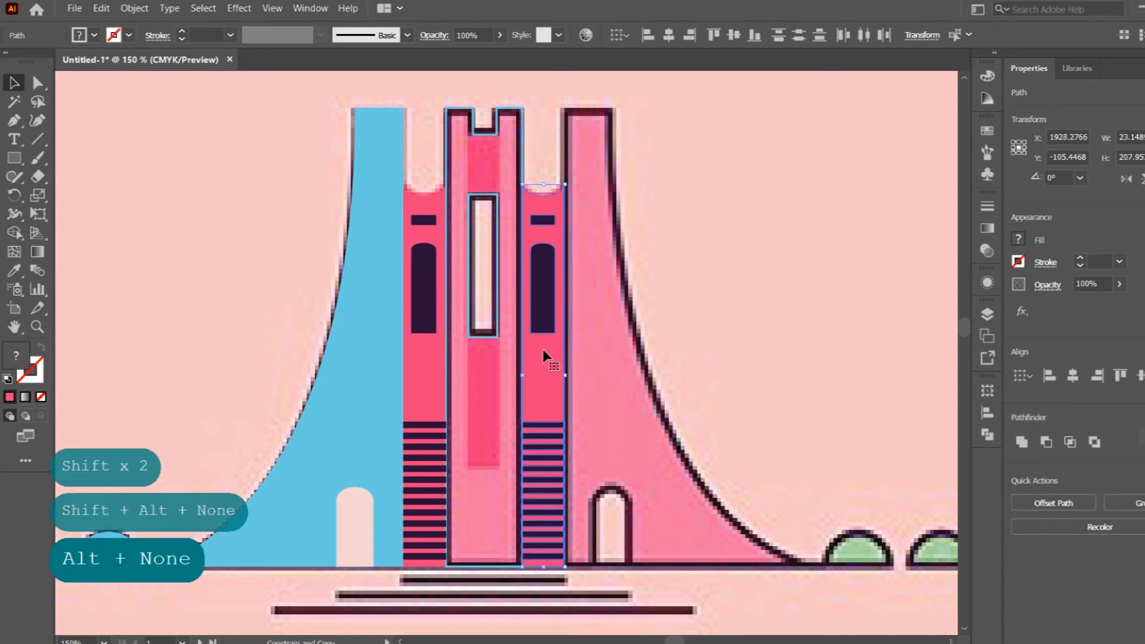
key("shift+alt")
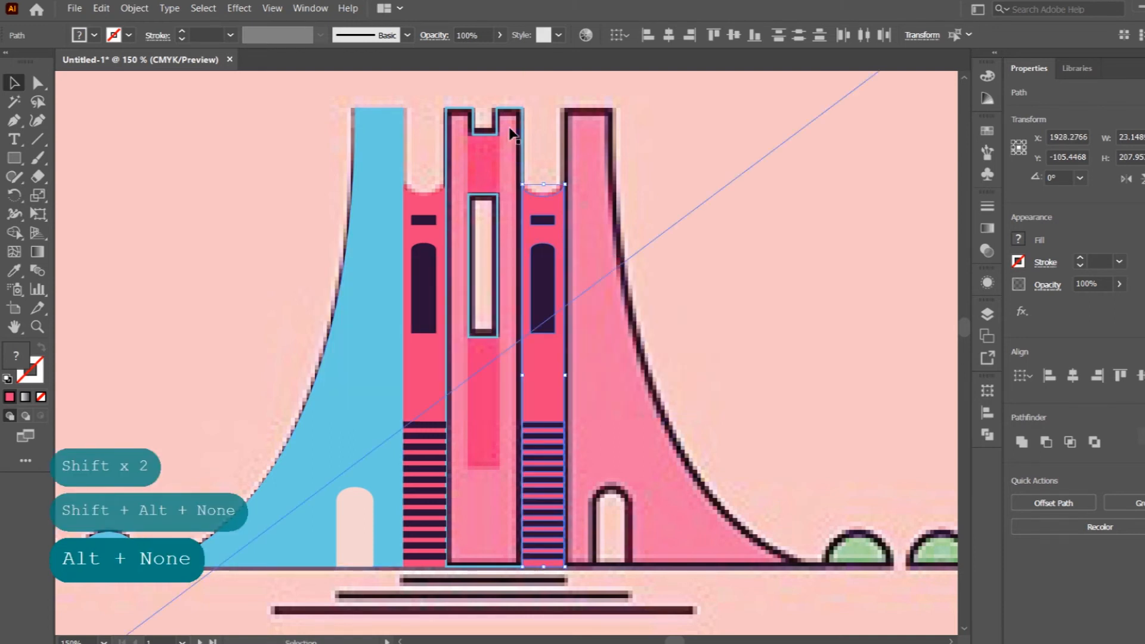
Step: Copy the hex colour code 2b1237 from the fill of the left section's arched window
left_click(389, 171)
left_click(368, 179)
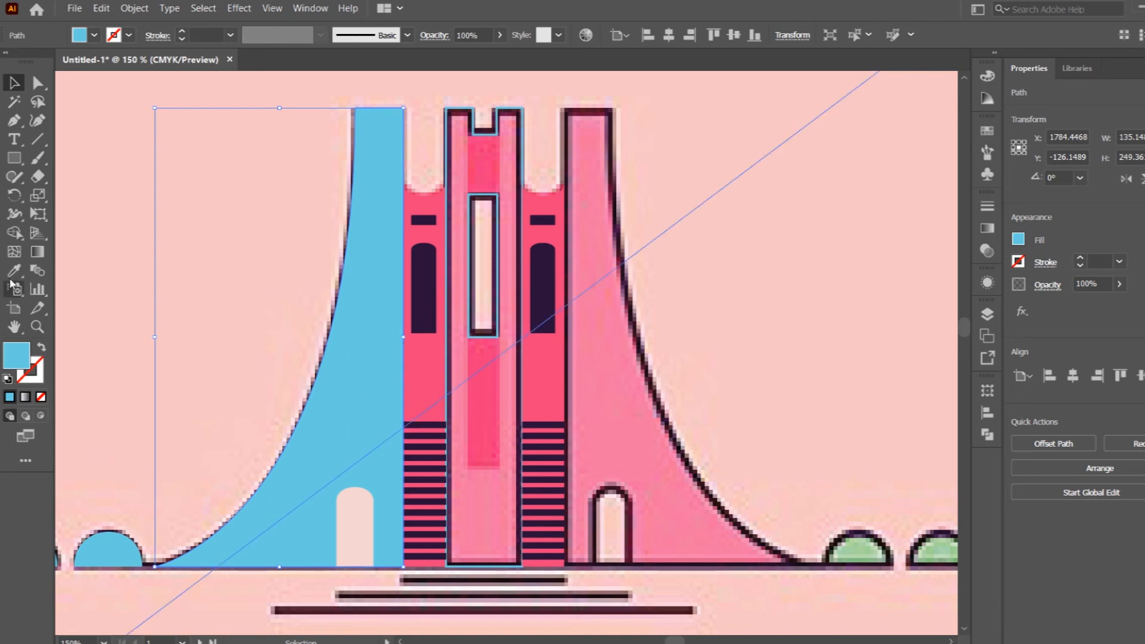
left_click(423, 273)
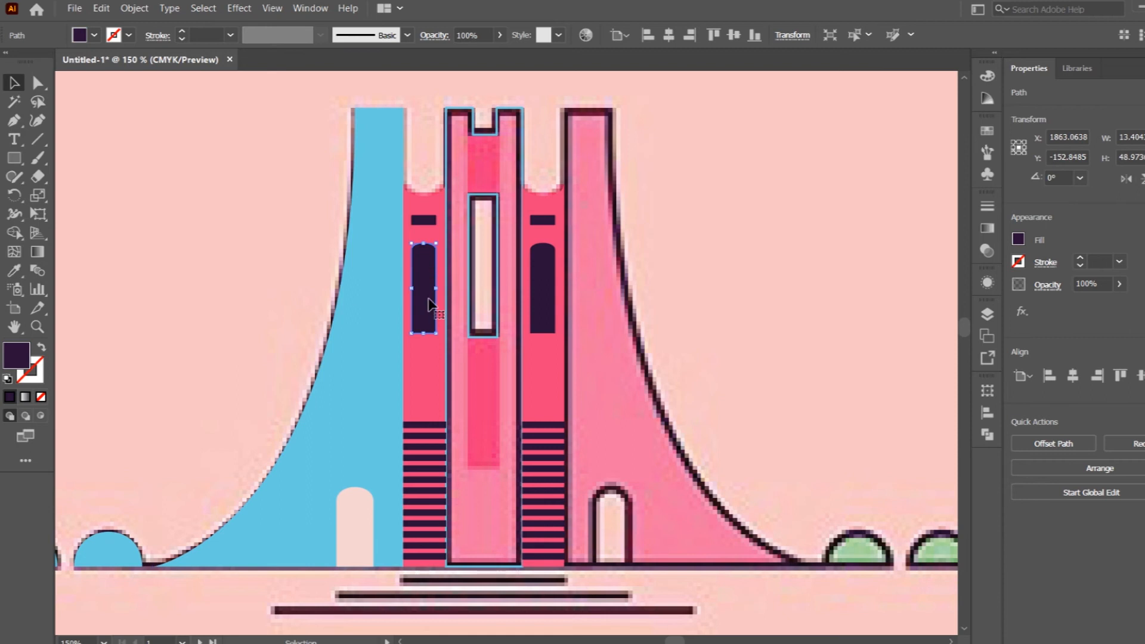
left_click(90, 349)
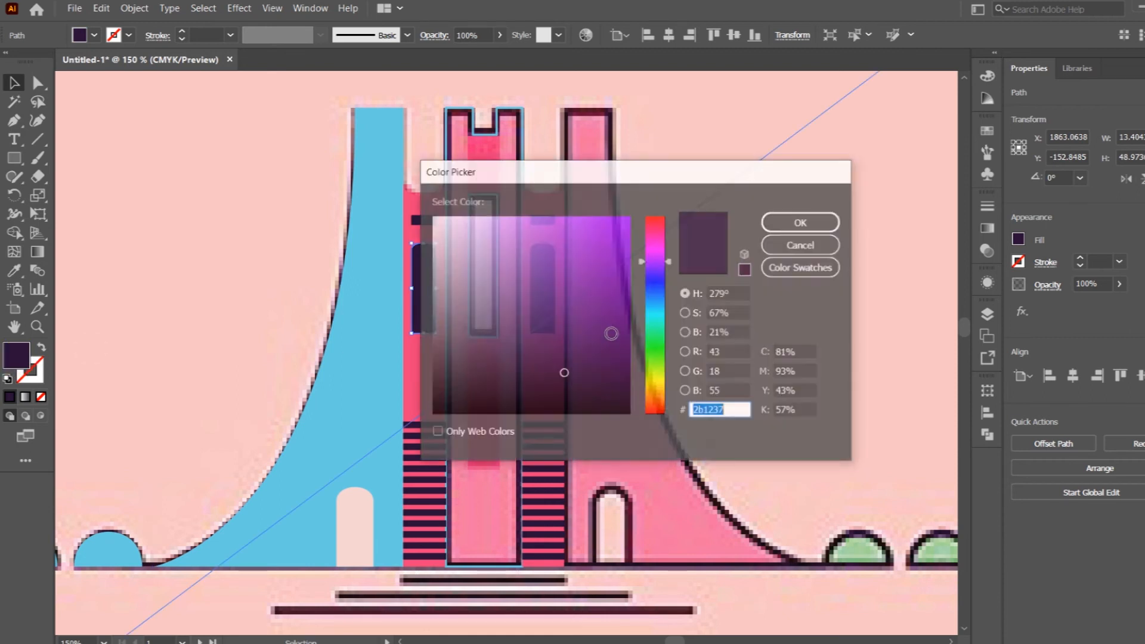
key("ctrl+c")
left_click(802, 223)
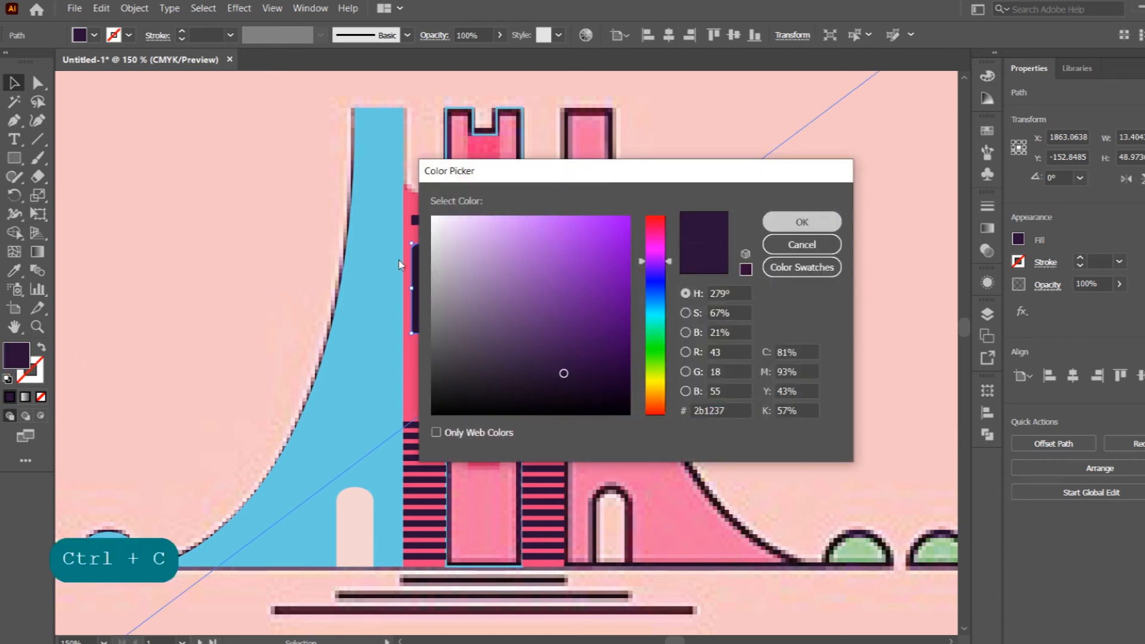
Step: Fill the blue left wing with the pink sampled from the reference's right wing
left_click(371, 237)
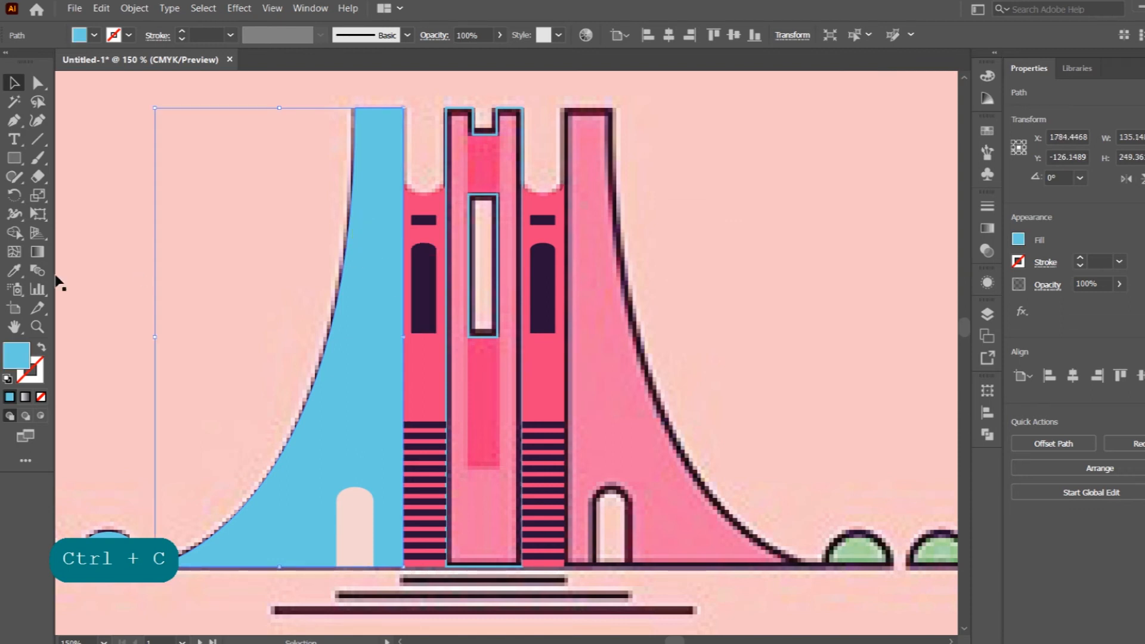
left_click(14, 270)
left_click(595, 217)
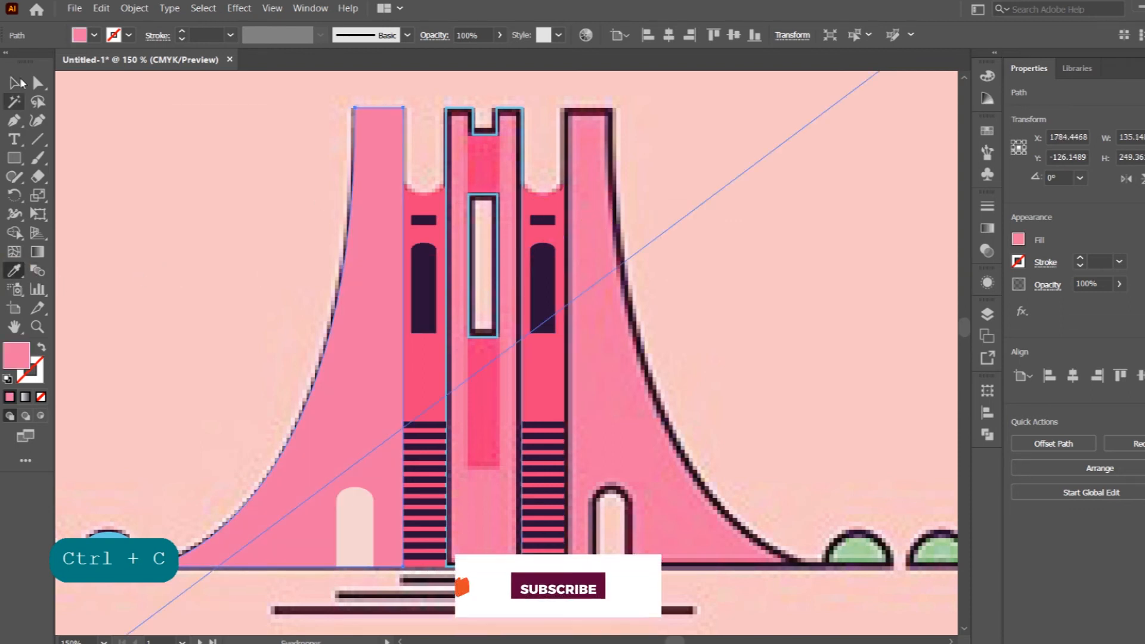
left_click(15, 84)
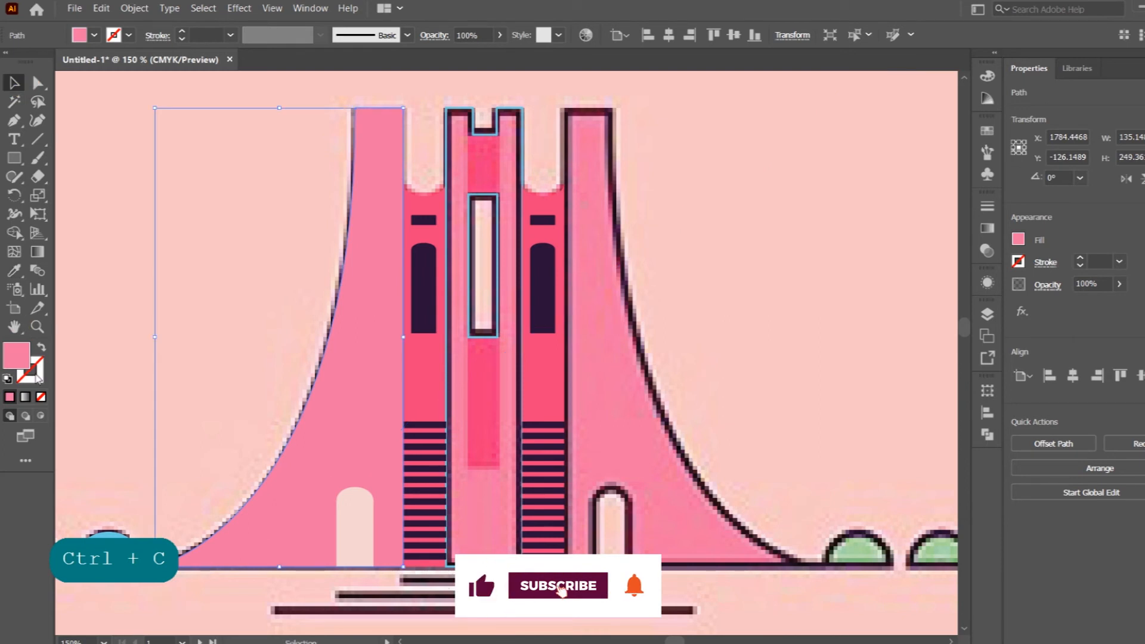
Step: Give the left wing a 3 pt outline in the copied dark purple 2b1237
left_click(33, 373)
double_click(33, 373)
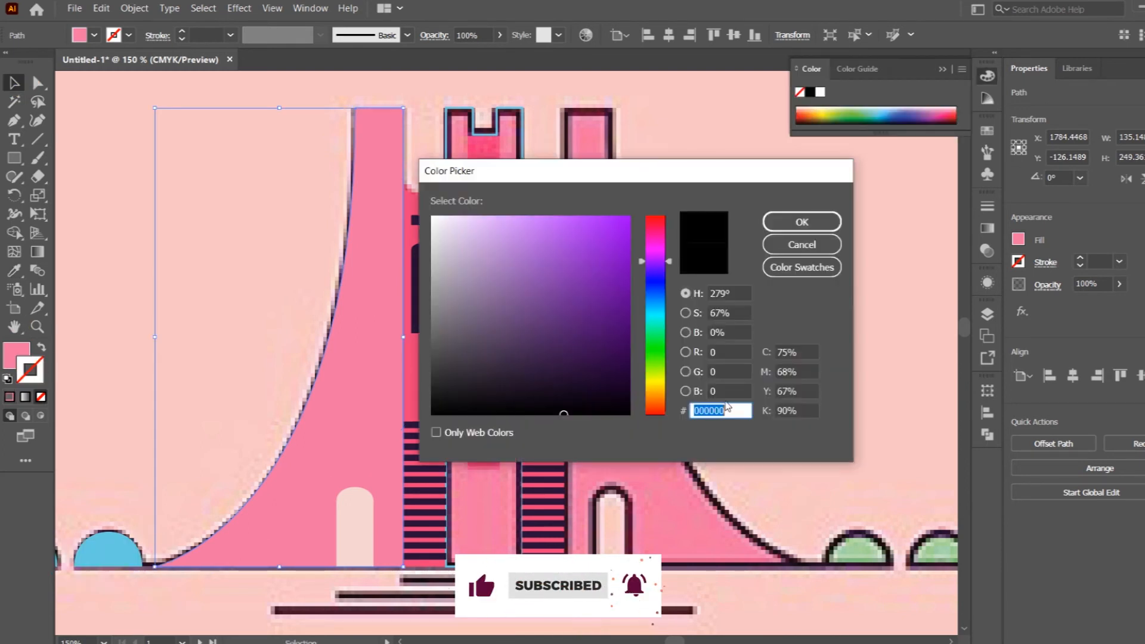
key("ctrl+v")
left_click(802, 222)
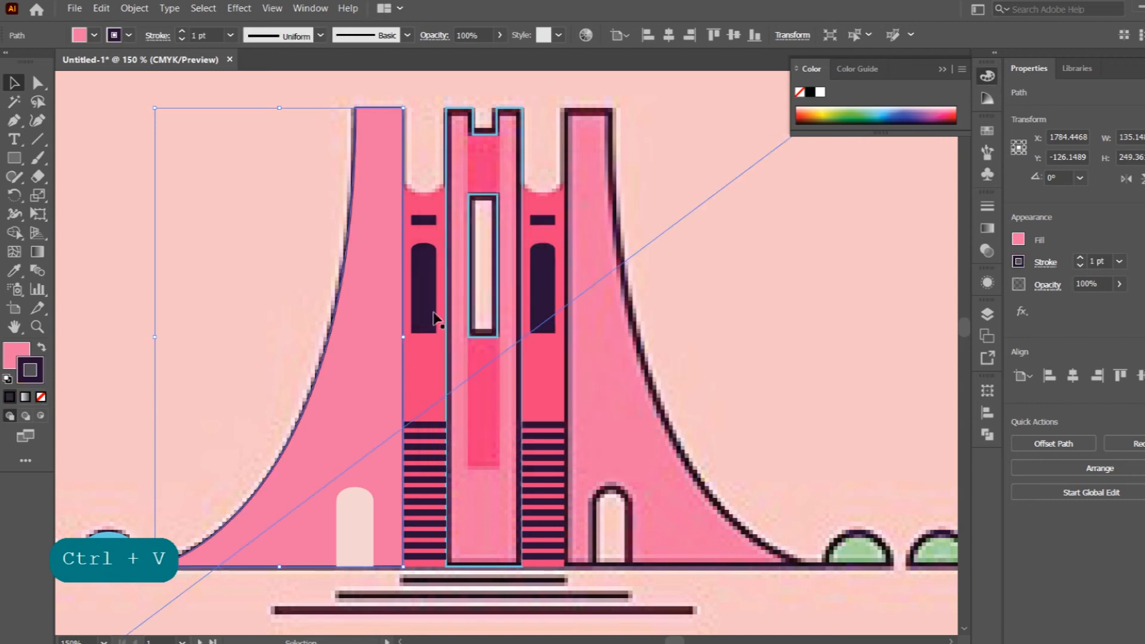
left_click(182, 32)
left_click(182, 32)
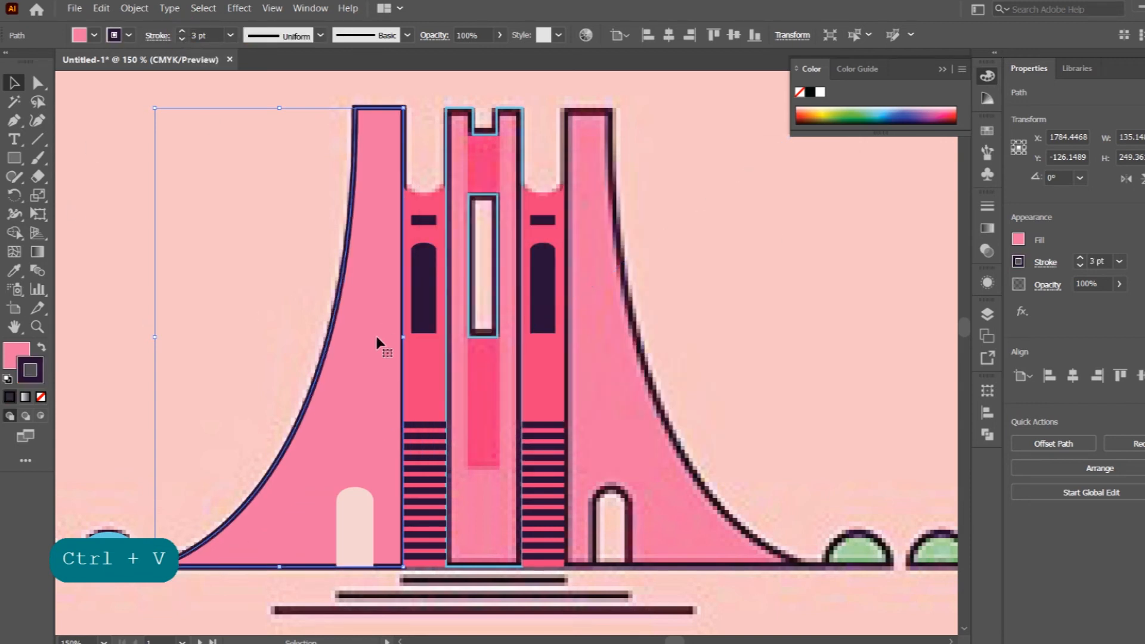
Step: Outline the left wing's arched door with a 3 pt stroke in the copied dark purple 2b1237
left_click(358, 512)
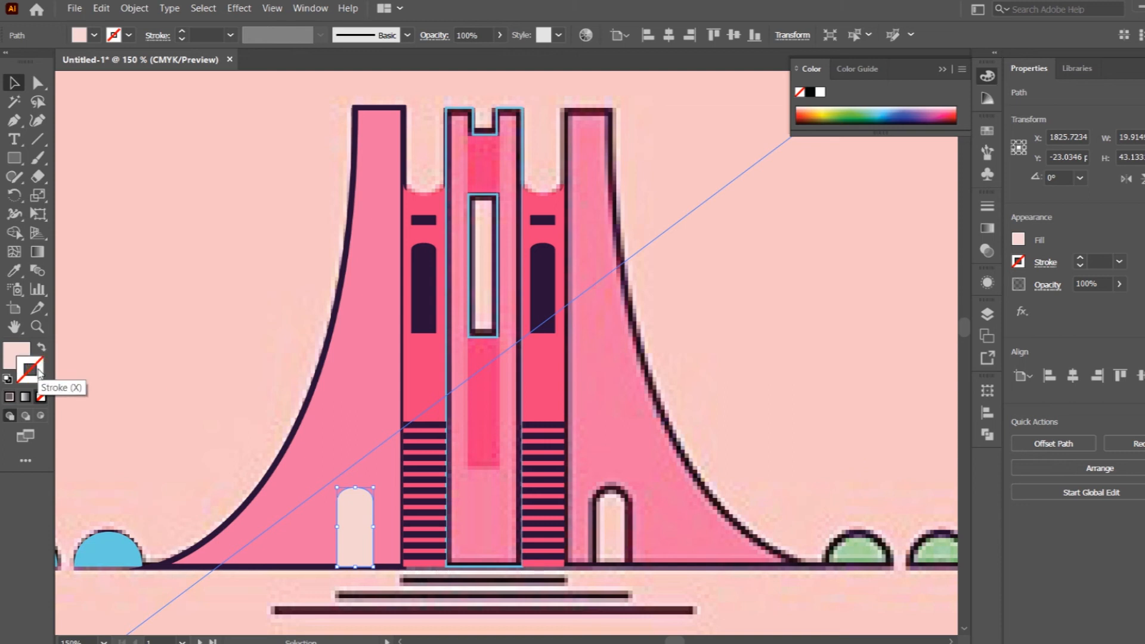
double_click(33, 375)
key("ctrl+v")
key("ctrl+v")
left_click(793, 222)
left_click(181, 32)
left_click(182, 33)
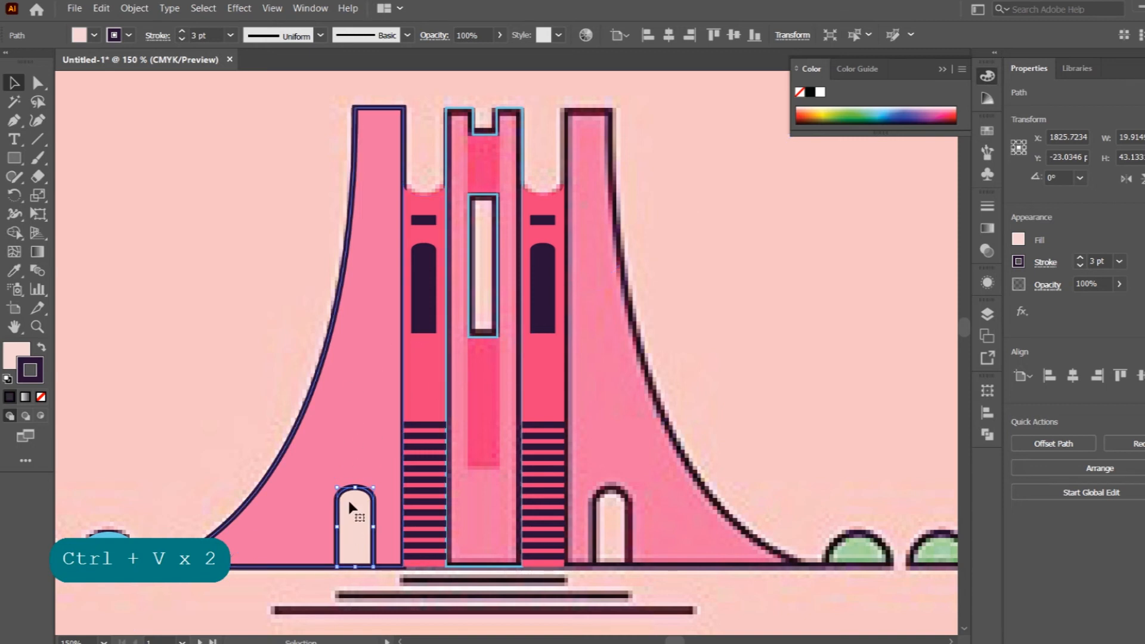
Step: Duplicate the left wing together with its arched door horizontally to the other side and flip the copy horizontally
left_click(348, 420, "shift")
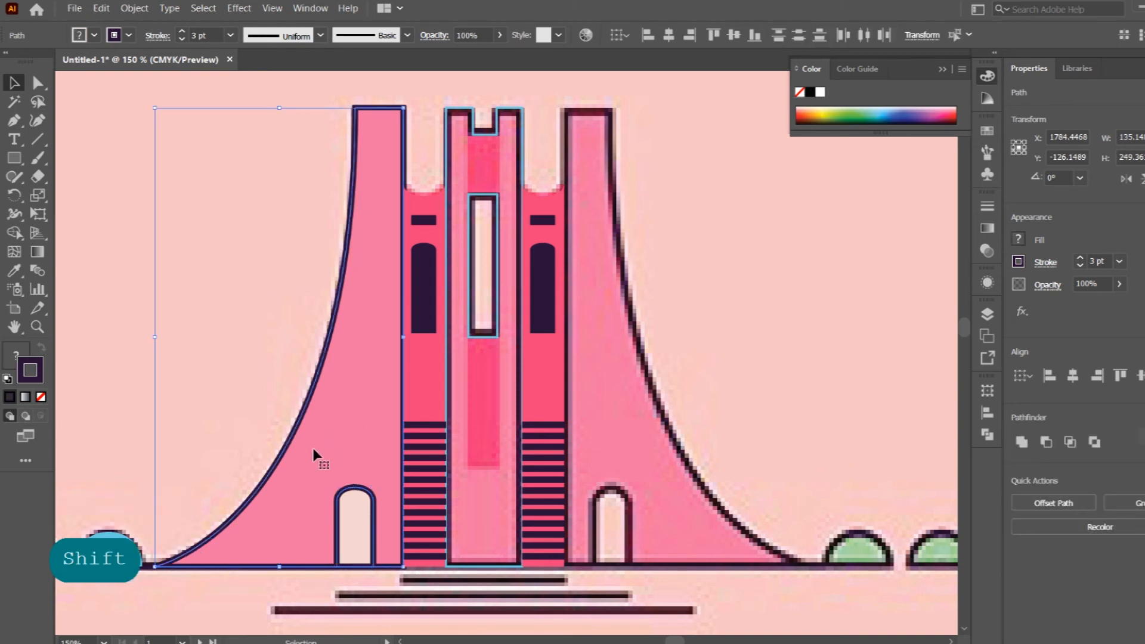
left_click_drag(313, 455, 749, 444)
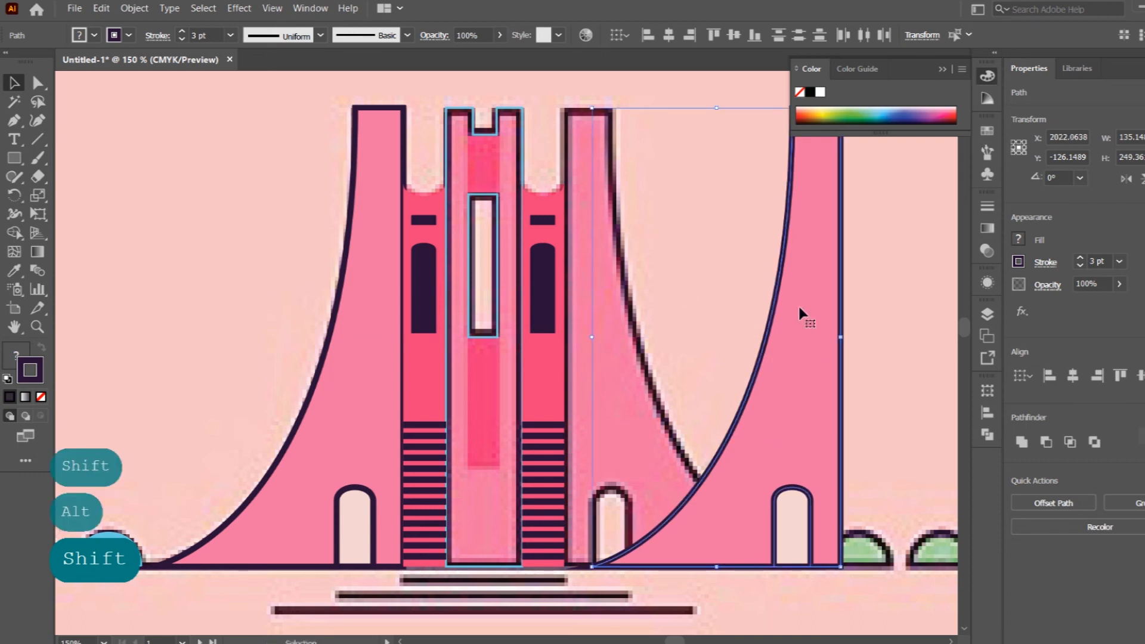
left_click(1126, 180)
Step: Align the flipped wing and door copy horizontally with the right wing of the reference
left_click_drag(644, 299, 605, 274)
key("ctrl+z")
scroll(685, 236, "down", 1, "alt")
left_click_drag(721, 285, 607, 273)
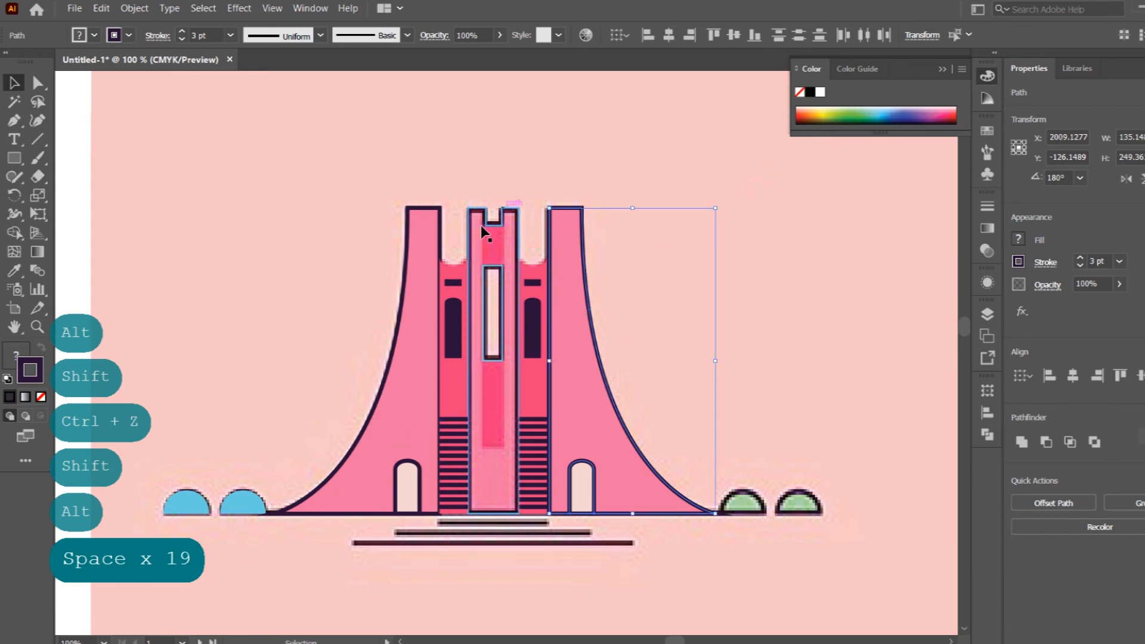
Step: Apply the right wing's pink fill and 3 pt dark purple outline to the central tower with the Eyedropper
scroll(493, 242, "up", 1, "alt")
mouse_move(495, 250)
left_mouse_down()
mouse_move(503, 306)
mouse_move(539, 166)
mouse_move(540, 190)
left_mouse_up()
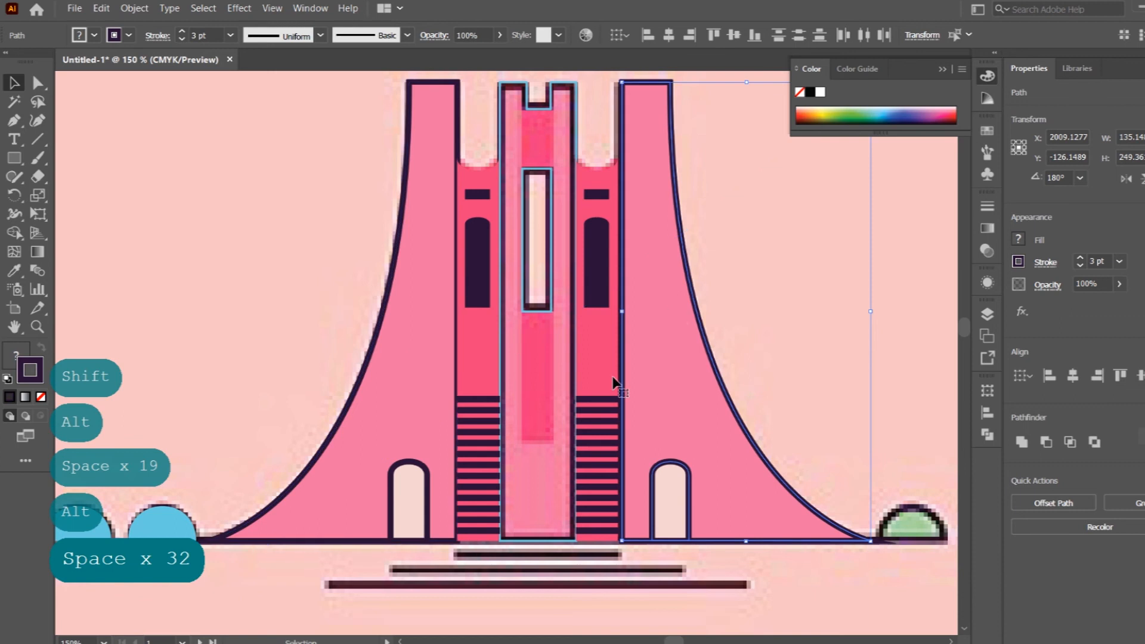
left_click(529, 97)
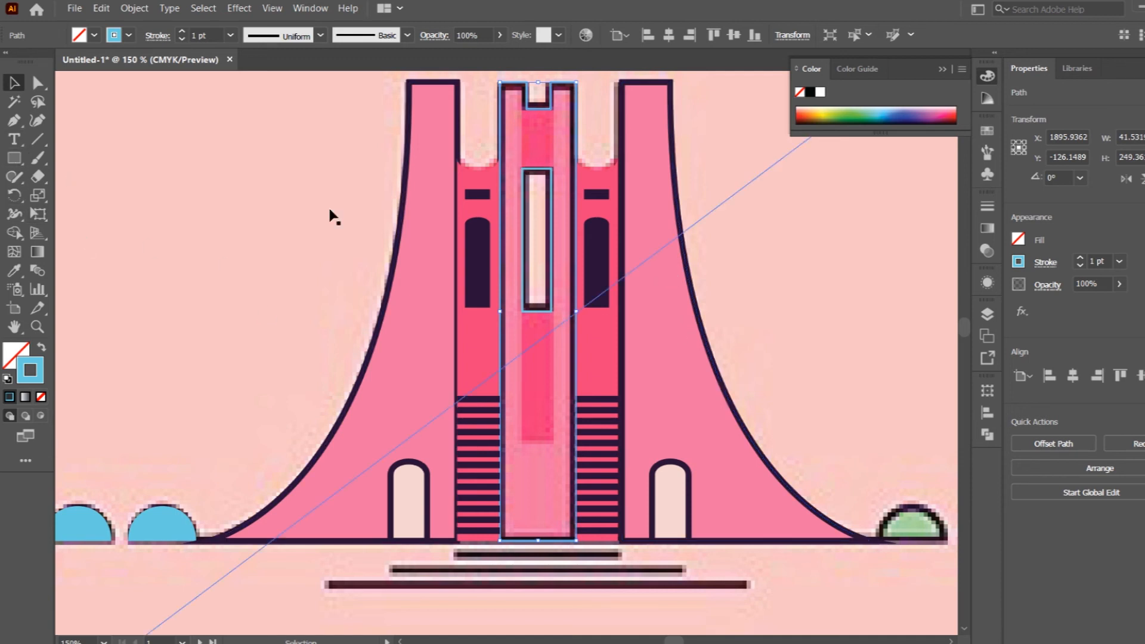
left_click(15, 271)
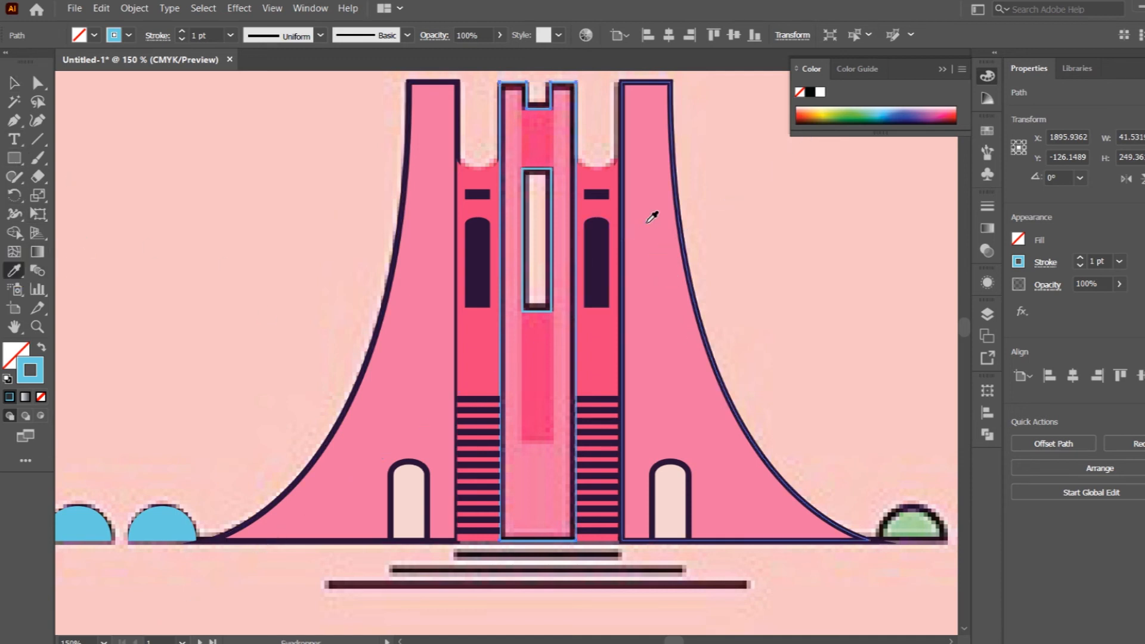
left_click(641, 209)
left_click(15, 83)
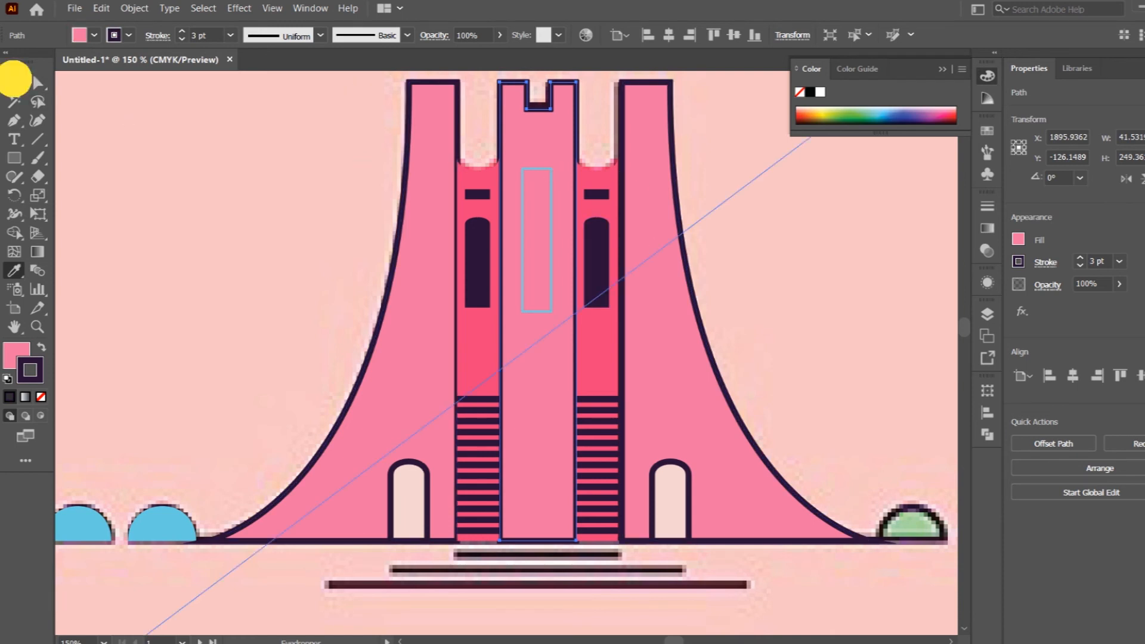
Step: Fill the central tower's tall narrow window with the dark purple sampled from the left section's arched window
left_click(550, 171)
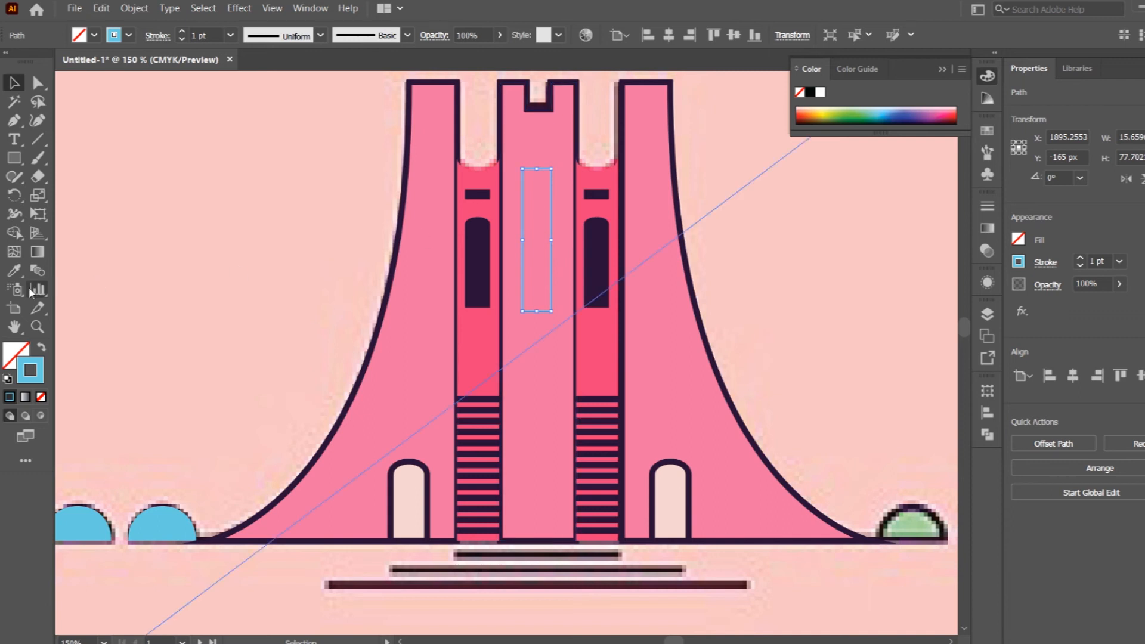
left_click(14, 270)
left_click(475, 230)
left_click(17, 83)
scroll(495, 271, "down", 2)
left_click(607, 502)
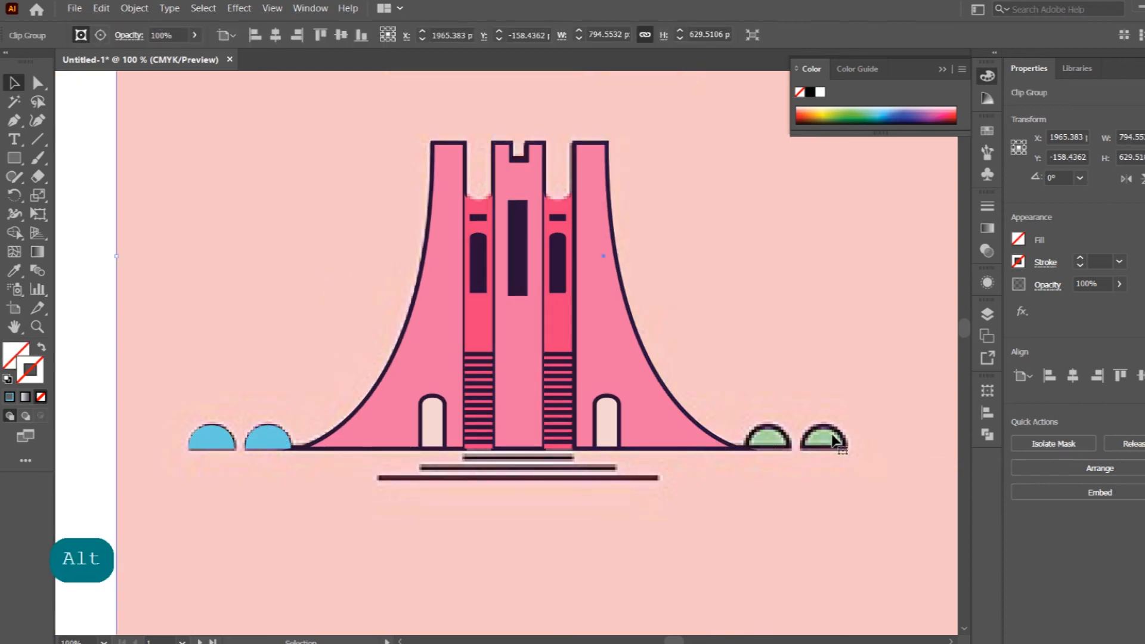
Step: Duplicate the two blue half-round bushes horizontally onto the green bushes beside the right wing
left_click(212, 441)
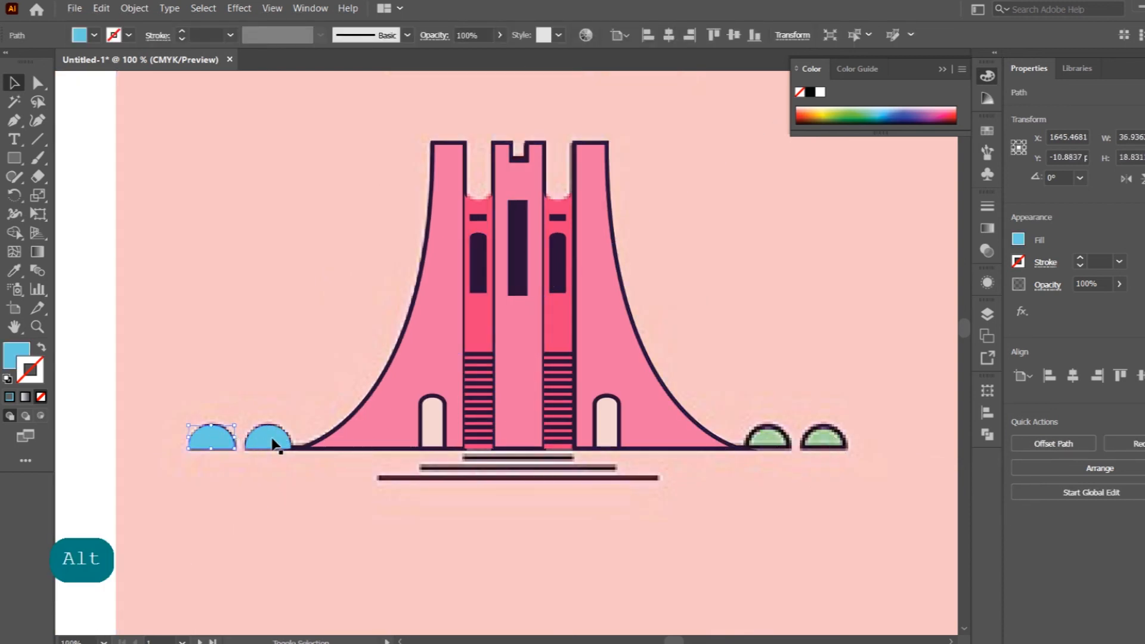
left_click(258, 440, "shift")
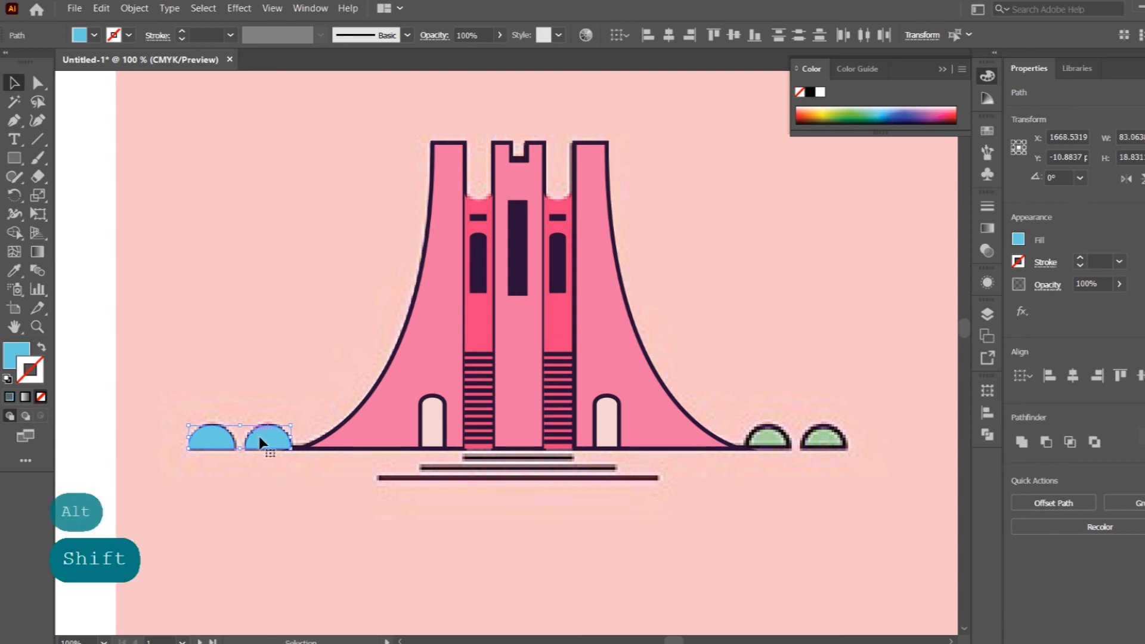
left_click_drag(260, 441, 812, 438)
Step: Move the pink reference image leftwards out from behind the traced monument
scroll(804, 426, "down", 2)
key("space")
left_click_drag(773, 316, 694, 315)
left_click(892, 254)
left_click_drag(805, 223, 289, 210)
Step: Shift the right wing and its door slightly left so they meet the neighbouring narrow section
scroll(596, 423, "up", 2)
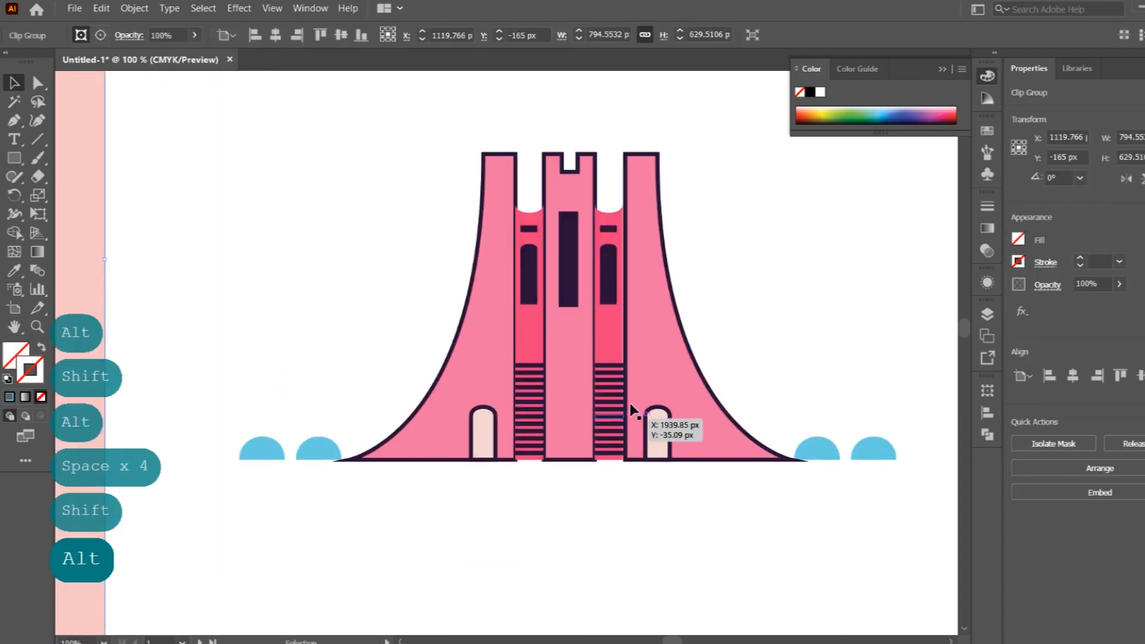
left_click_drag(701, 188, 647, 444)
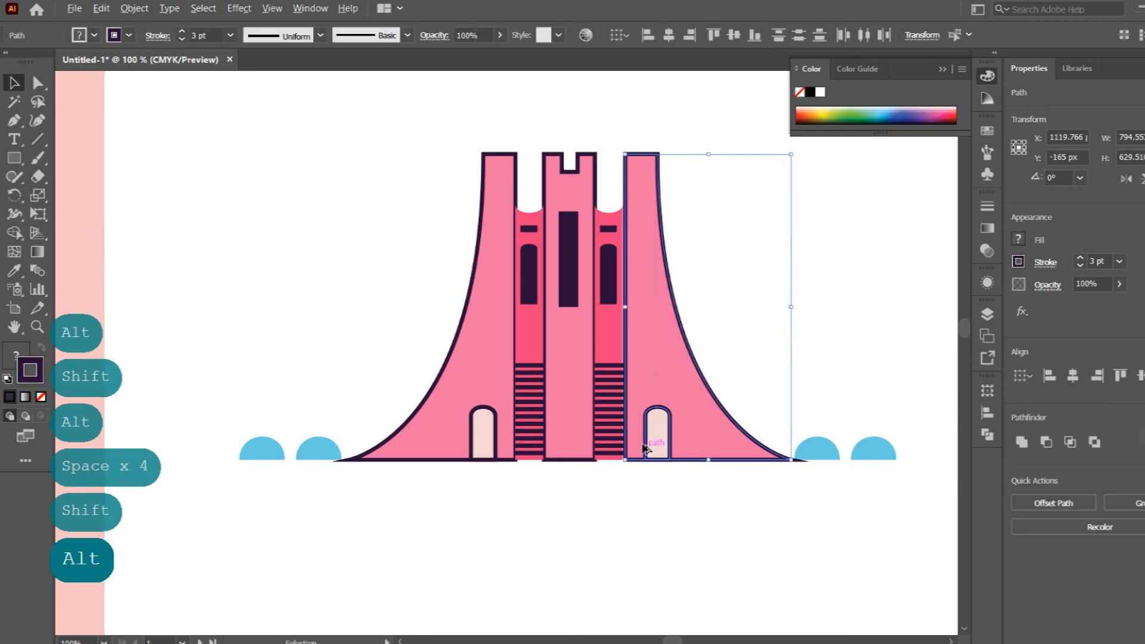
scroll(640, 445, "up", 2)
left_click_drag(625, 326, 620, 325)
left_click(679, 484)
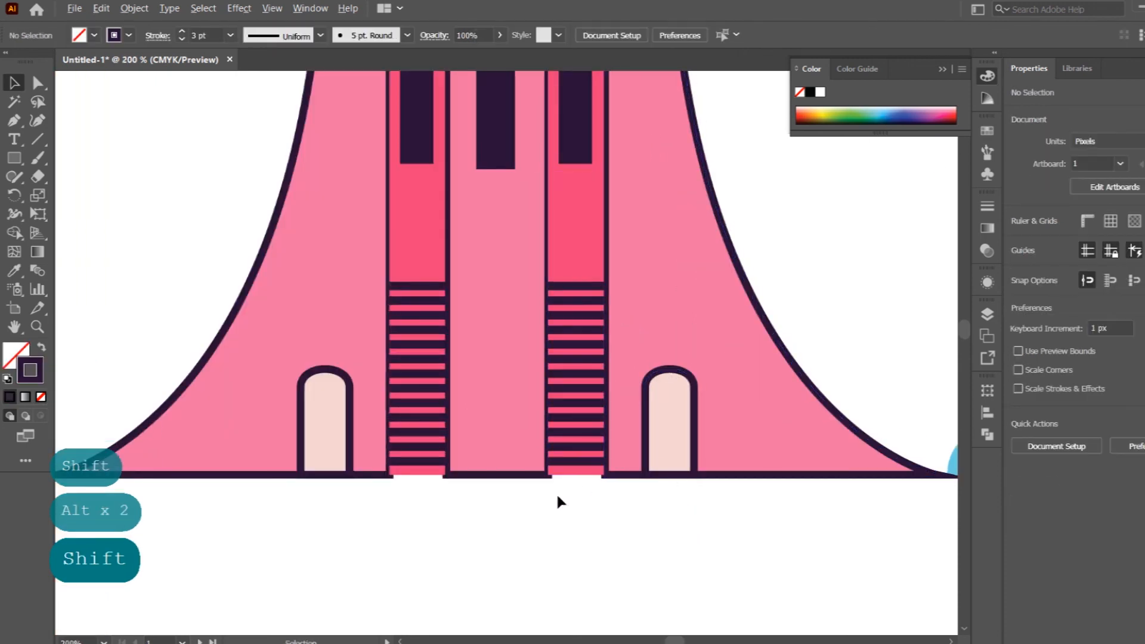
Step: Move the reference image farther left, completely off the artboard
scroll(557, 501, "down", 2)
scroll(531, 315, "down", 2)
left_click_drag(513, 298, 638, 320)
scroll(653, 360, "down", 2)
left_click_drag(471, 314, 245, 307)
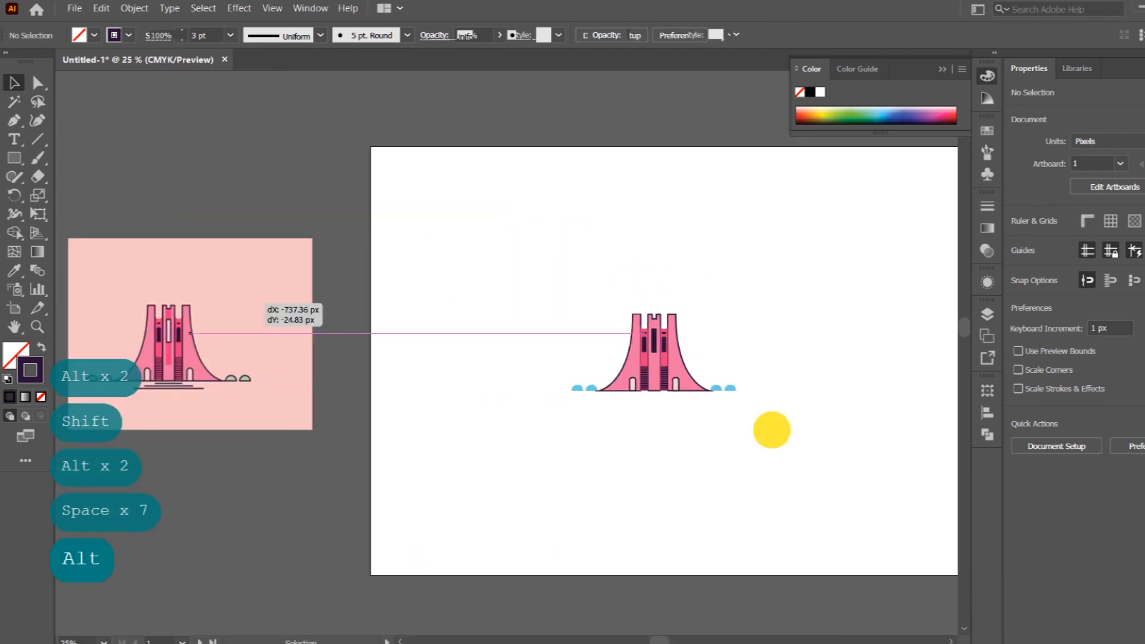
Step: Select the whole traced monument with its bushes and scale it up proportionally across most of the artboard
left_click_drag(531, 260, 735, 425)
left_click_drag(734, 314, 863, 223)
key("space")
left_click_drag(657, 264, 534, 243)
left_click(534, 244)
Step: Centre the whole enlarged monument with its bushes horizontally on the artboard
left_click_drag(452, 325, 460, 330)
key("ctrl+z")
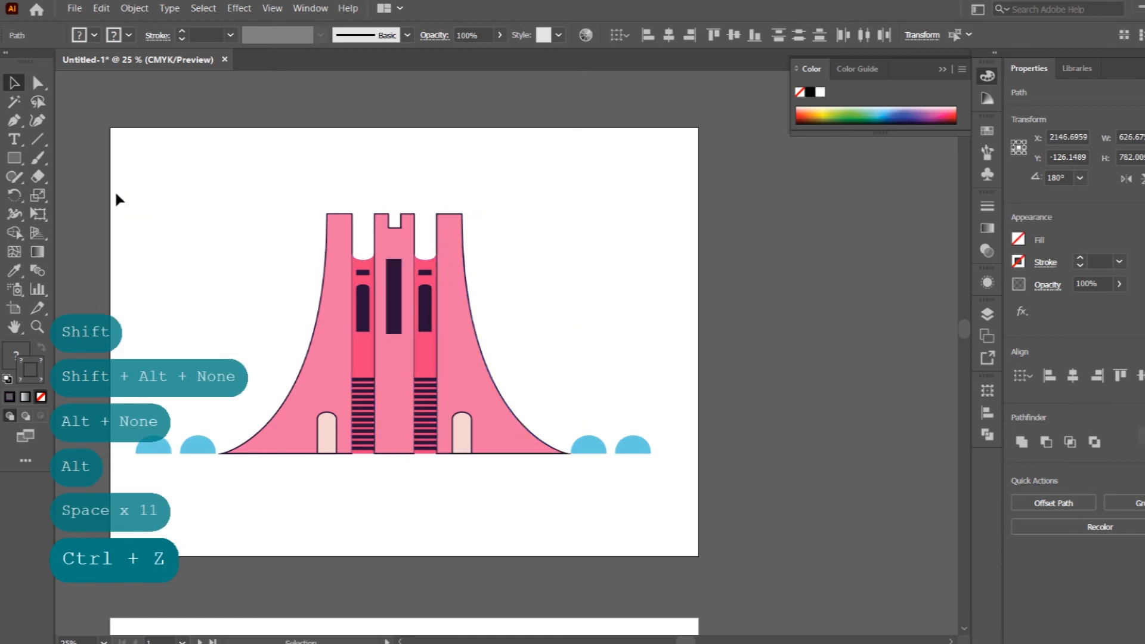
left_click(641, 491)
left_click_drag(116, 177, 644, 450)
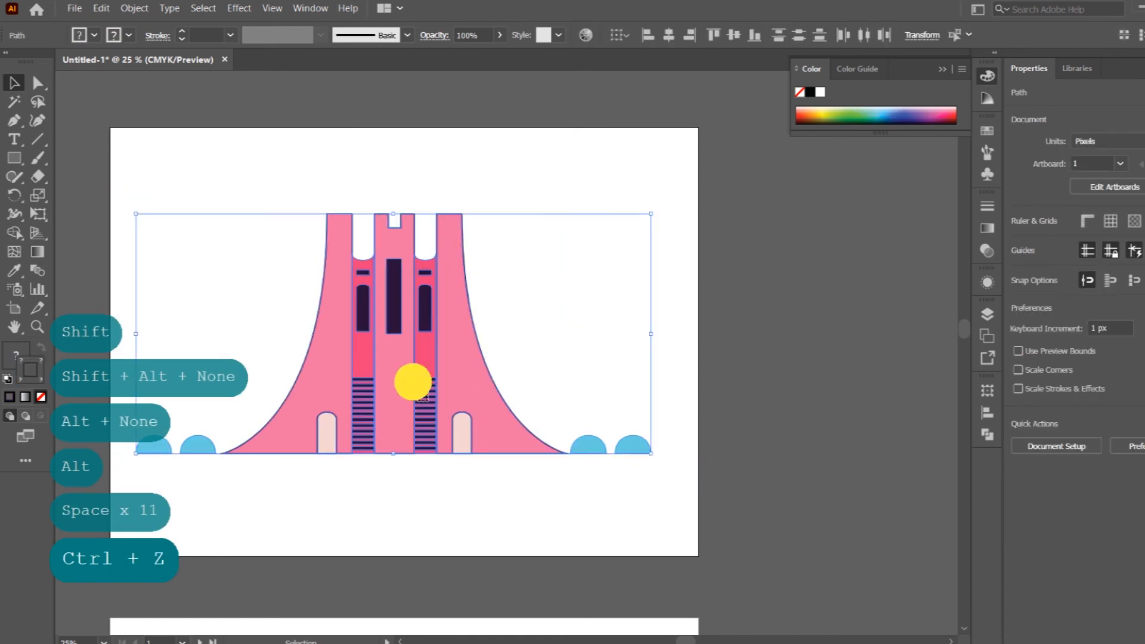
left_click_drag(409, 378, 420, 378)
left_click(632, 355)
left_click_drag(624, 404, 710, 417)
key("ctrl+0")
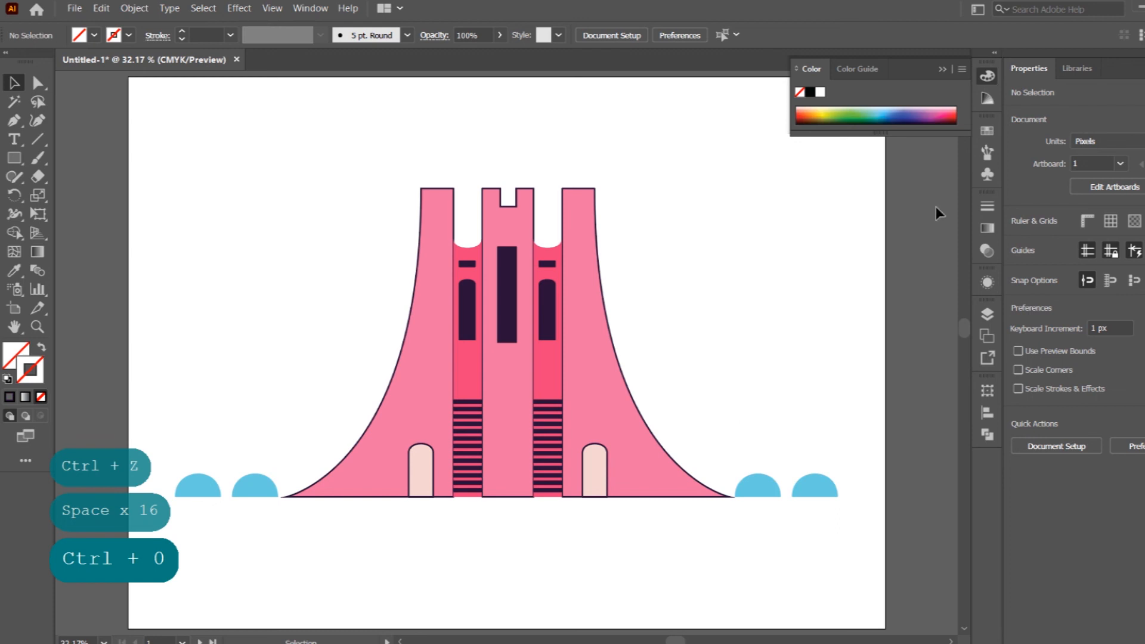
Step: Draw a colour-sample rectangle about 125 by 135 px in the artboard's upper-left corner, using the left wing's style
left_click(758, 233)
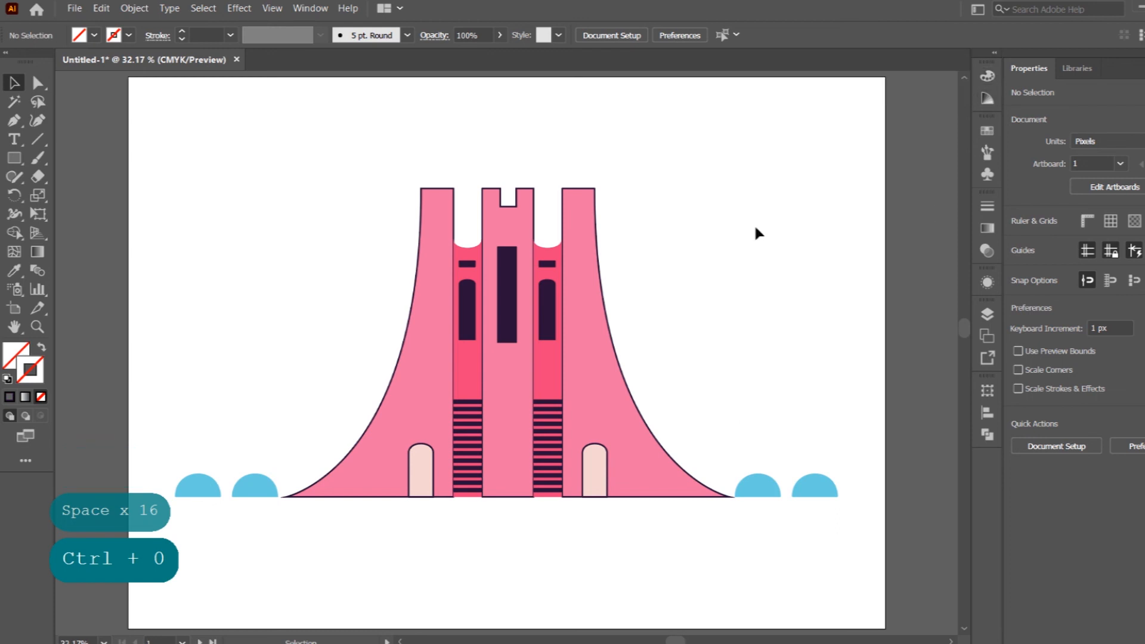
left_click(439, 326)
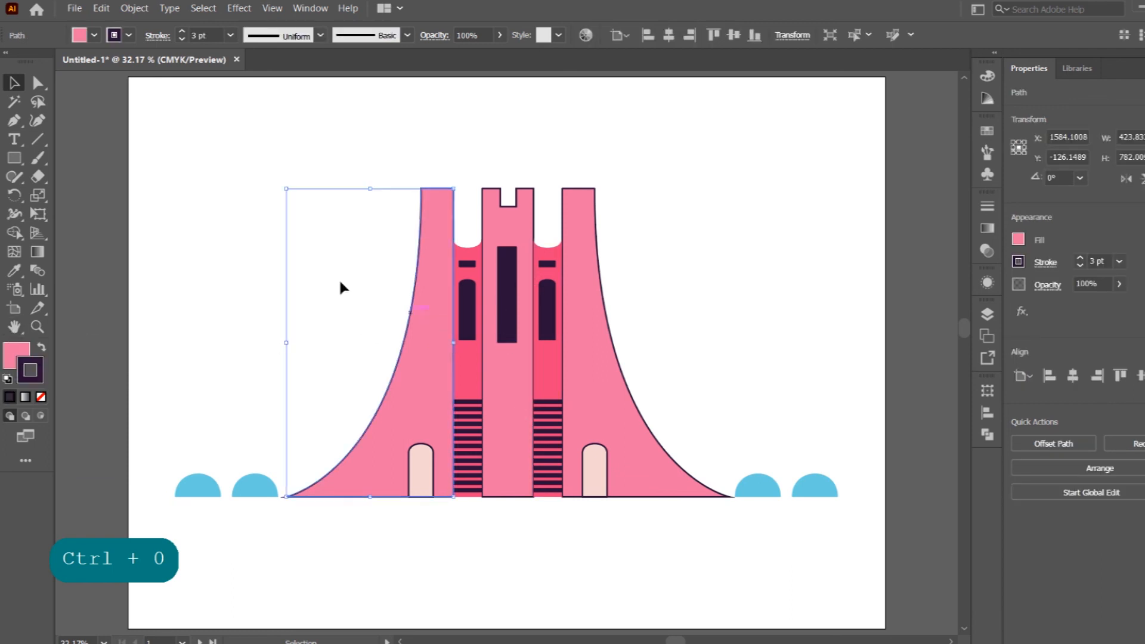
left_click(171, 273)
left_click(14, 158)
left_click_drag(143, 102, 194, 155)
left_click(14, 82)
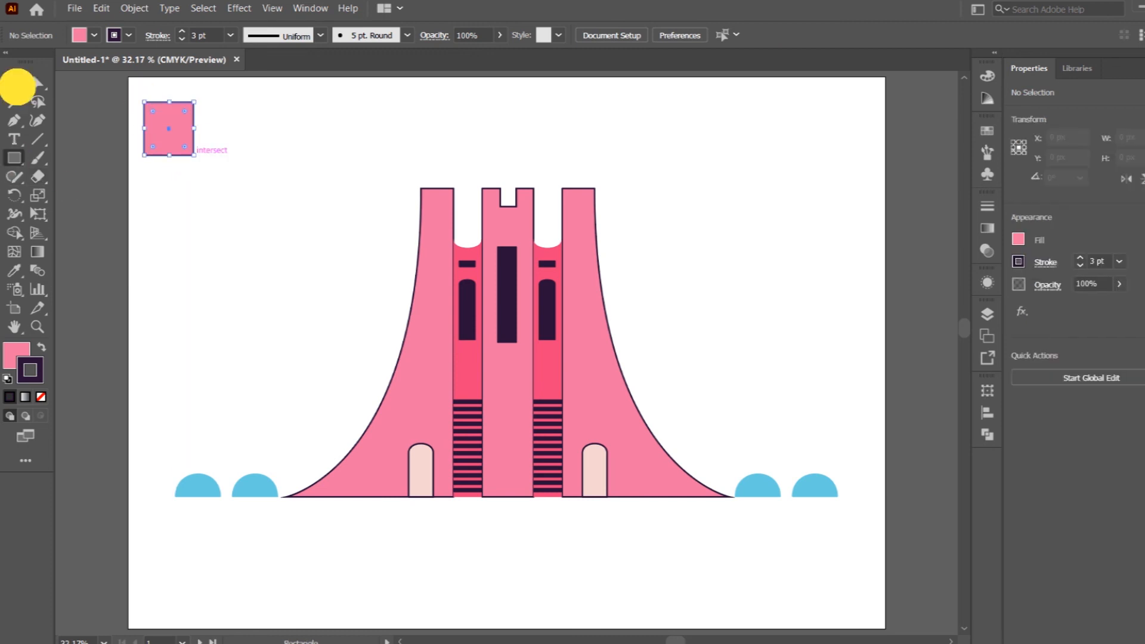
Step: Change the sample rectangle's fill to a dark green
double_click(16, 355)
left_click(656, 343)
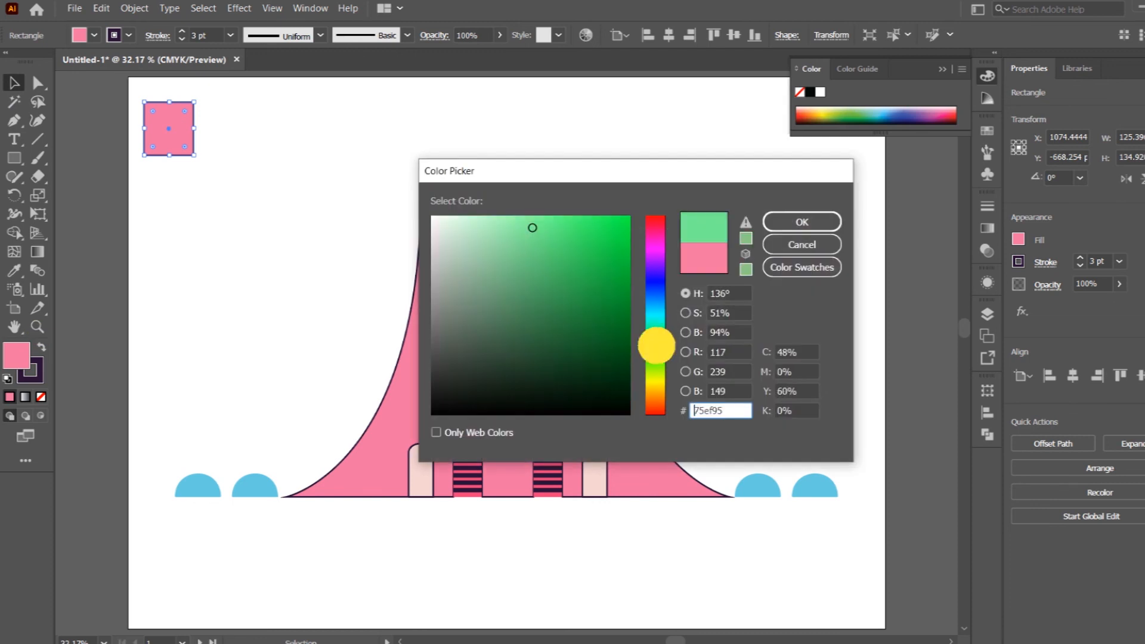
left_click(613, 353)
left_click(769, 223)
left_click(525, 149)
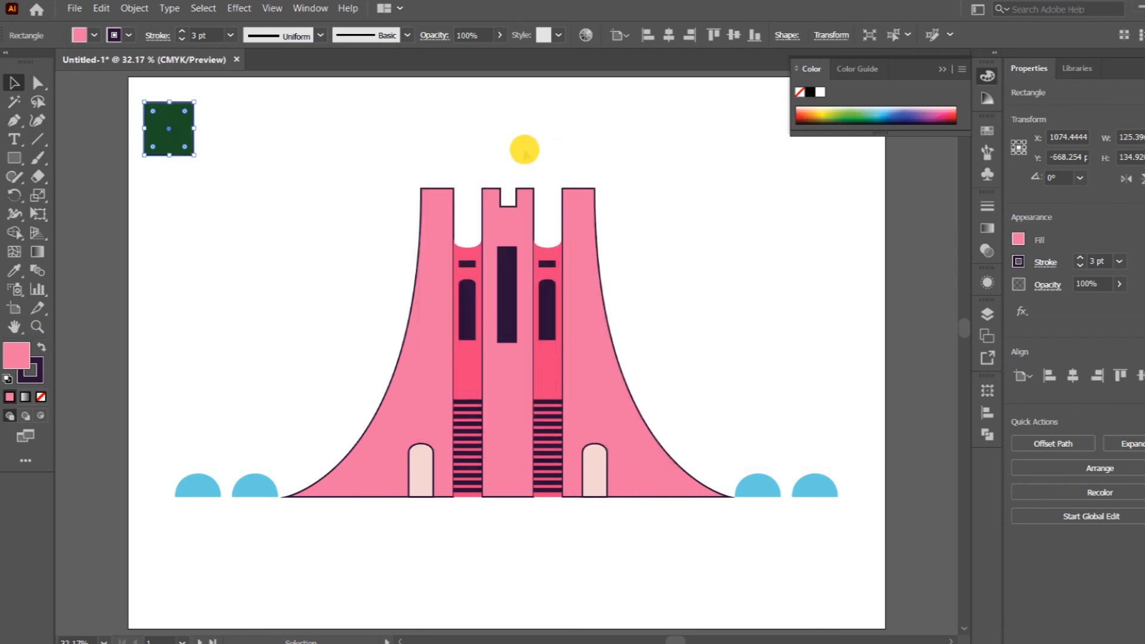
Step: Apply the sample rectangle's dark green fill to the left wing with the Eyedropper
left_click(437, 233)
left_click(14, 270)
left_click(14, 89)
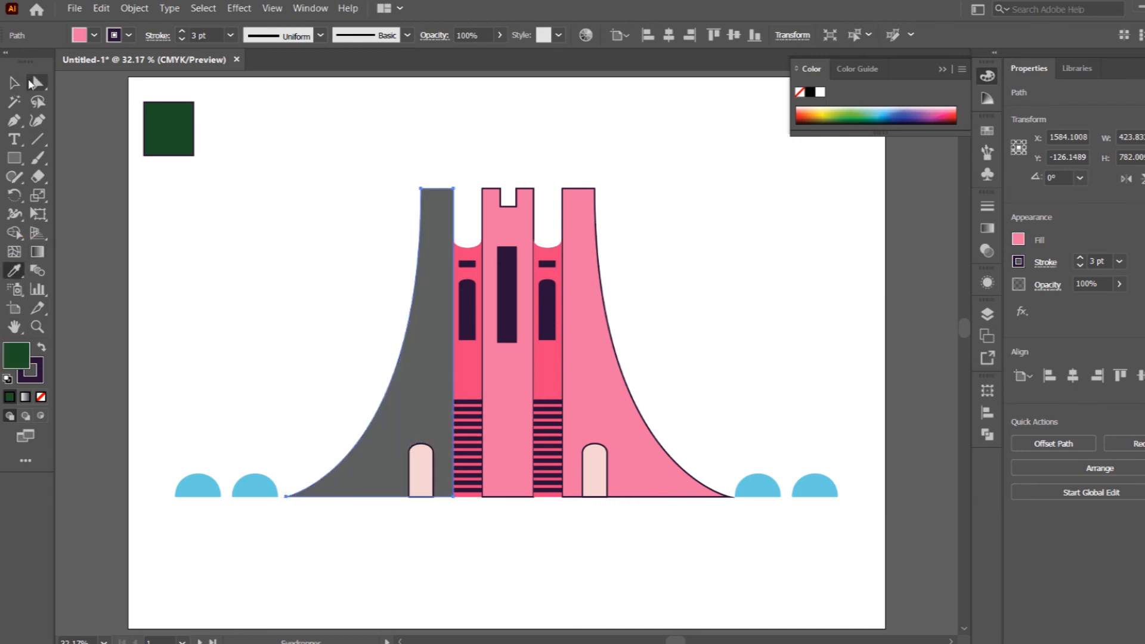
left_click(14, 82)
left_click(14, 270)
left_click(178, 121)
left_click(20, 84)
Step: Apply the sample rectangle's dark green fill to the right wing and the central tower together
left_click(596, 301)
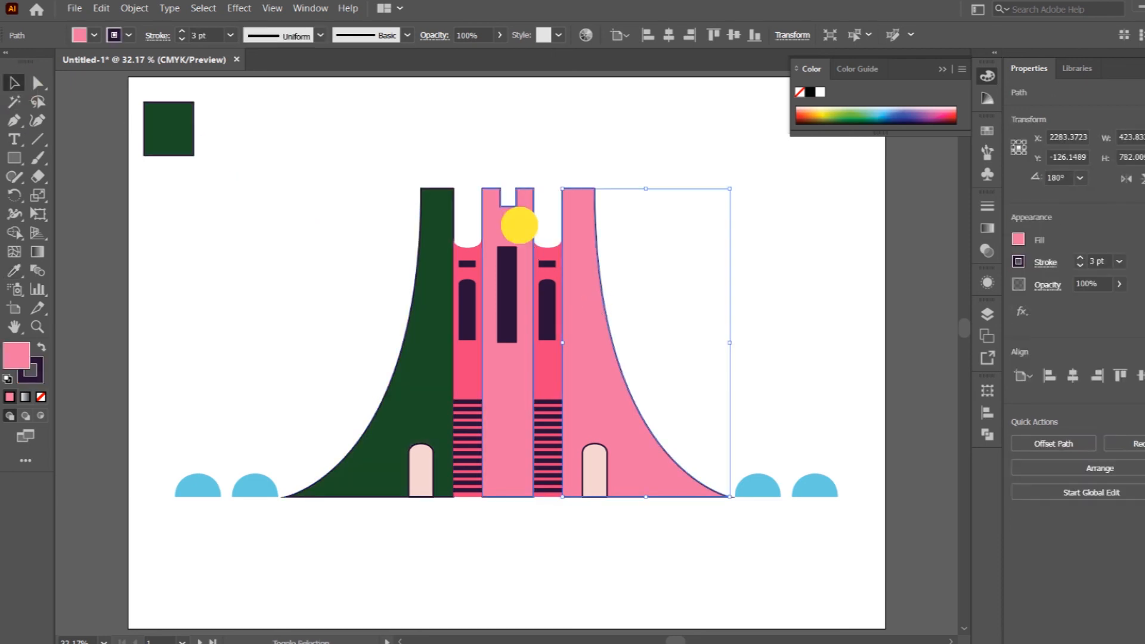
left_click(519, 225, "shift")
left_click(14, 270)
left_click(192, 134)
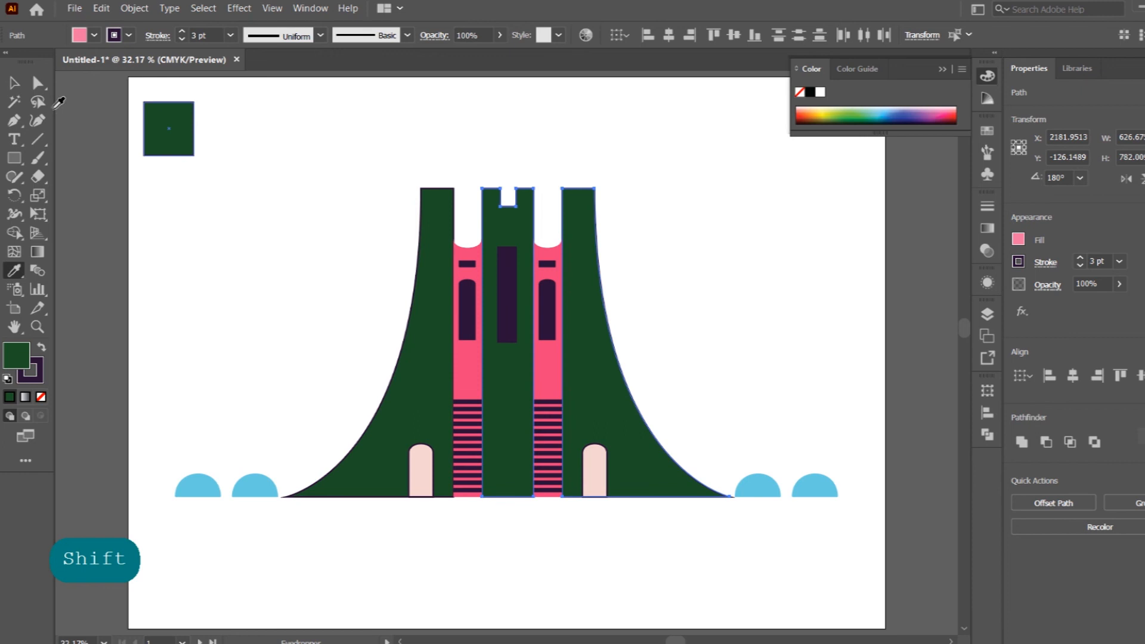
left_click(14, 83)
left_click(263, 312)
Step: Select all four blue bushes and give them the sample rectangle's dark green fill and dark purple outline
left_click(196, 485, "shift")
left_click(247, 485, "shift")
left_click(750, 486, "shift")
left_click(839, 494, "shift")
left_click(14, 270)
left_click(176, 131)
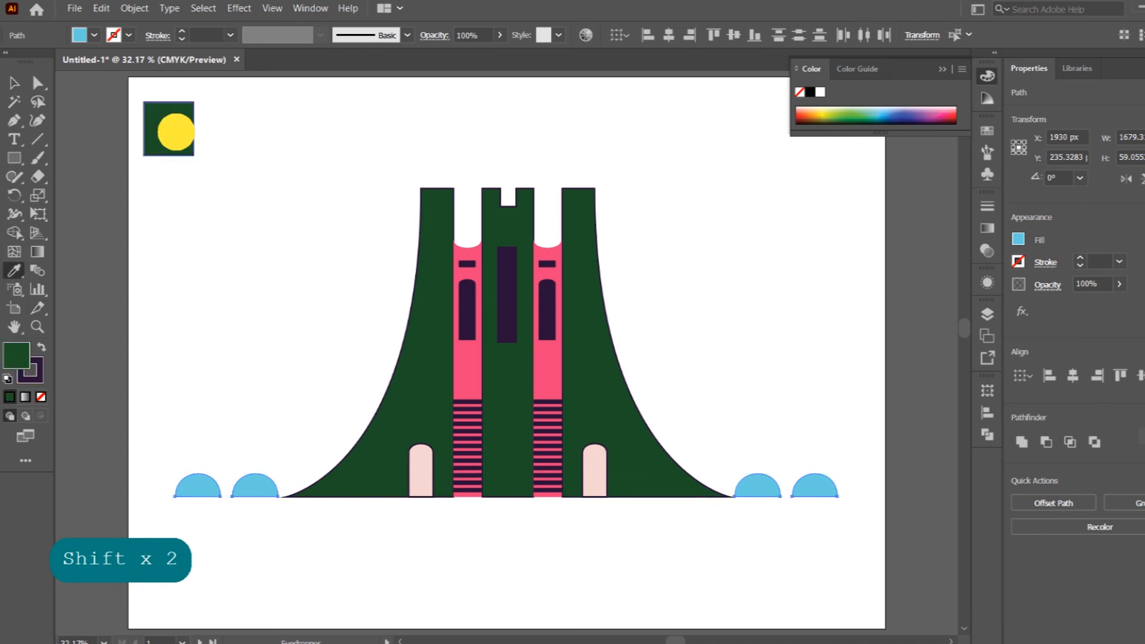
left_click(14, 84)
Step: Recolour the pink fill of both narrow striped sections to a bright golden yellow
left_click(416, 362)
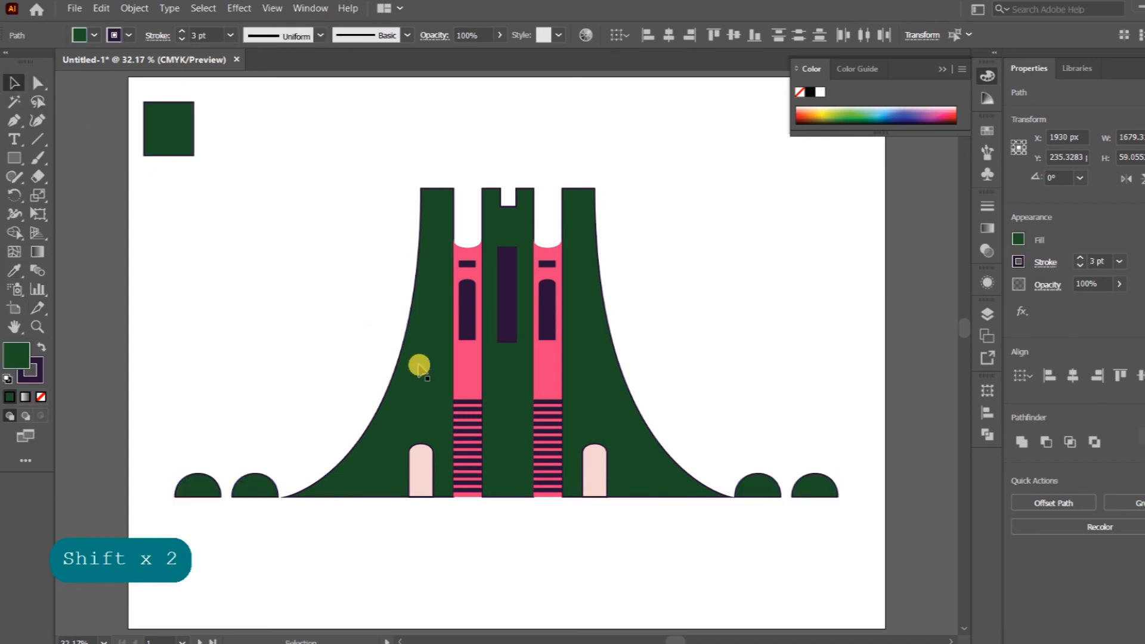
left_click(467, 360)
left_click(537, 380, "shift")
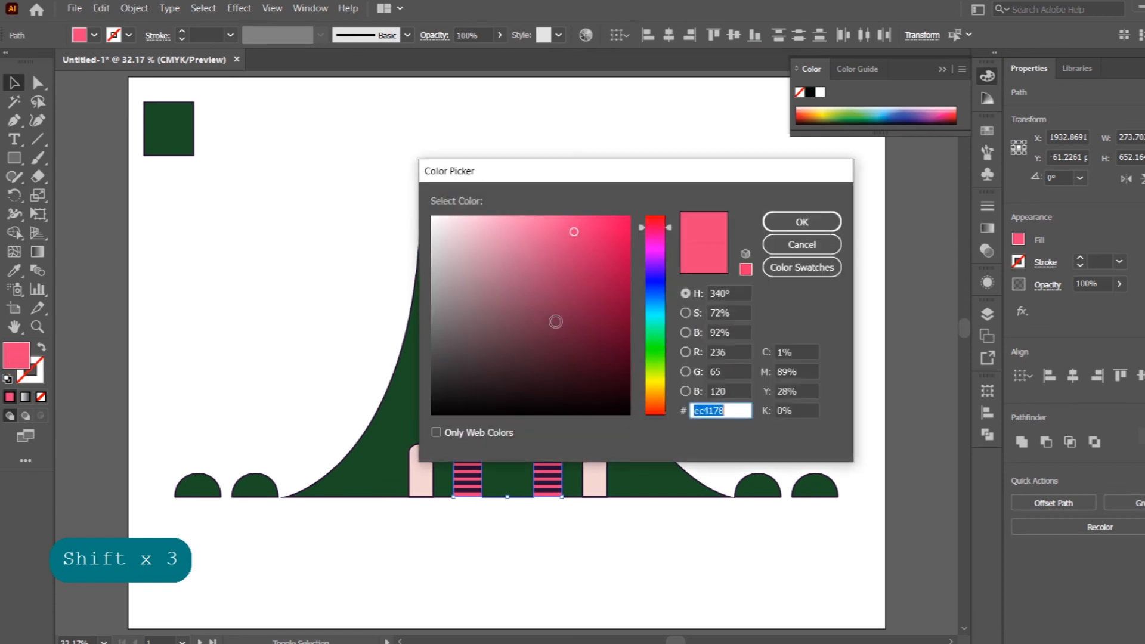
left_click(440, 220)
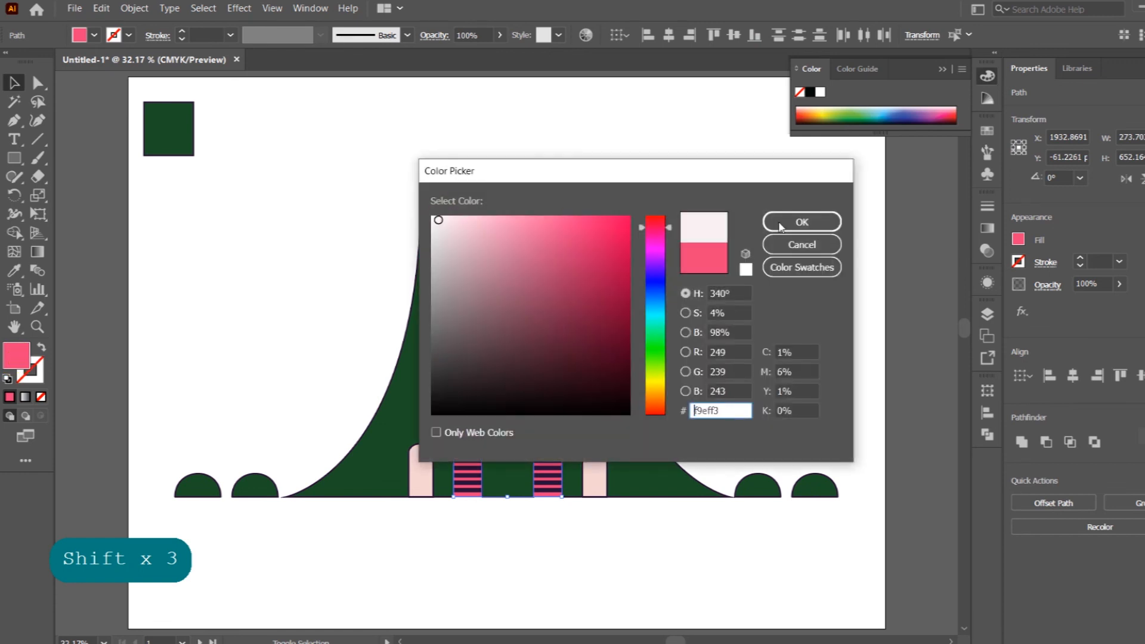
left_click(655, 385)
left_click_drag(595, 236, 654, 205)
left_click(786, 223)
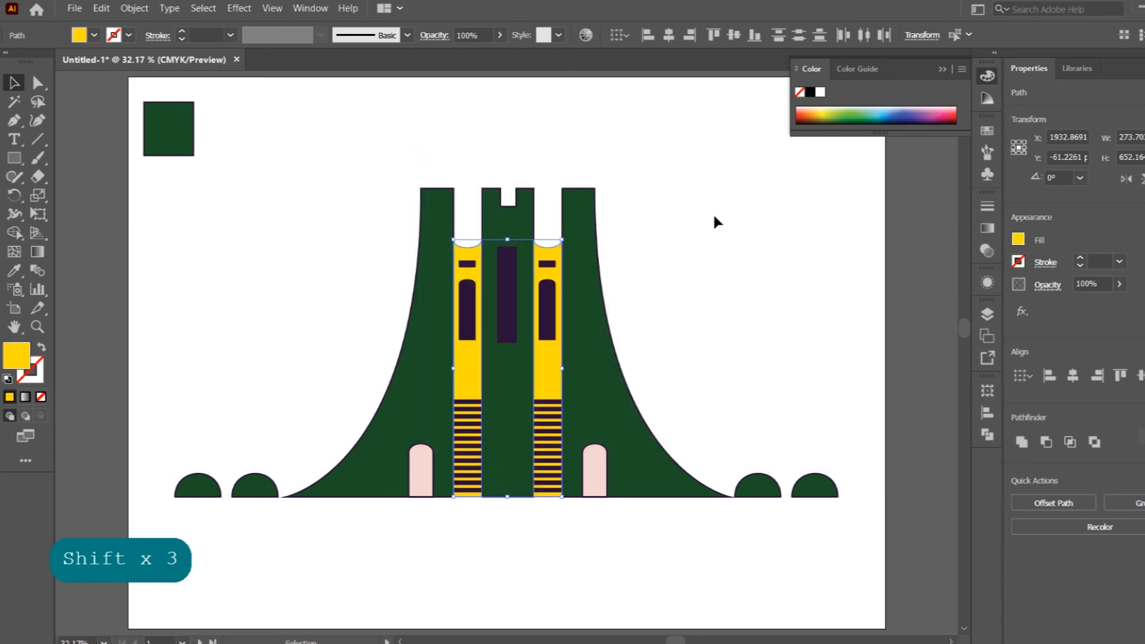
left_click(712, 216)
Step: Set the central tower's fill to a bright pinkish red with a hue of 344°
key("ctrl+plus")
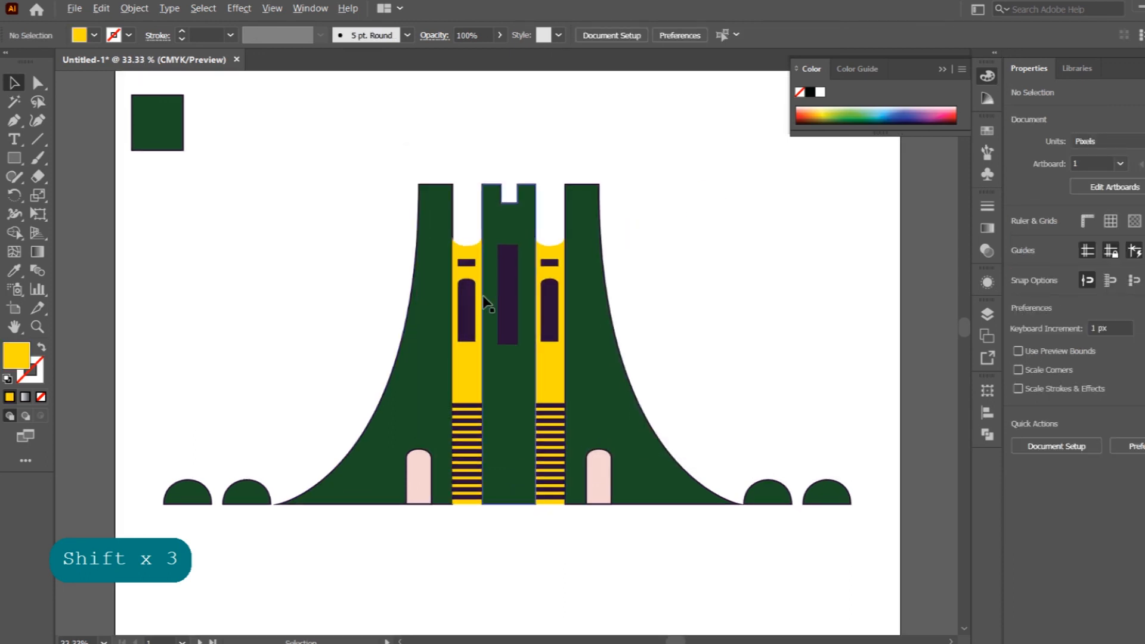
left_click(470, 319)
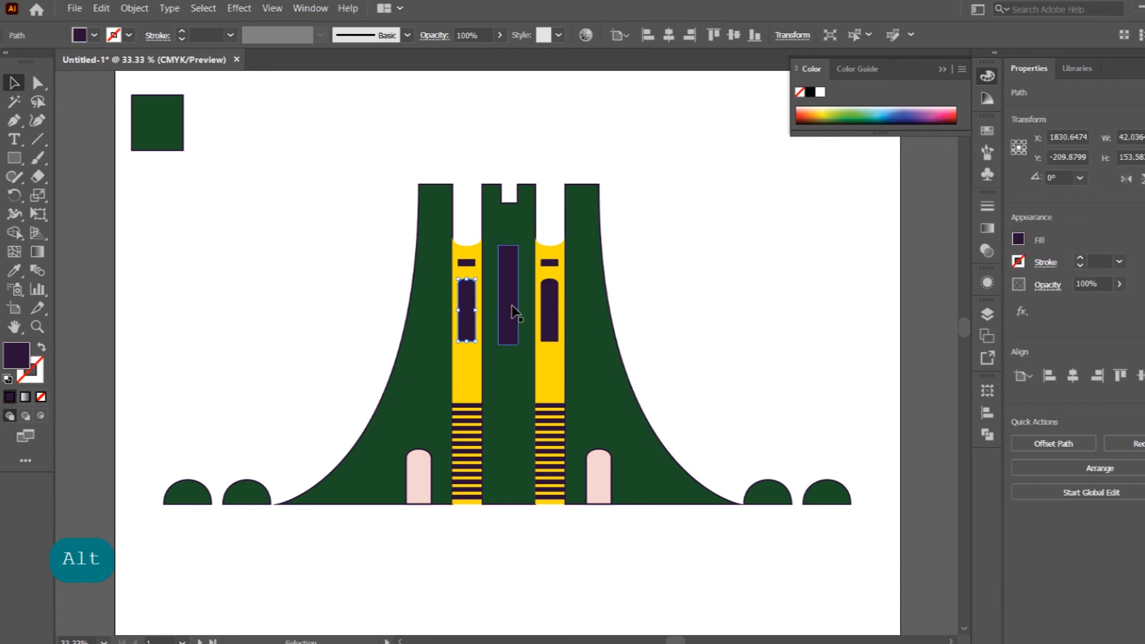
left_click(547, 295, "shift")
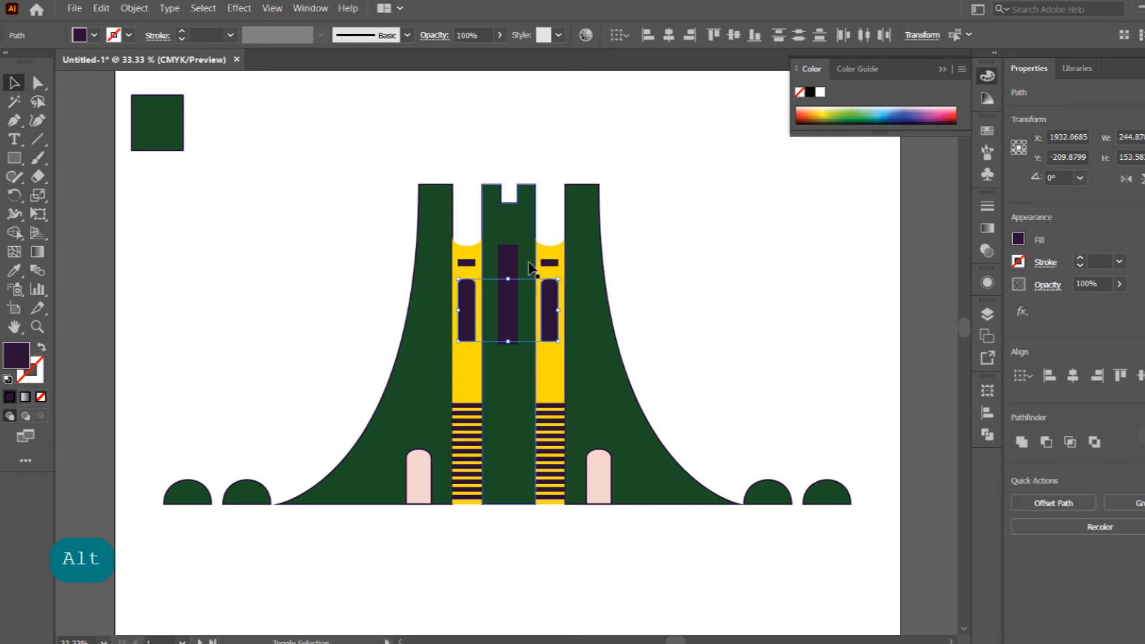
left_click(509, 226)
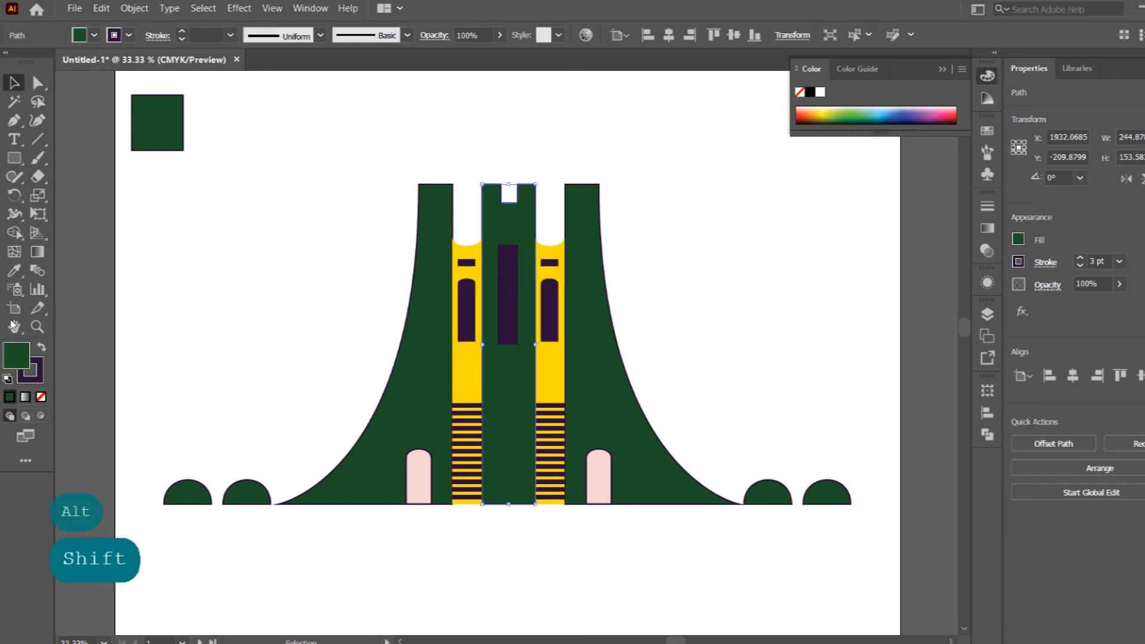
double_click(16, 353)
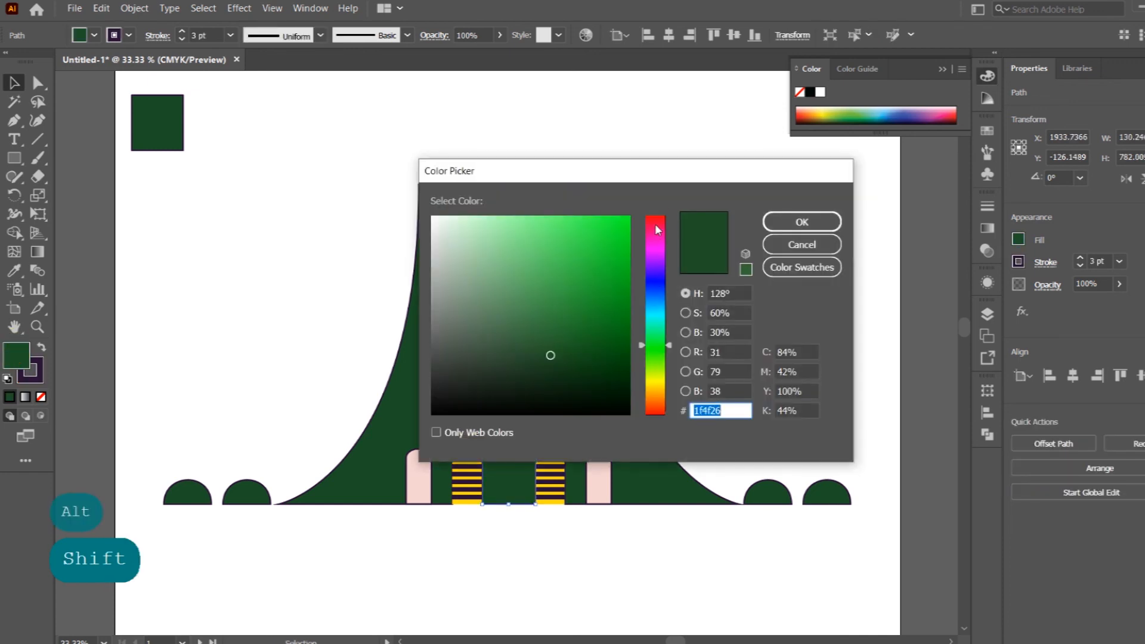
left_click(657, 227)
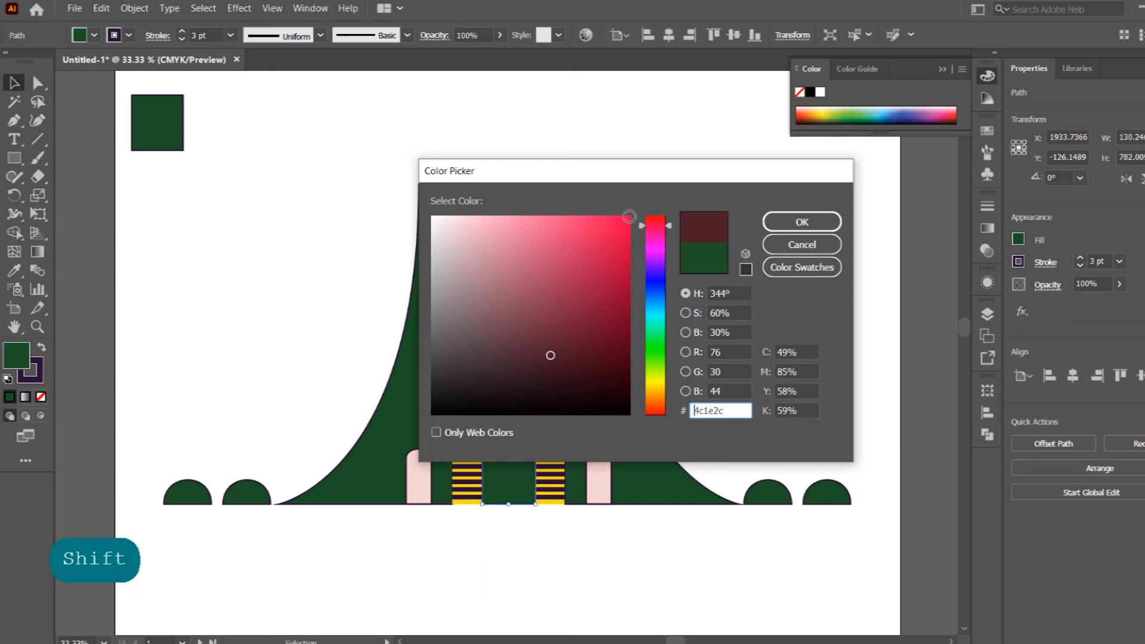
left_click(626, 217)
key("Return")
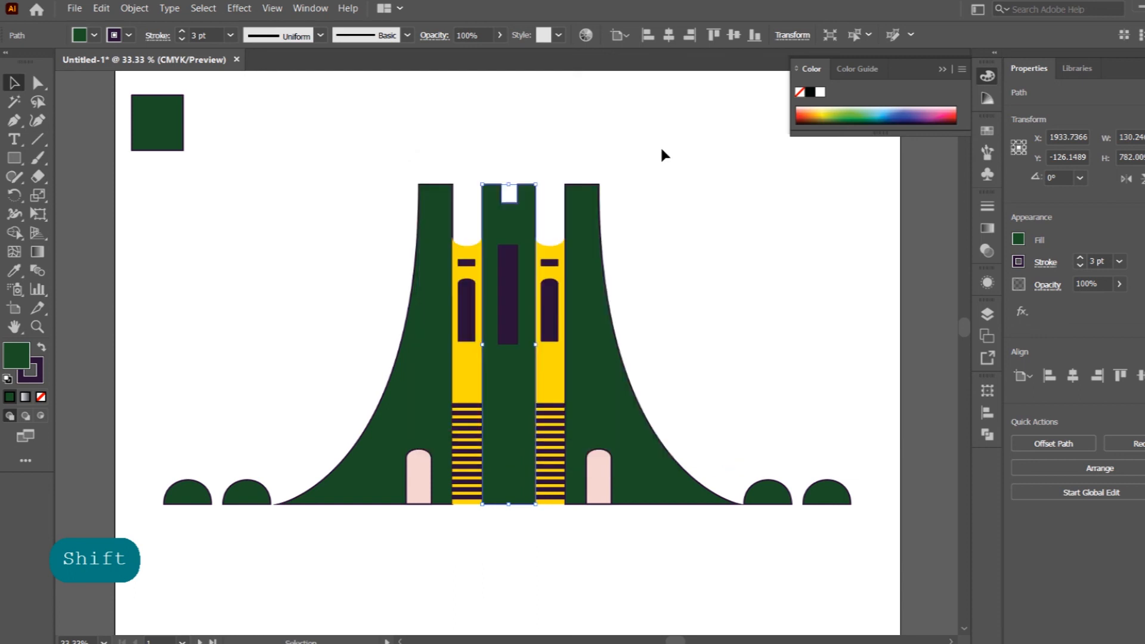
left_click(662, 146)
Step: Make the tall central window white by sampling the artboard background with the Eyedropper
left_click(511, 302)
left_click(14, 270)
left_click(272, 188)
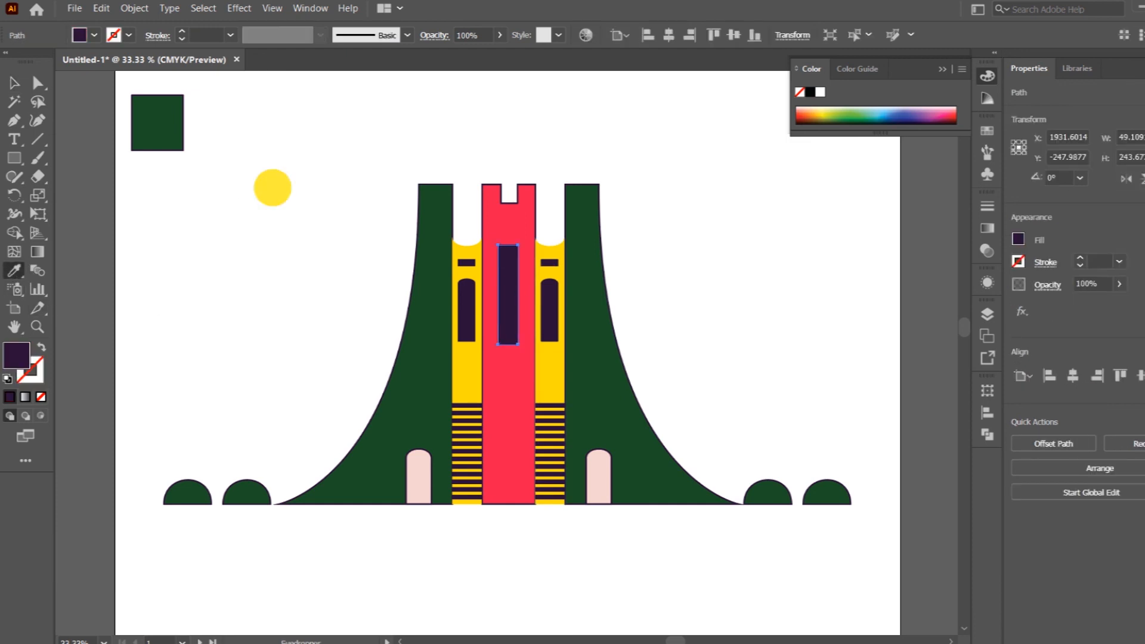
key("v")
left_click(370, 245)
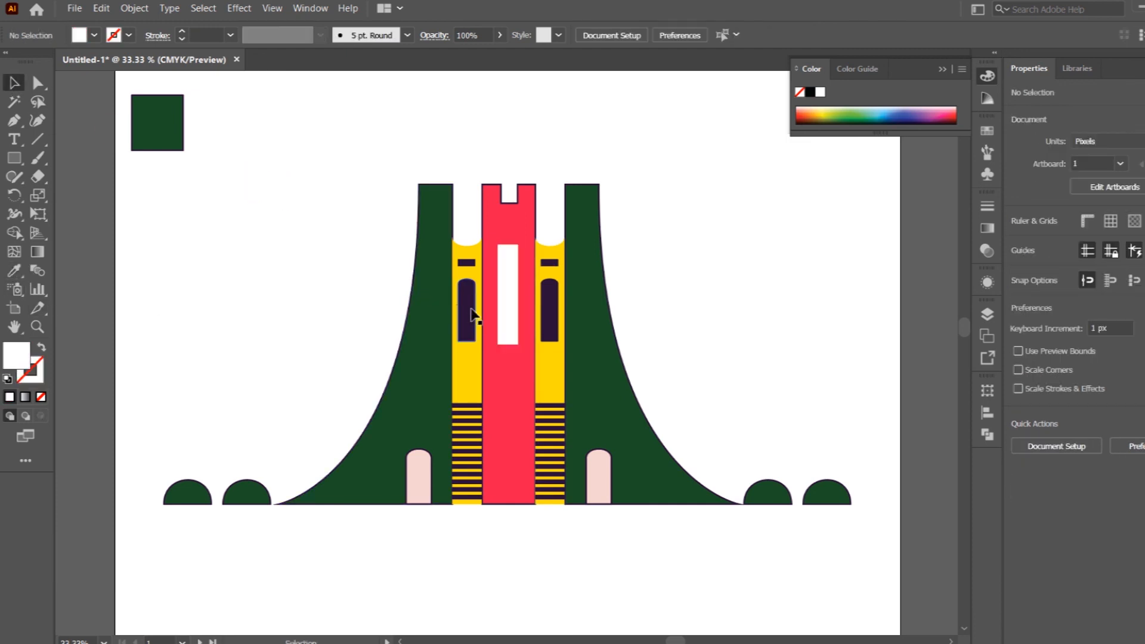
Step: Give both arched windows and the small bars above them the sample rectangle's dark green fill and dark purple outline
left_click(468, 315)
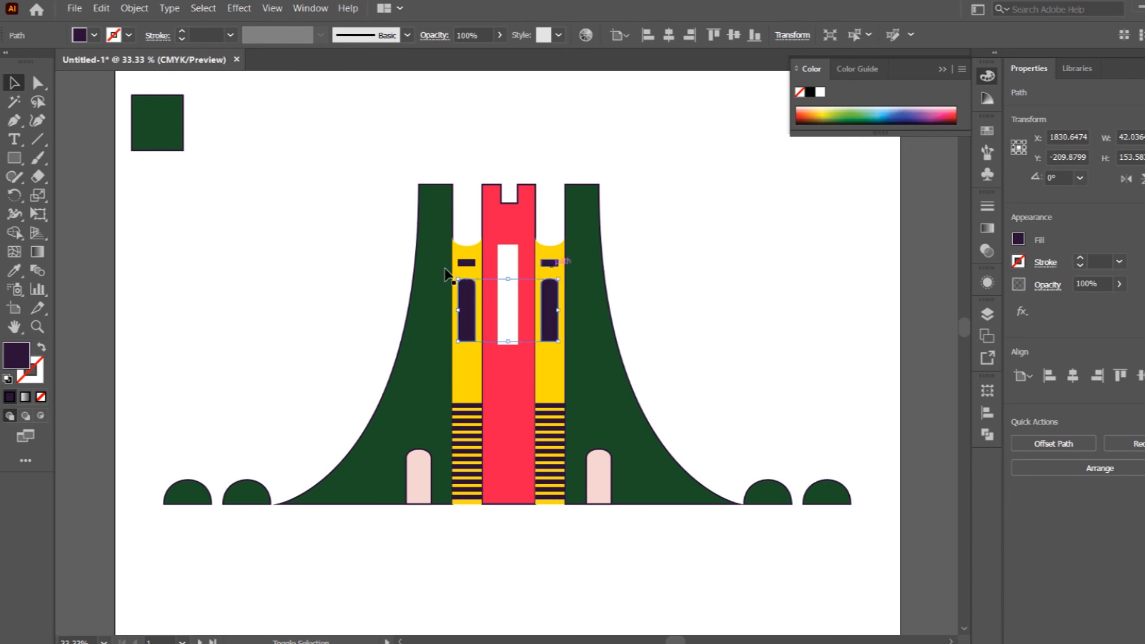
left_click(549, 263, "shift")
left_click(466, 262, "shift")
left_click(14, 270)
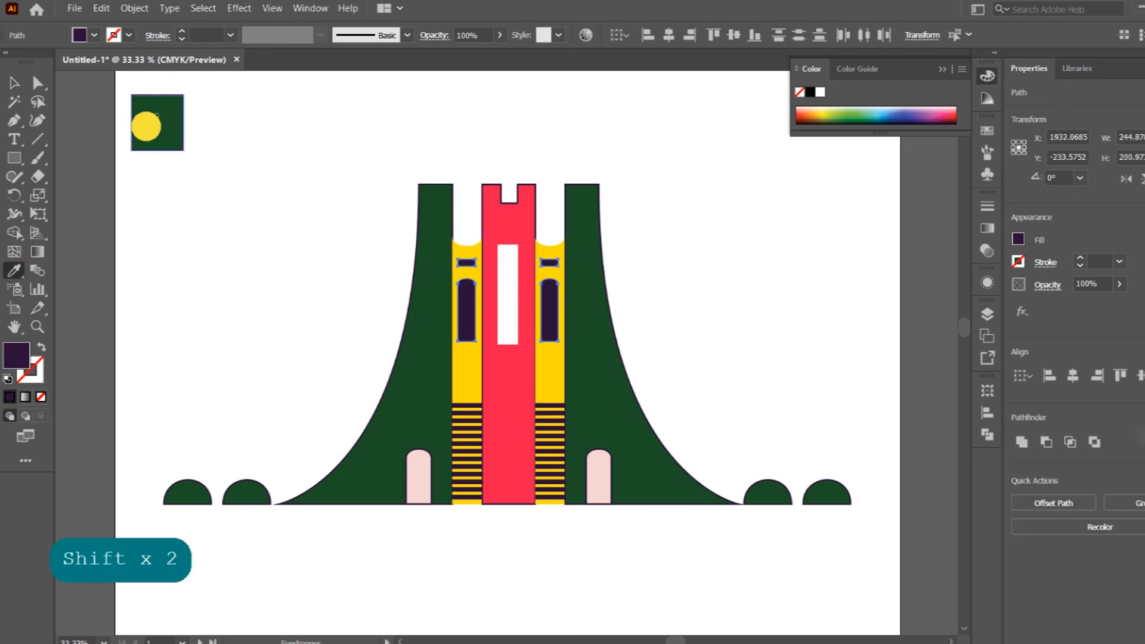
left_click(146, 126)
key("v")
left_click(220, 256)
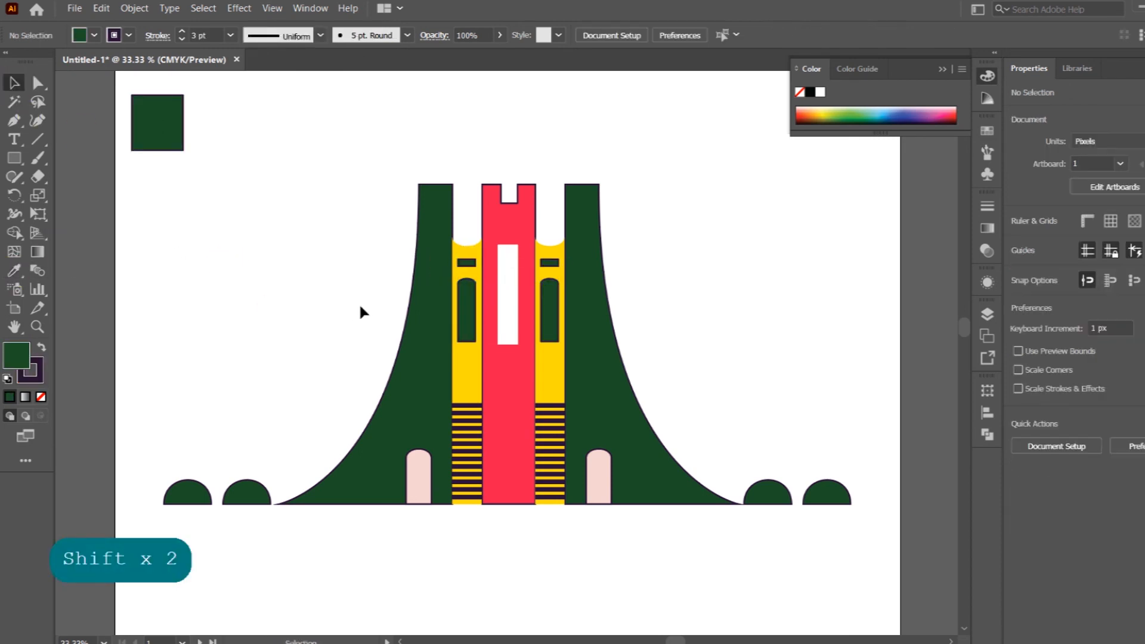
Step: Select all horizontal stripes in both yellow sections and apply the sample rectangle's dark green fill and dark purple outline
mouse_move(468, 416)
left_mouse_down()
mouse_move(468, 511)
mouse_move(462, 396)
left_mouse_up()
left_click_drag(546, 520, 547, 390)
left_click(545, 369, "shift")
left_click(470, 367, "shift")
left_click(16, 275)
left_click(154, 130)
left_click(15, 82)
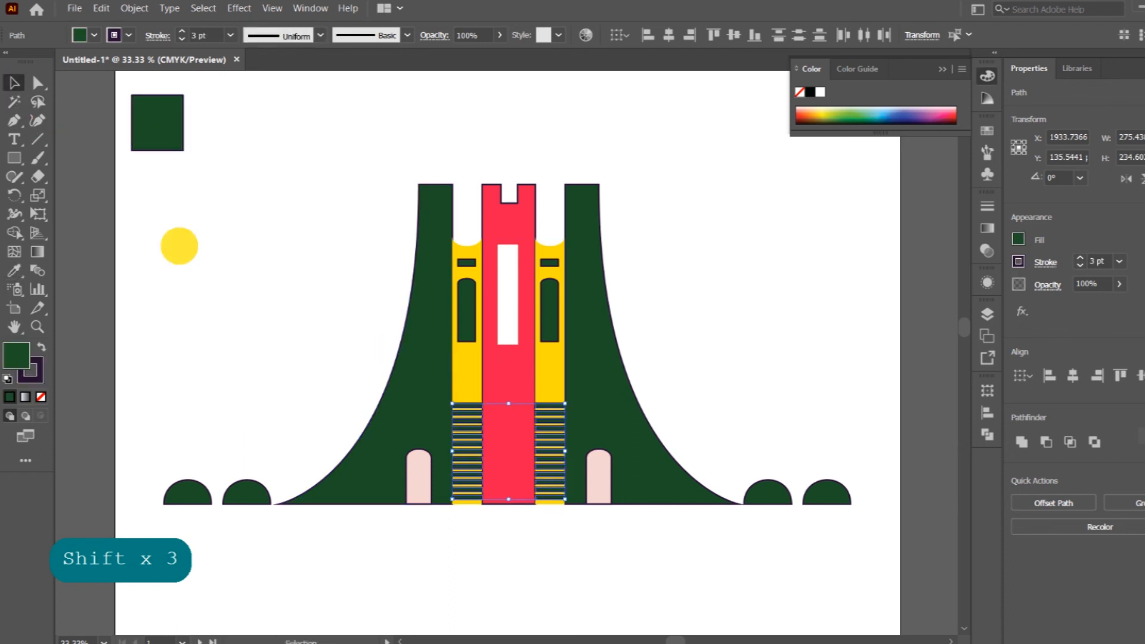
left_click(303, 346)
Step: Return the central tower to the sample rectangle's dark green fill and outline with the Eyedropper
left_click(402, 377)
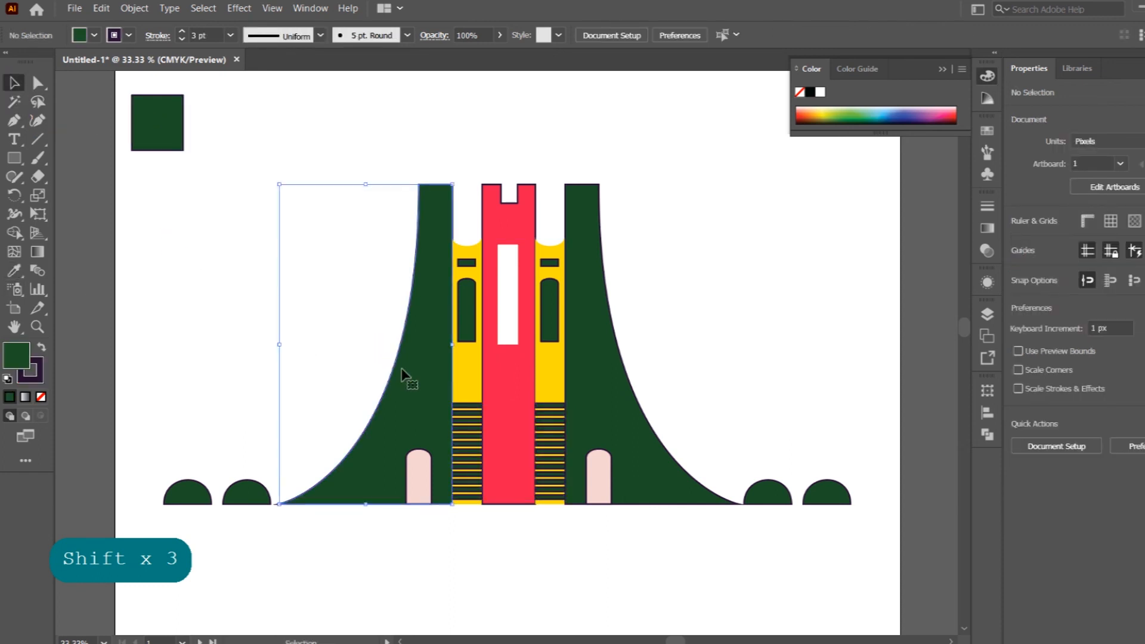
left_click(515, 366)
left_click(14, 270)
left_click(164, 134)
left_click(15, 84)
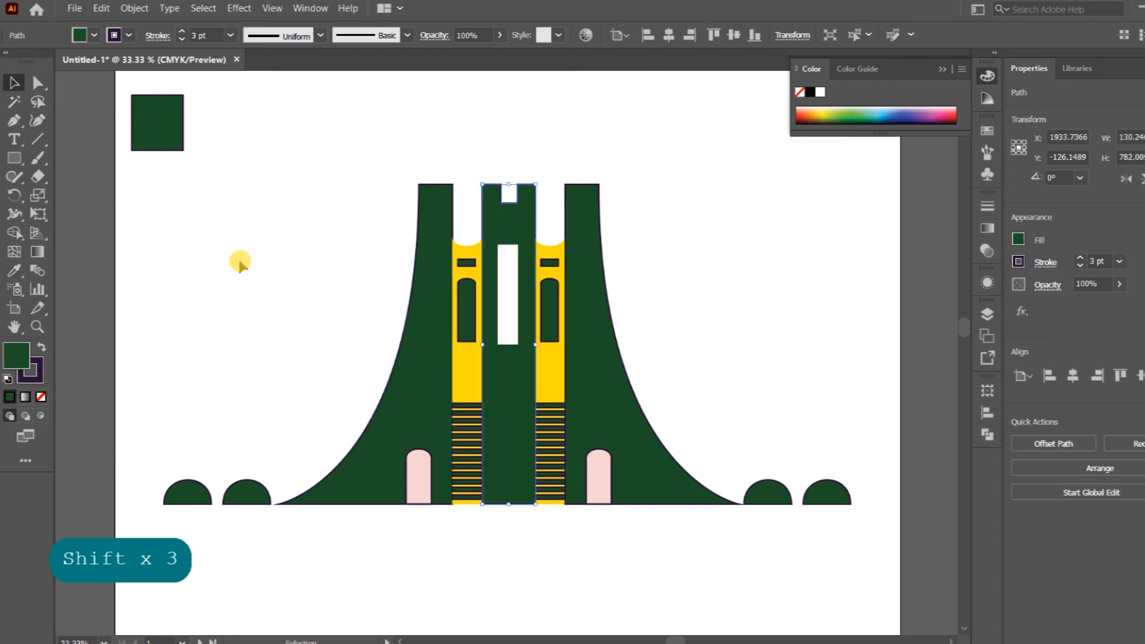
left_click(238, 258)
Step: Fill the tall central window with the golden yellow of the narrow side sections using the Eyedropper
left_click(508, 295)
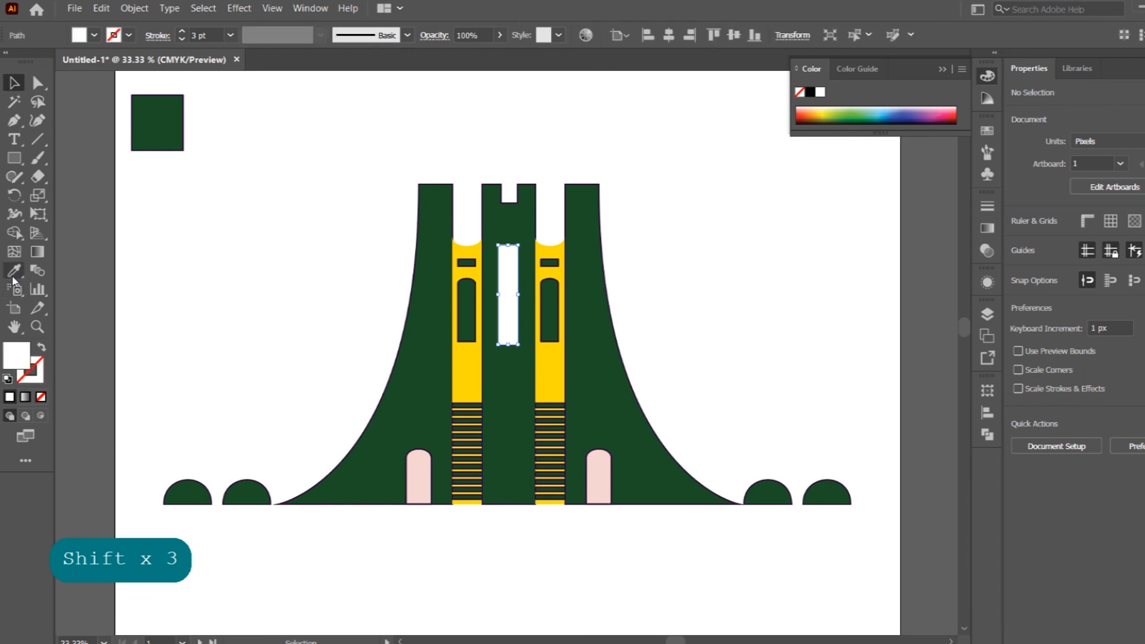
left_click(15, 271)
left_click(459, 256)
left_click(14, 83)
left_click(192, 238)
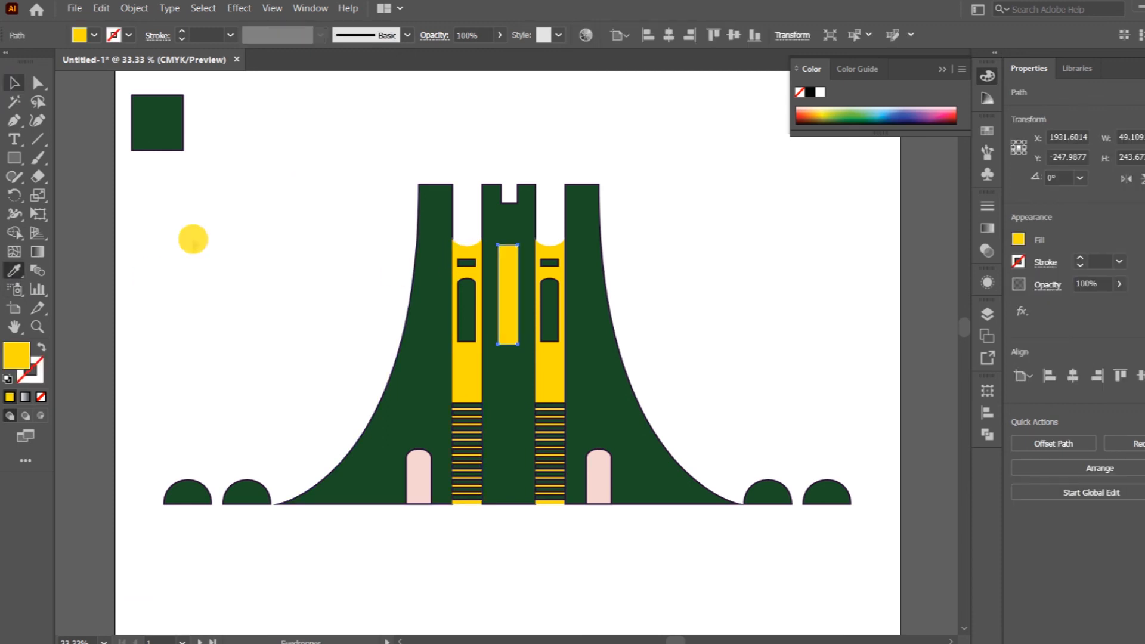
Step: Review the recoloured monument as a whole and its base up close, ending with the entire artboard in view
key("ctrl+minus")
key("space")
left_click_drag(453, 477, 534, 488)
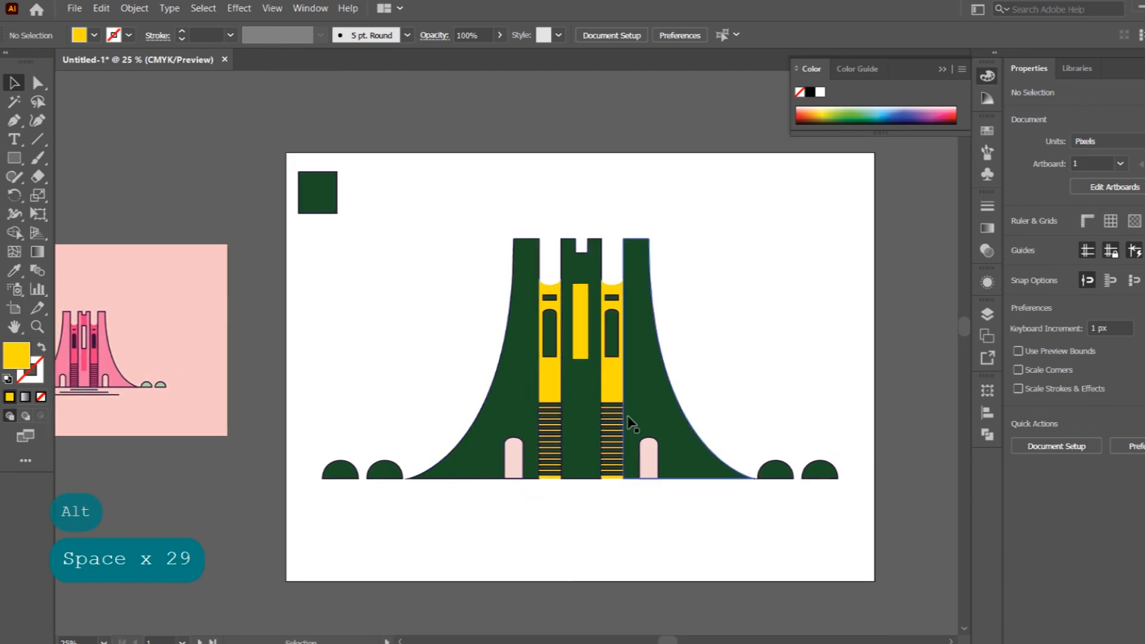
scroll(585, 480, "up", 3)
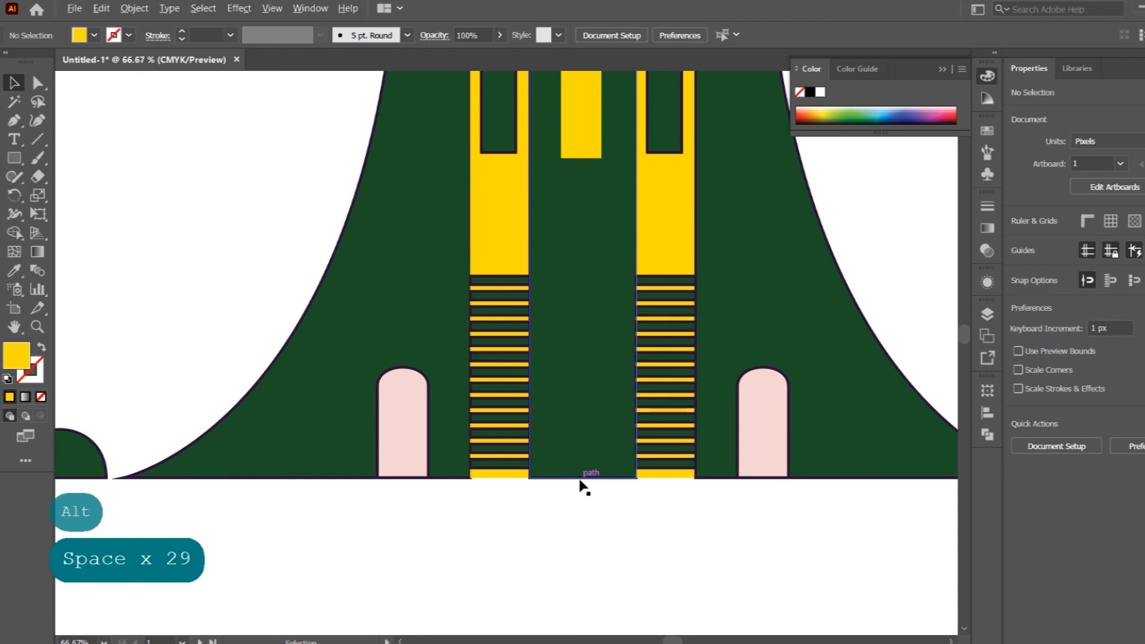
scroll(580, 480, "down", 3)
key("space")
left_click_drag(675, 385, 605, 412)
key("ctrl+0")
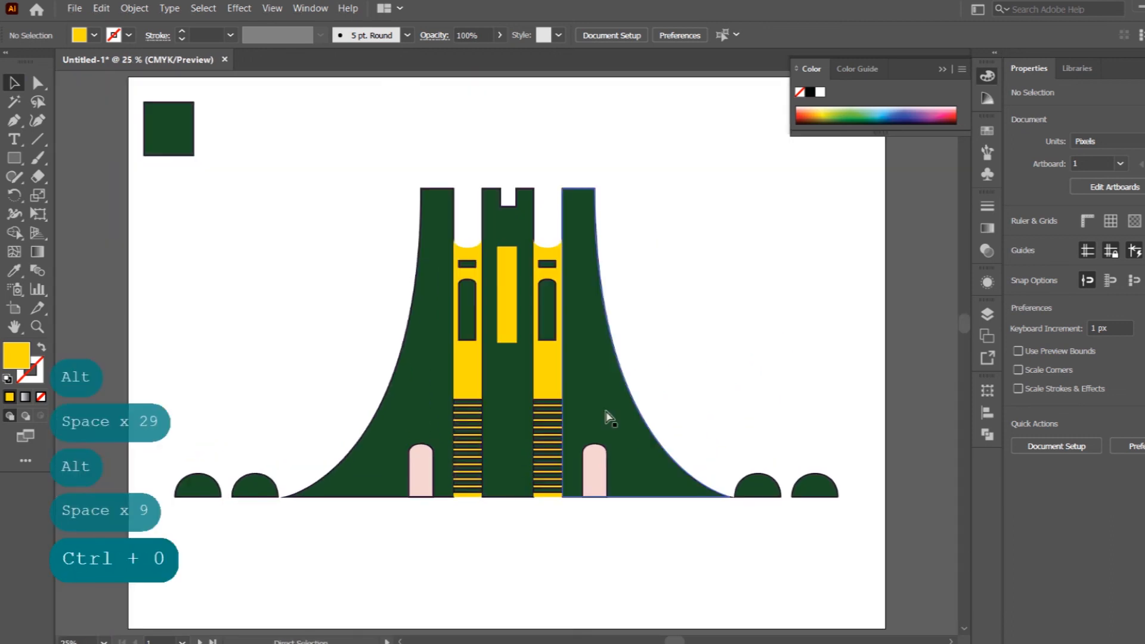